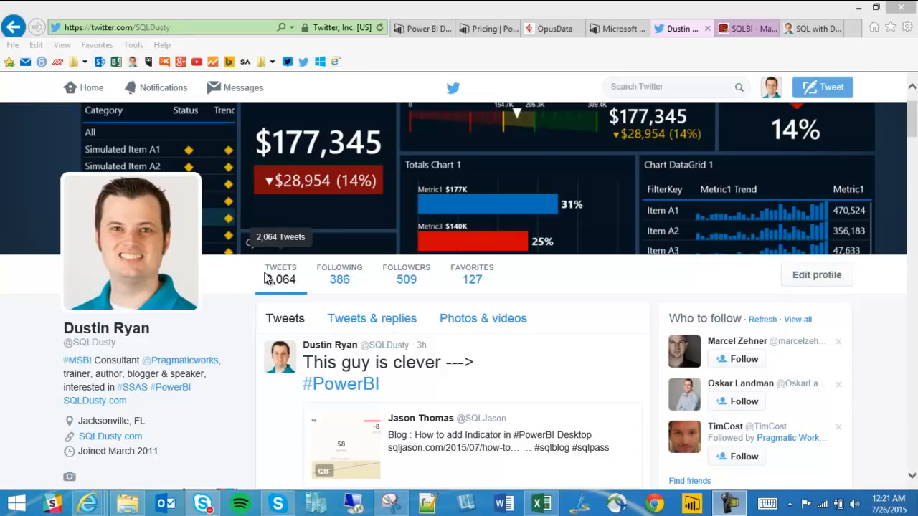
Bring up the Power BI Desktop product page with its download options on the Power BI website
left_click(425, 29)
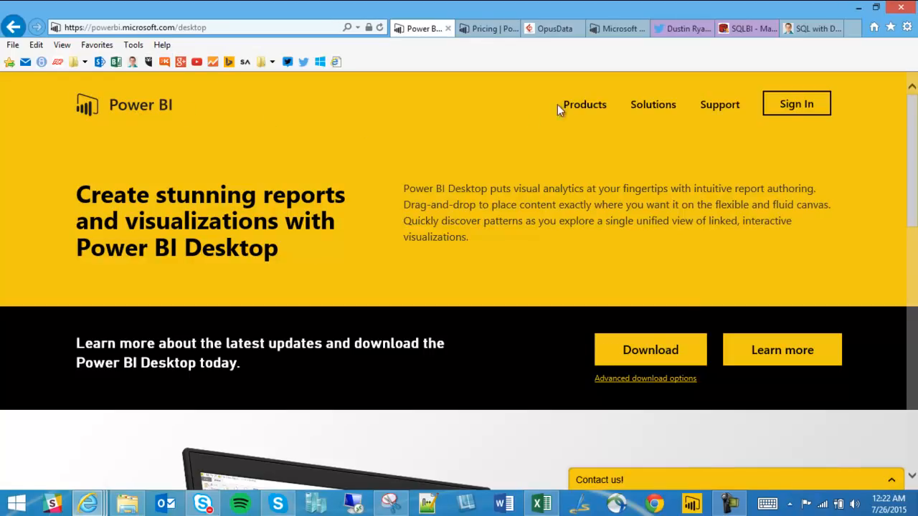
mouse_move(579, 115)
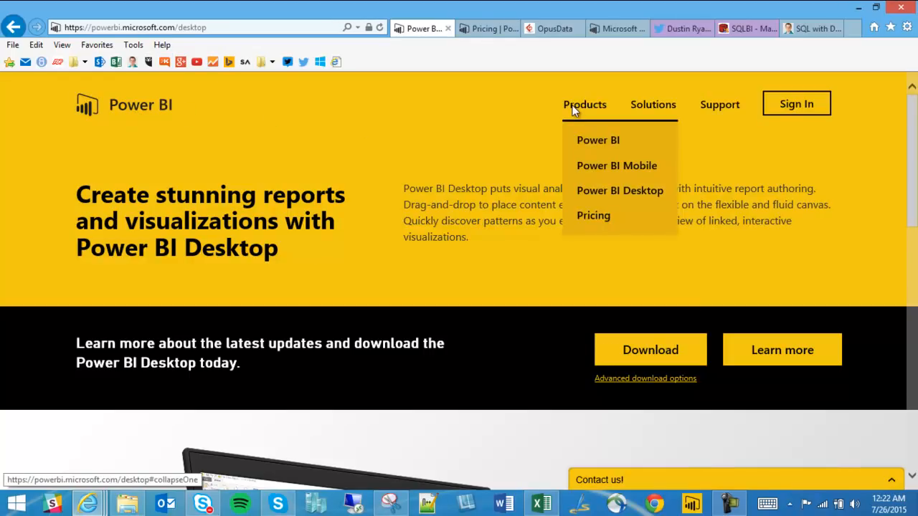
left_click(639, 193)
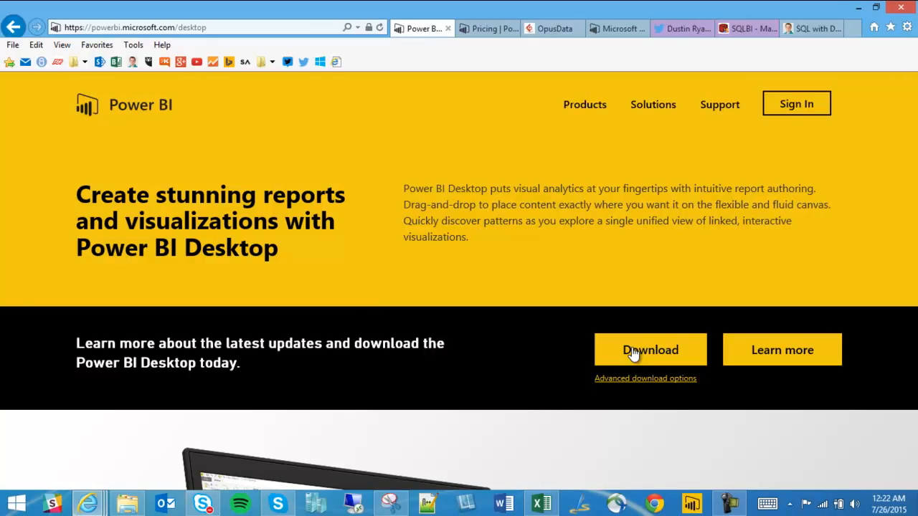
Examine the Power BI pricing page's feature comparison between the free and Pro plans
left_click(483, 29)
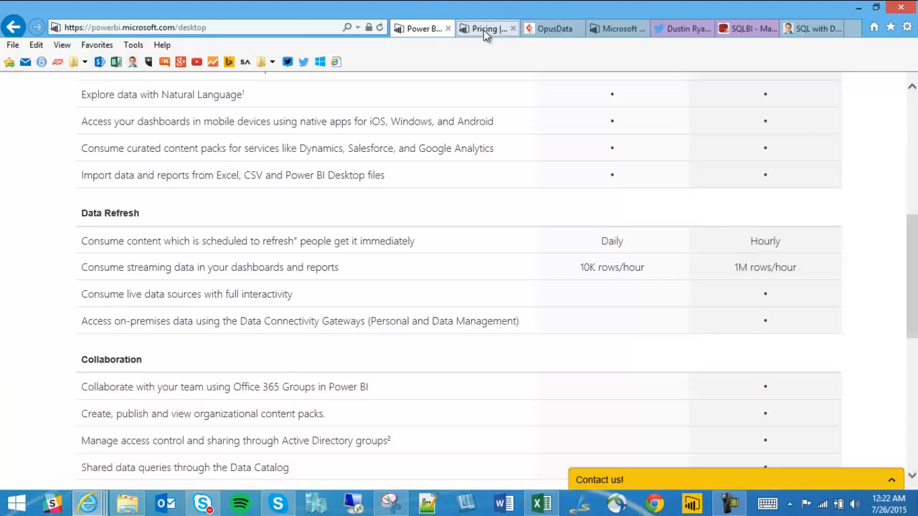
scroll(504, 244, "up", 6)
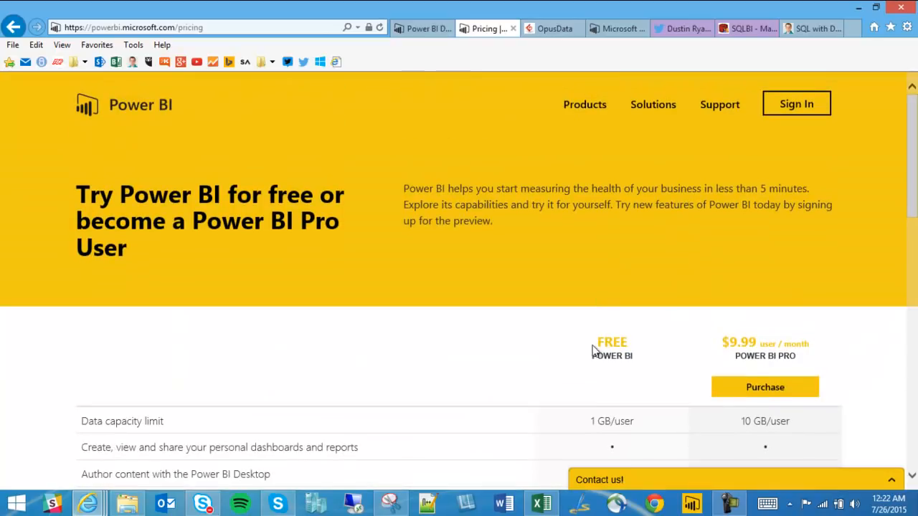
scroll(595, 348, "down", 3)
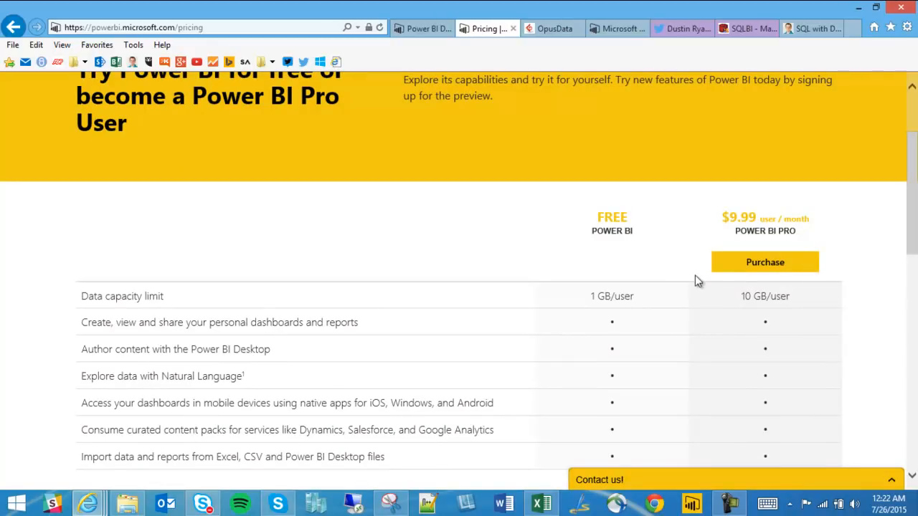
scroll(866, 312, "down", 1)
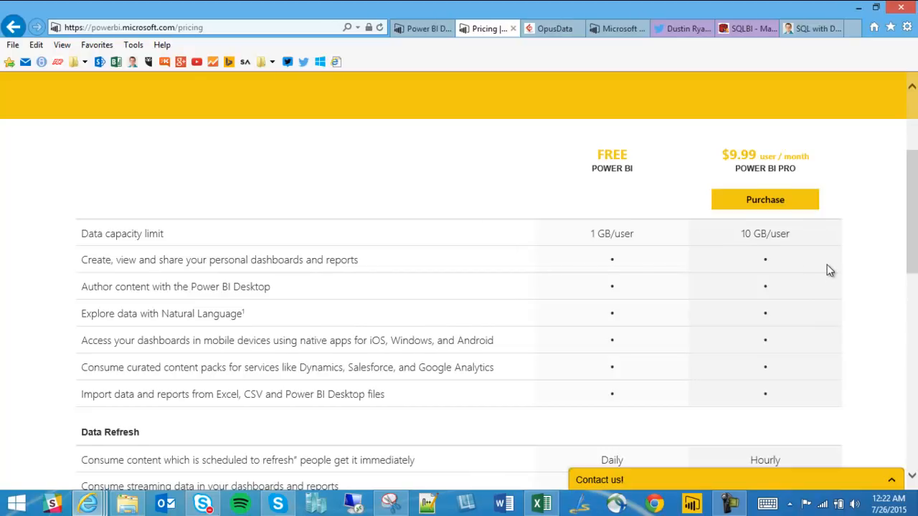
scroll(827, 270, "down", 4)
scroll(734, 254, "up", 1)
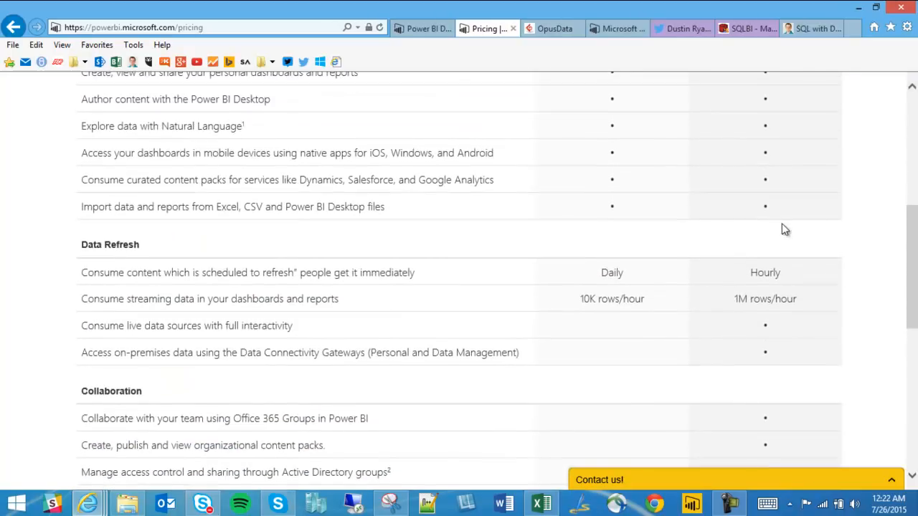
scroll(782, 219, "up", 5)
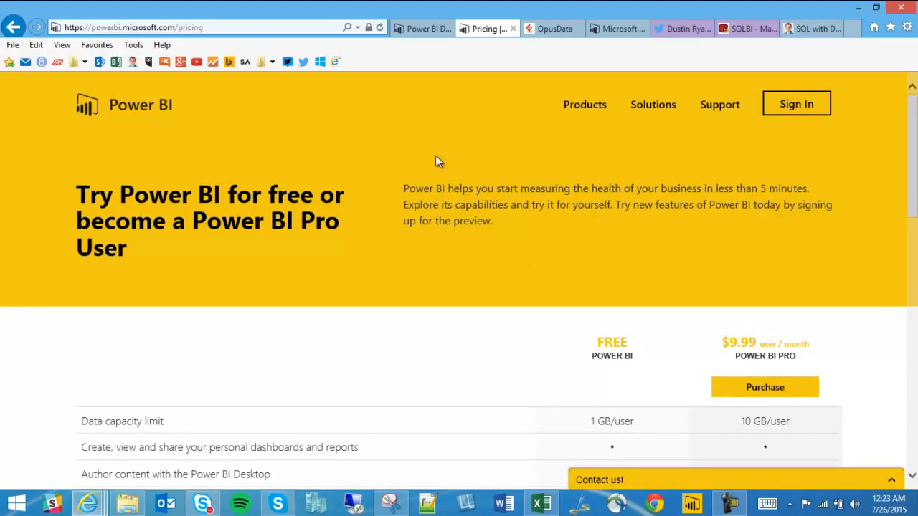
Switch to Power BI Desktop, start Get Data and look through the full list of available data sources
left_click(692, 506)
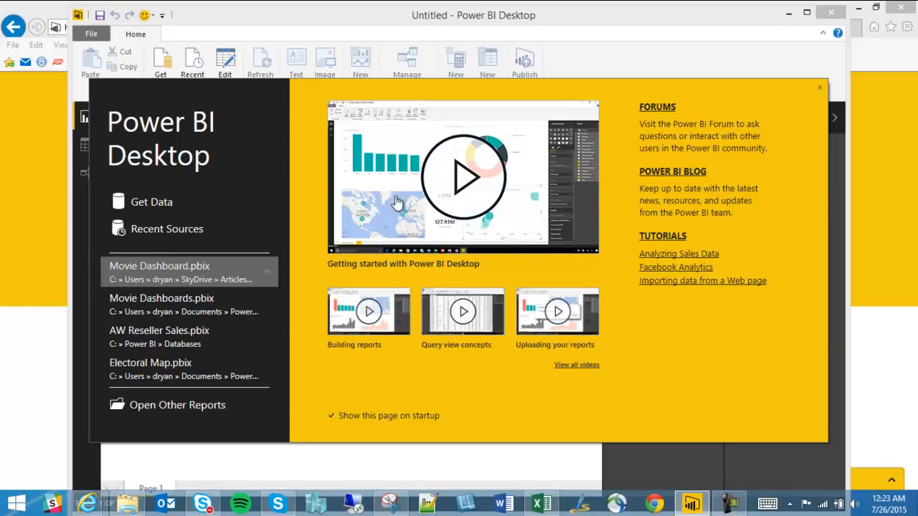
left_click(151, 204)
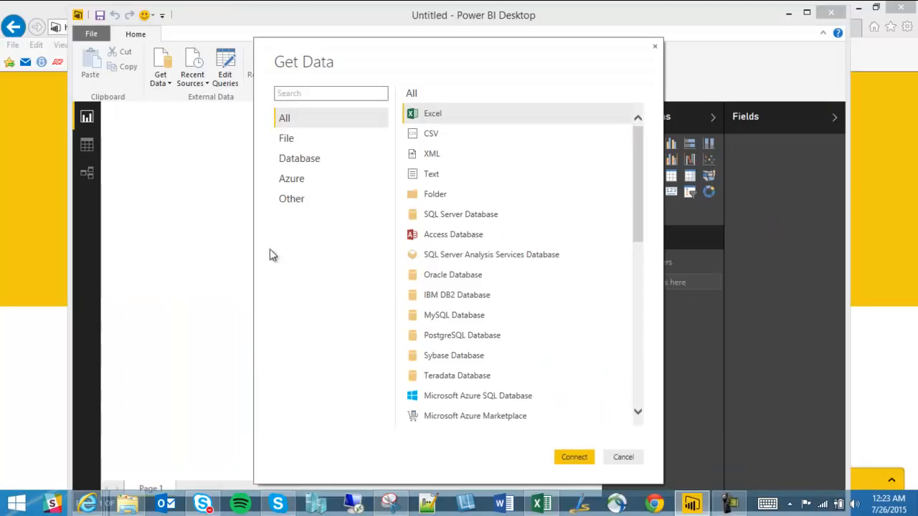
left_click(408, 53)
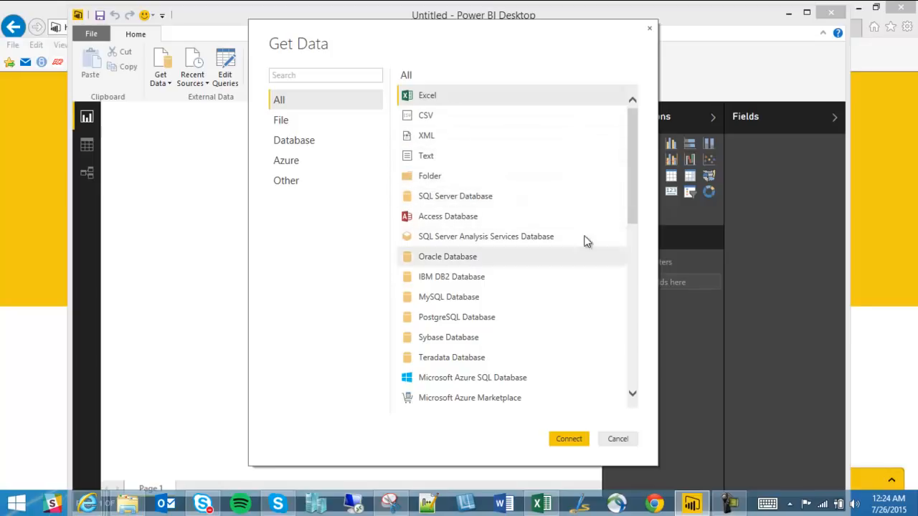
left_click_drag(635, 133, 629, 233)
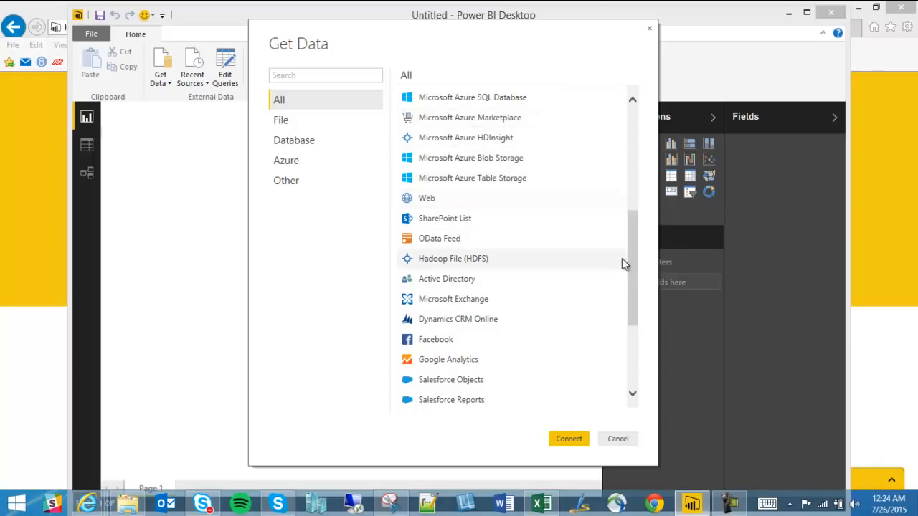
left_click_drag(639, 245, 632, 317)
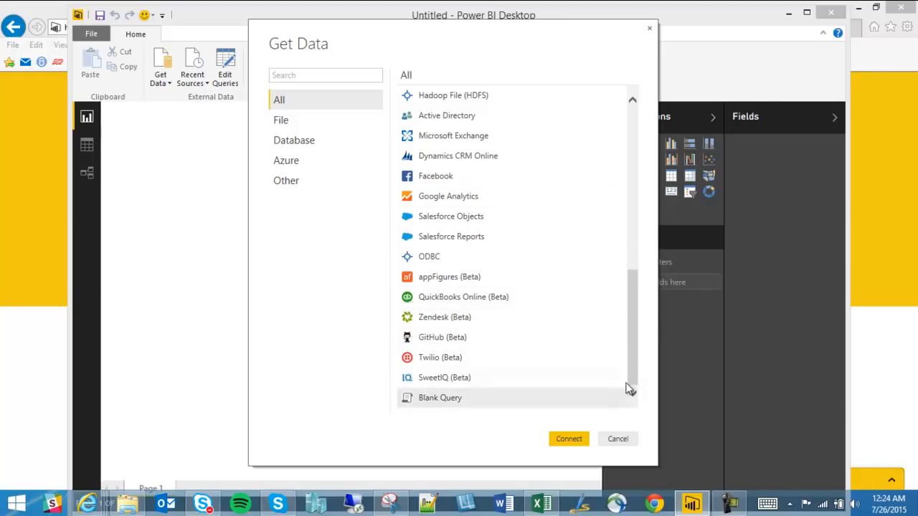
left_click_drag(632, 369, 636, 143)
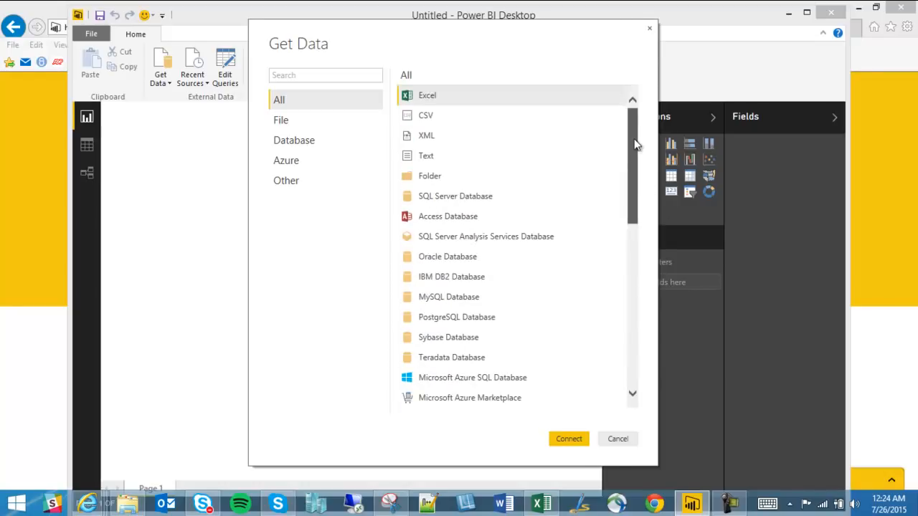
Choose CSV as the data source and select MovieData.csv in the Documents\Power BI\Data folder
left_click(426, 118)
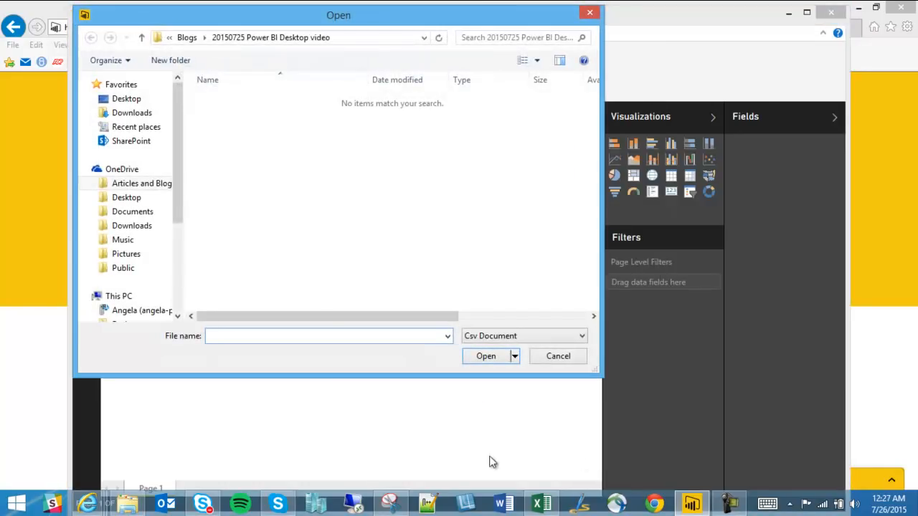
left_click(374, 40)
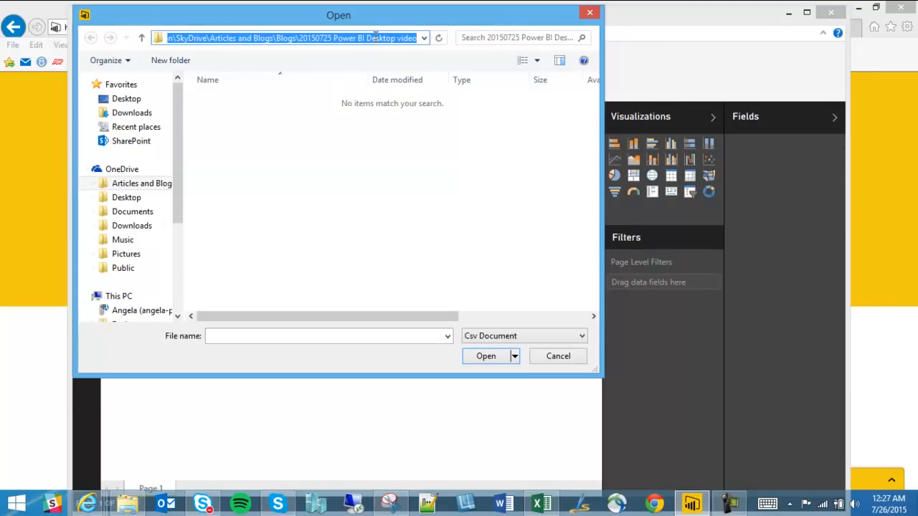
type("C:\\Users\\dryan\\Documents\\Power BI\\Data")
key("Return")
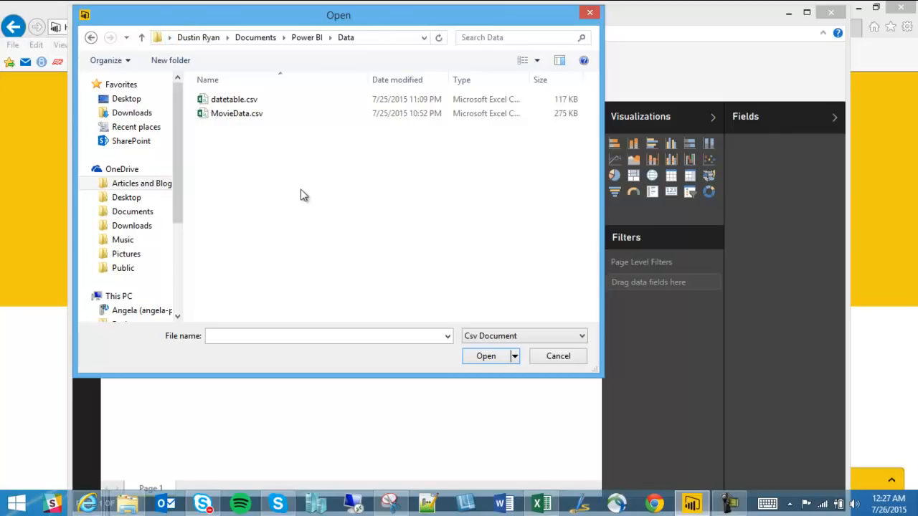
left_click(240, 113)
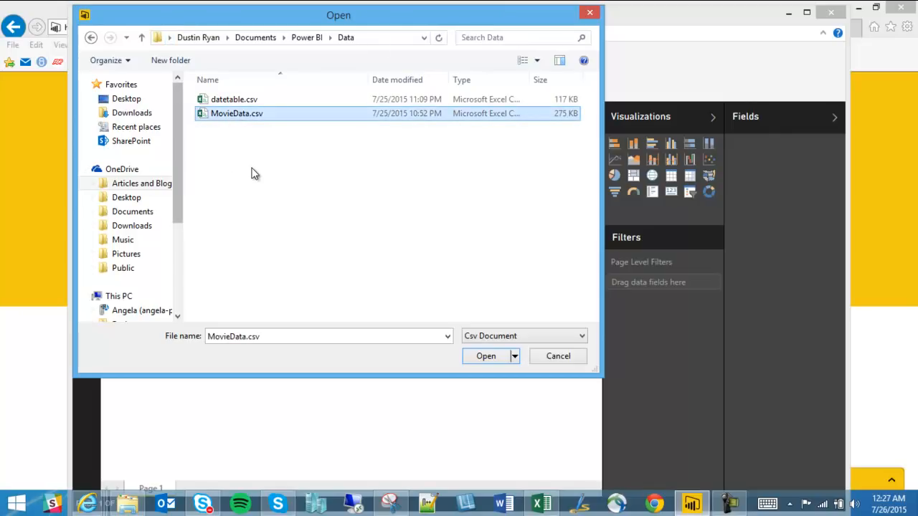
Switch to the browser to view the OpusData site, close that page and return to Power BI Desktop
left_click(88, 504)
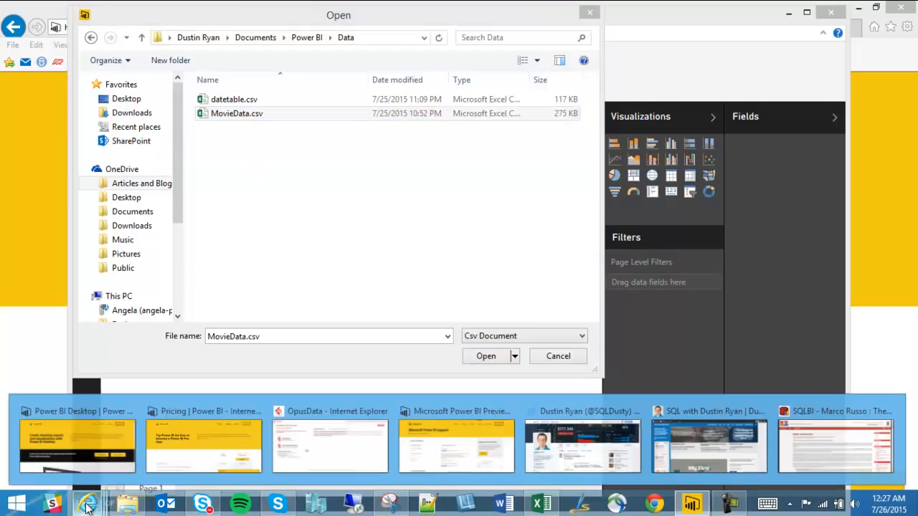
left_click(329, 450)
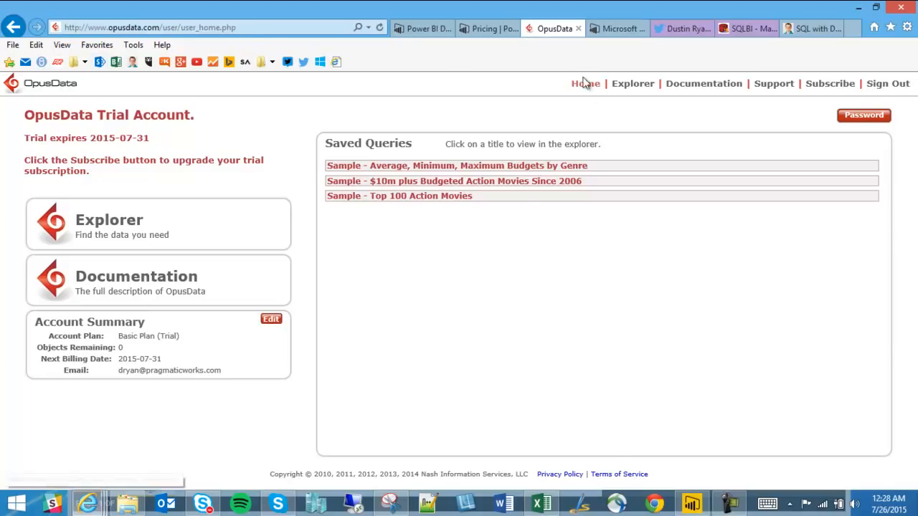
left_click(578, 29)
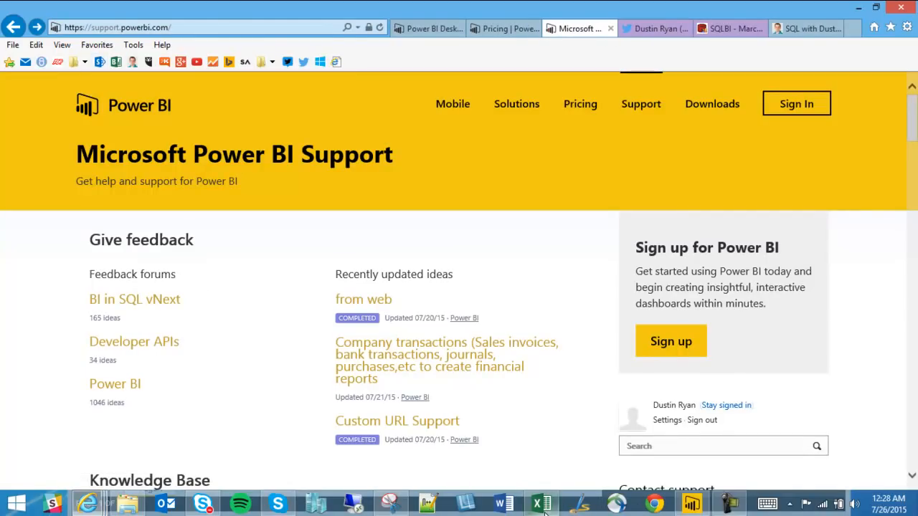
left_click(692, 504)
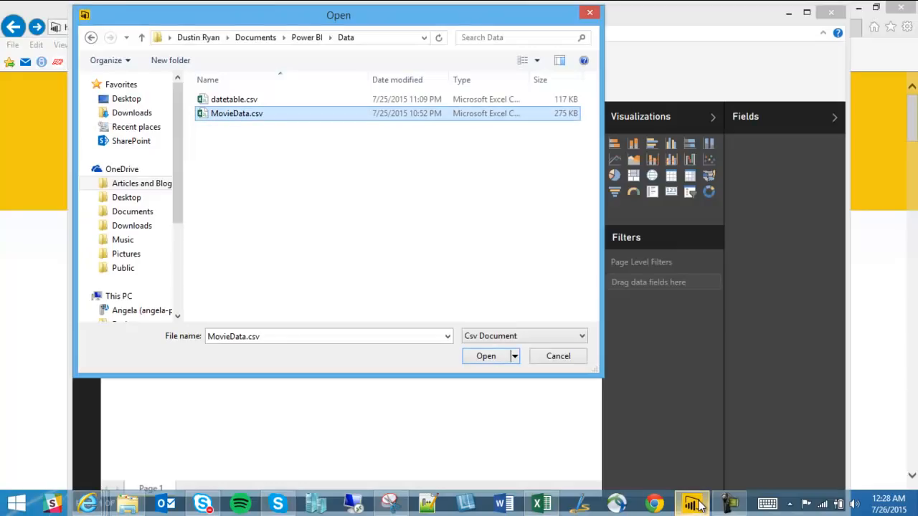
Open MovieData.csv, load its data into the report and maximize the Power BI Desktop window
left_click(222, 115)
key("Escape")
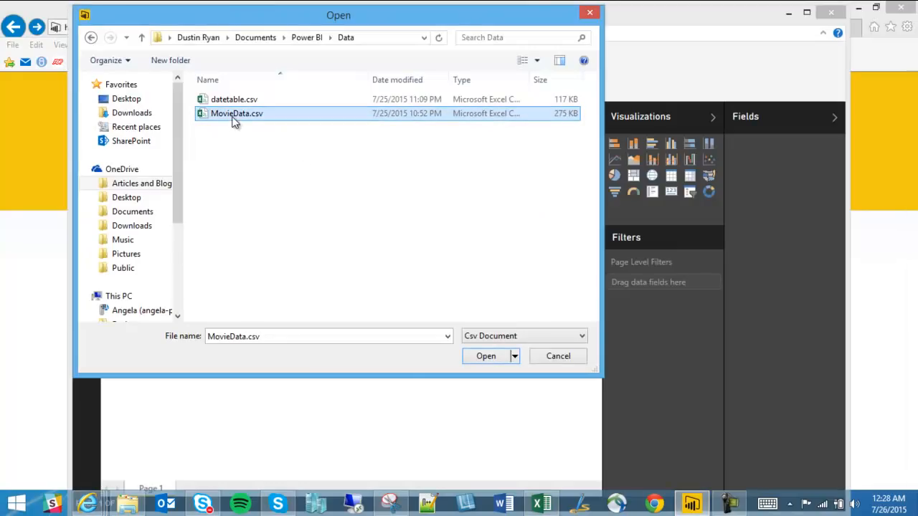
left_click(493, 357)
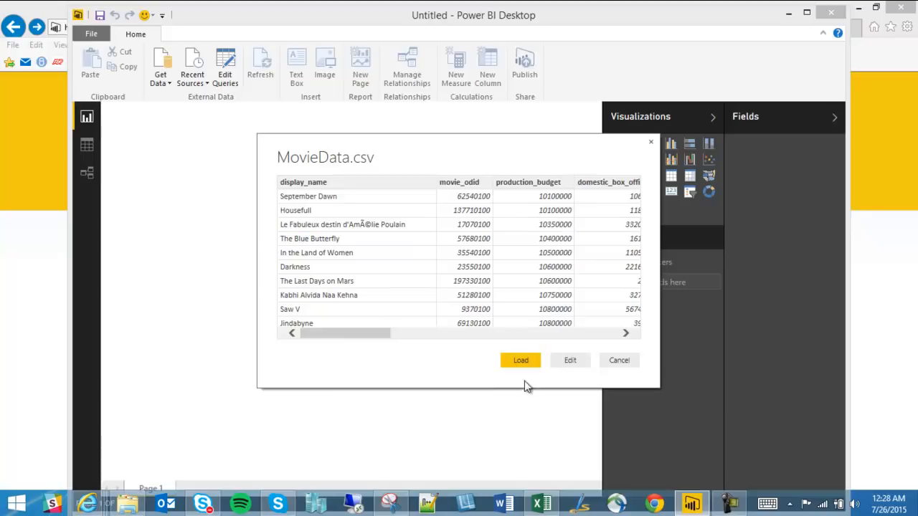
left_click(521, 363)
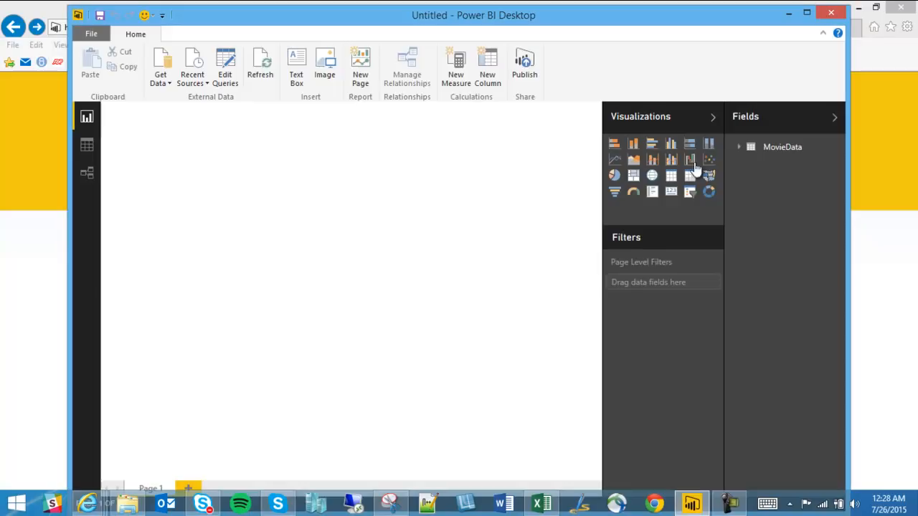
left_click(807, 12)
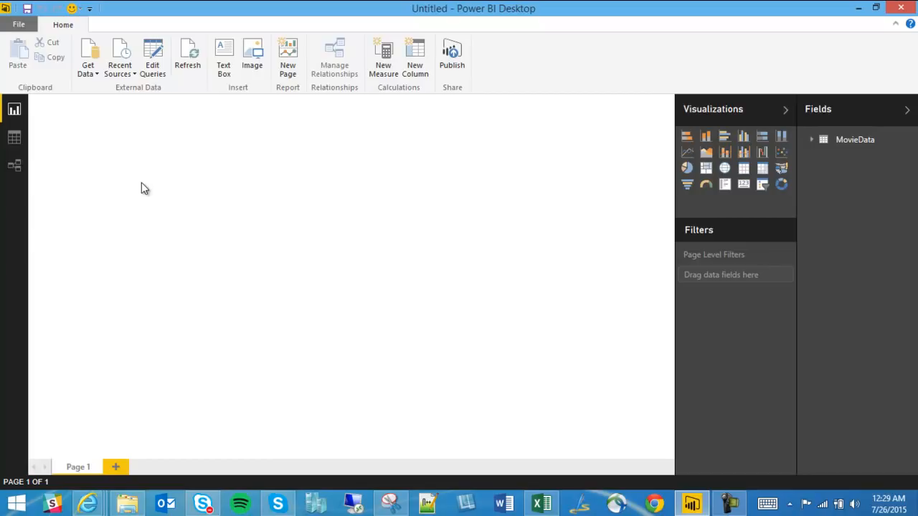
mouse_move(82, 110)
left_mouse_down()
mouse_move(26, 109)
mouse_move(183, 109)
left_mouse_up()
key("ctrl+z")
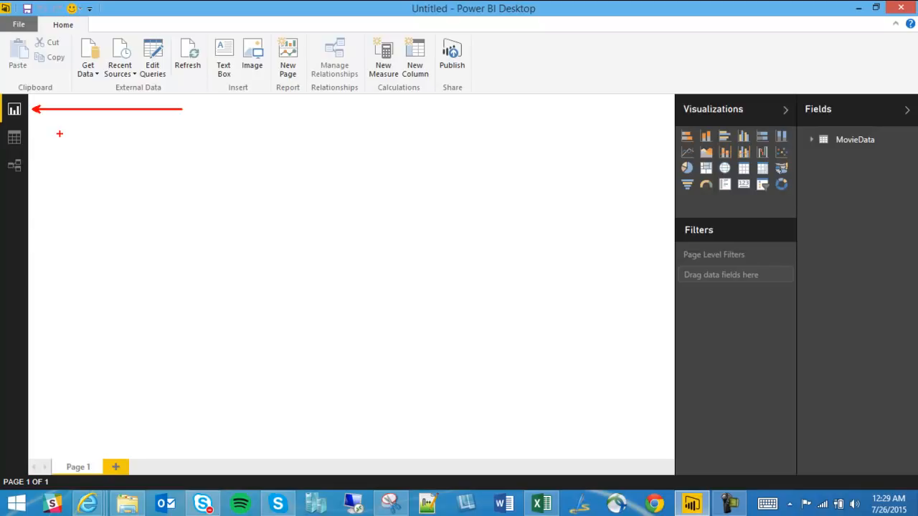
left_click_drag(30, 137, 156, 137)
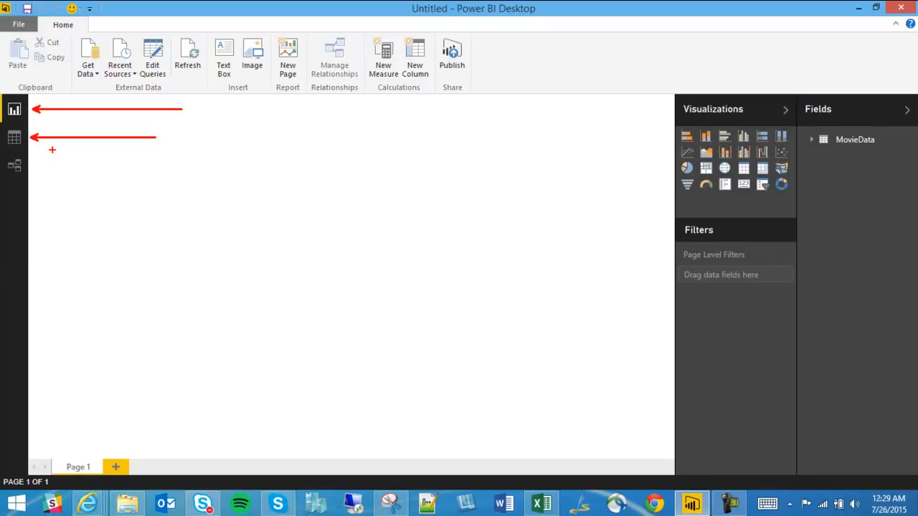
left_click_drag(41, 167, 172, 167)
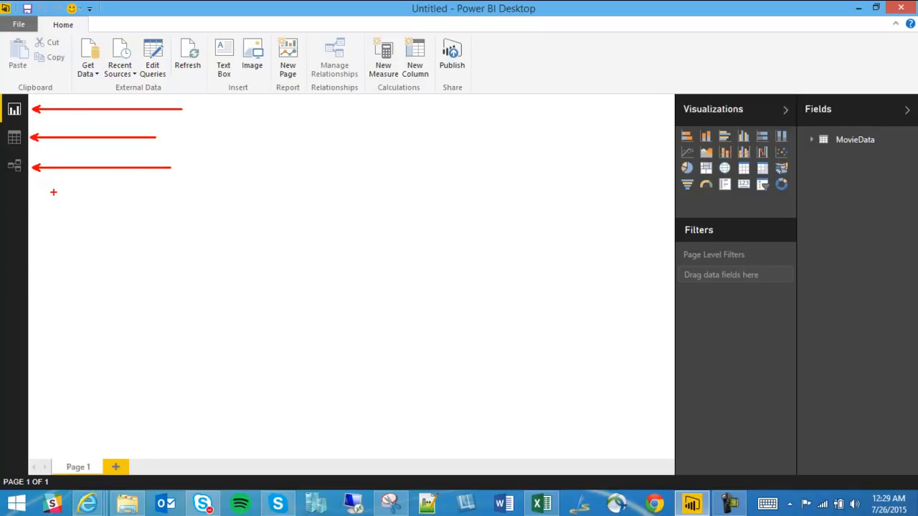
key("Escape")
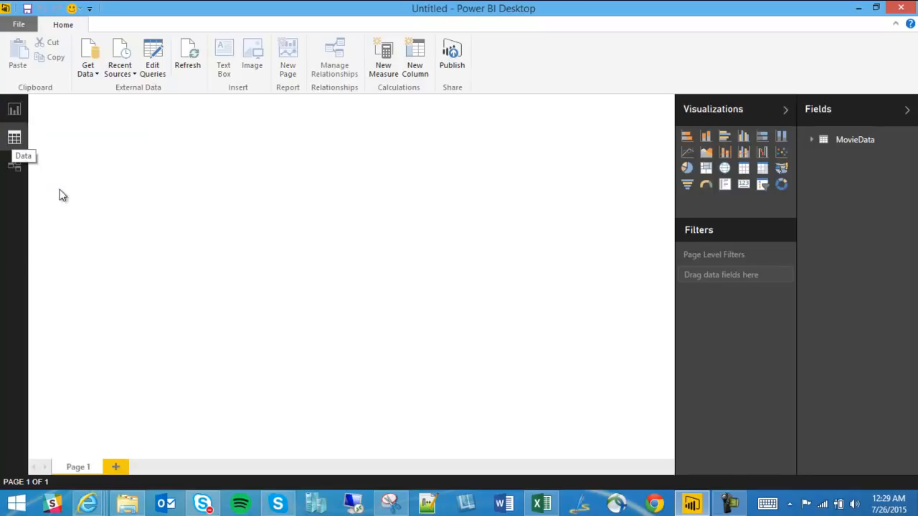
Review the MovieData rows in Data view, and enlarge the MovieData table in Relationships view to show more of its fields
left_click(14, 139)
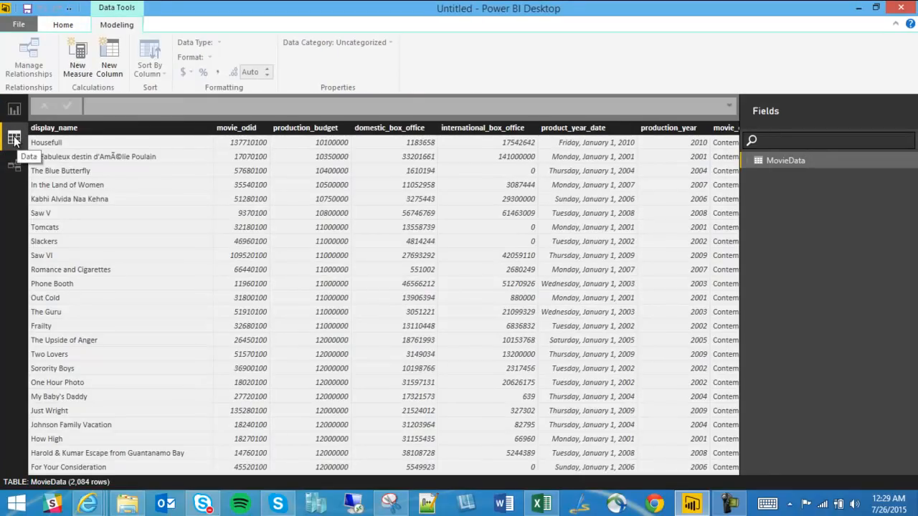
left_click_drag(302, 469, 165, 452)
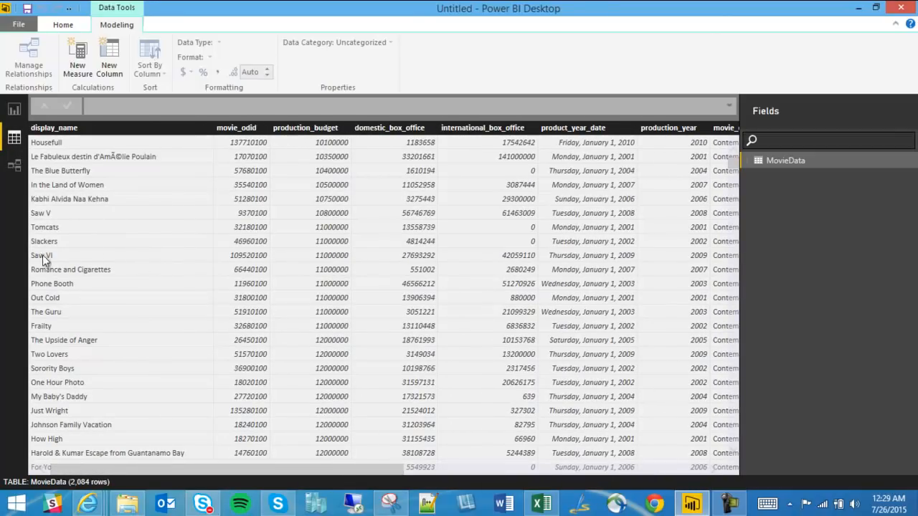
left_click(14, 176)
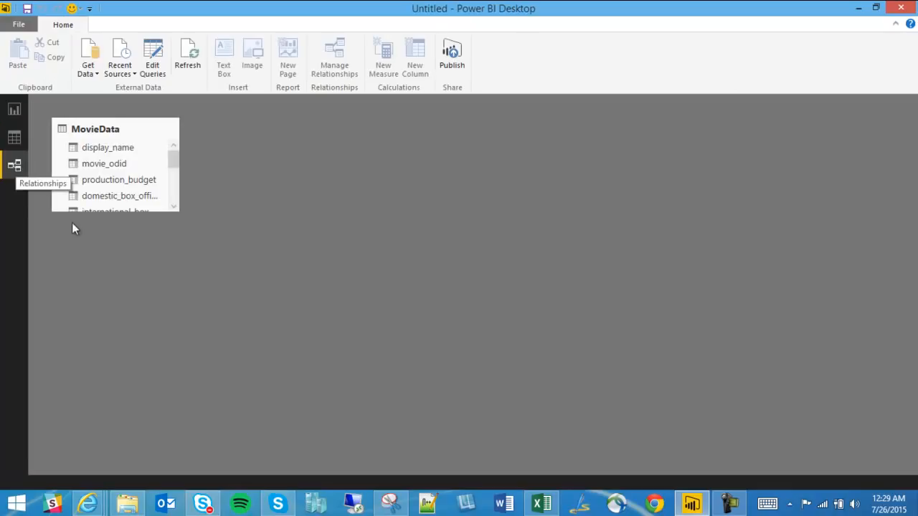
left_click_drag(366, 217, 364, 324)
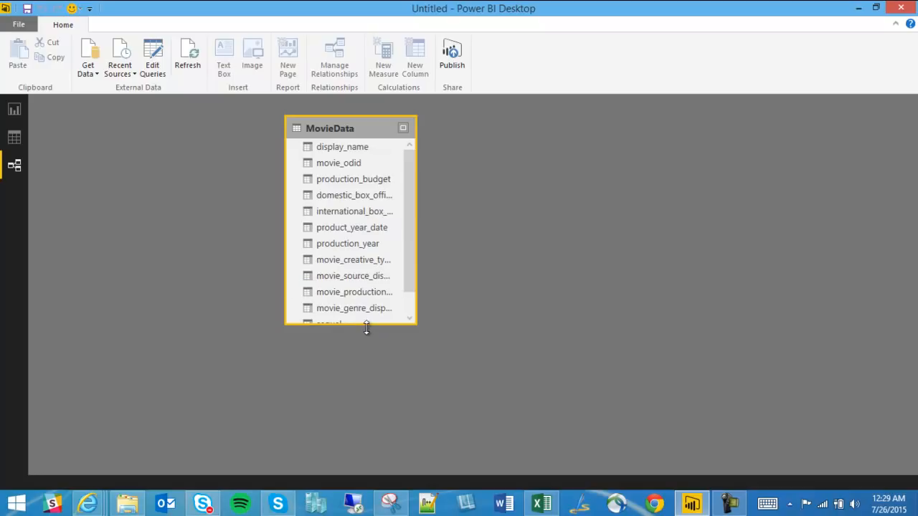
Stretch the MovieData table in Relationships view to show all its fields, and return to Data view
left_click_drag(366, 328, 366, 380)
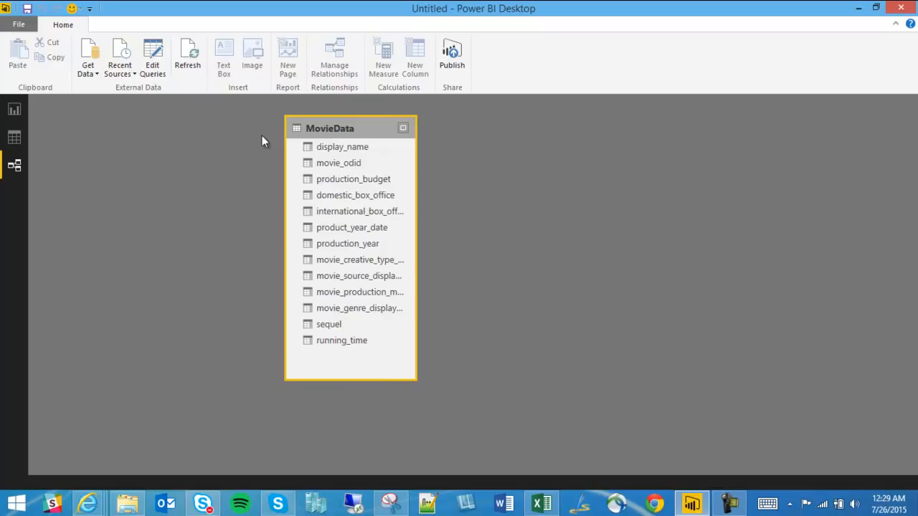
left_click(15, 139)
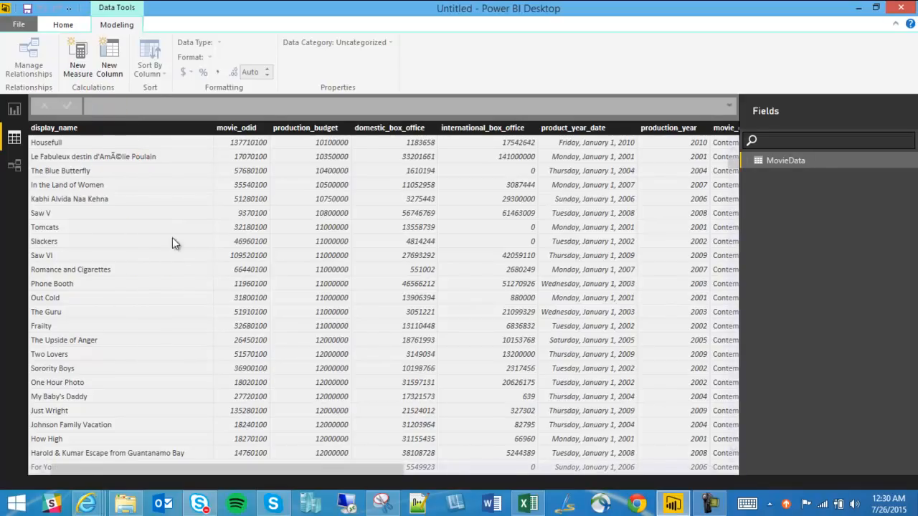
Rename the display_name column of the MovieData table to Movie
right_click(87, 129)
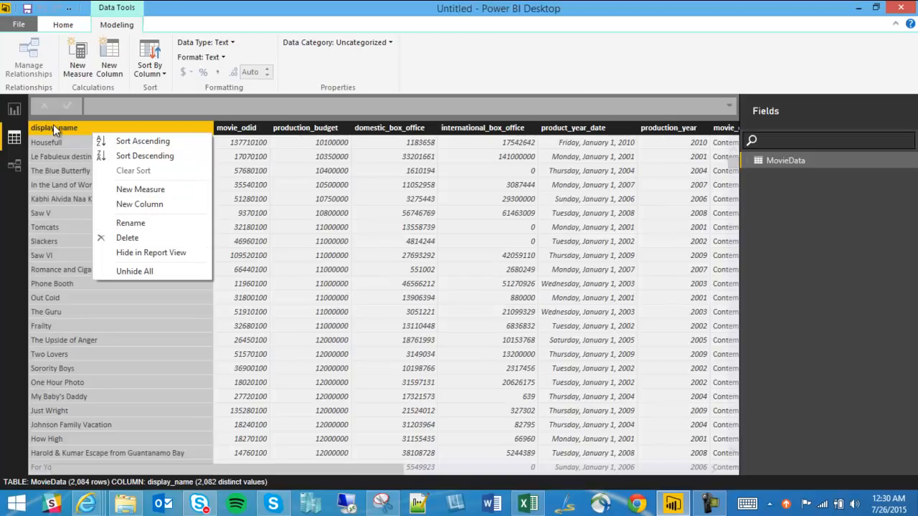
left_click(55, 127)
right_click(73, 128)
left_click(122, 213)
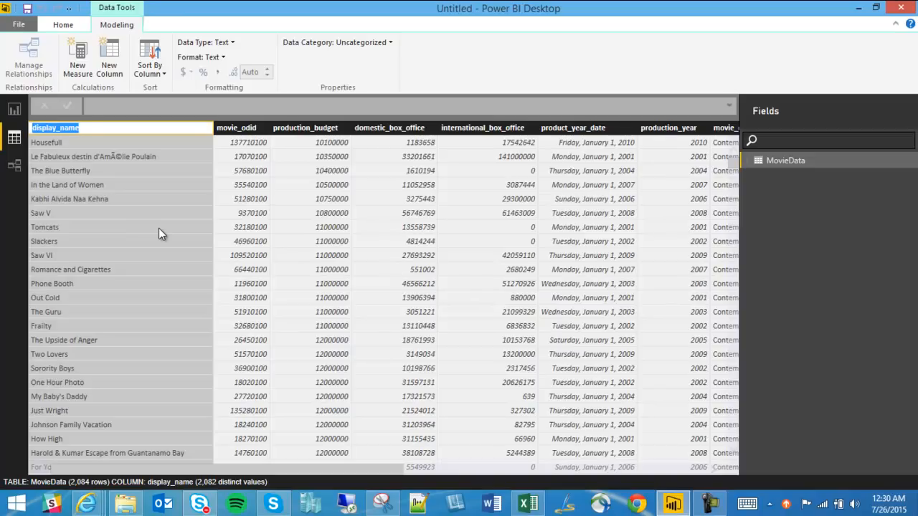
type("Movie")
key("Return")
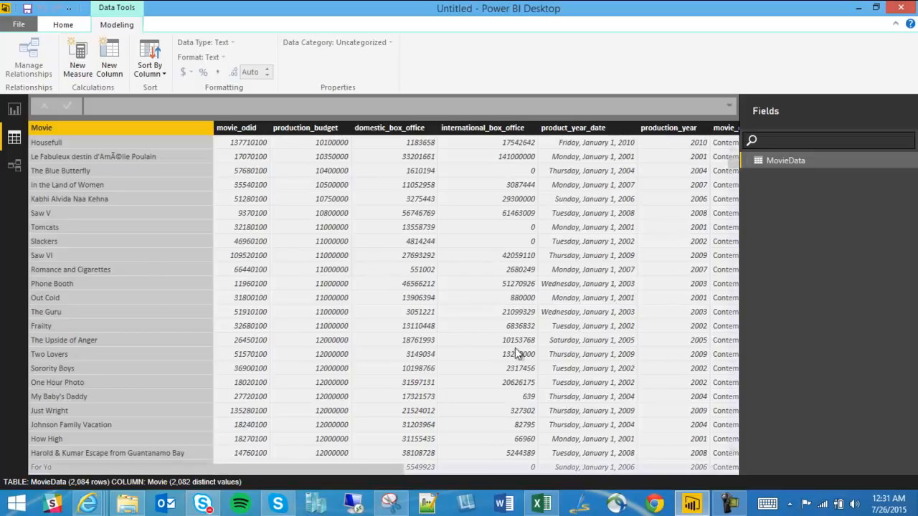
Delete the running_time column at the end of the MovieData table
left_click_drag(324, 466, 624, 502)
left_click(658, 129)
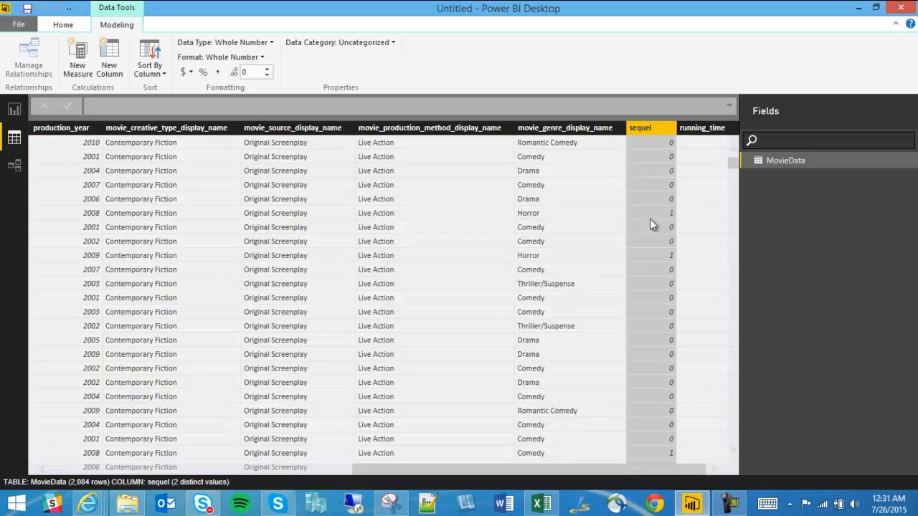
left_click(697, 129)
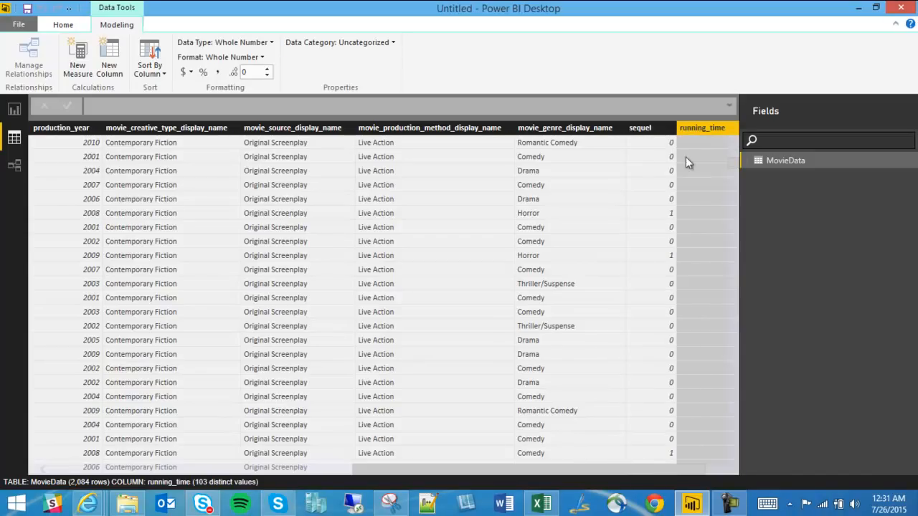
right_click(701, 125)
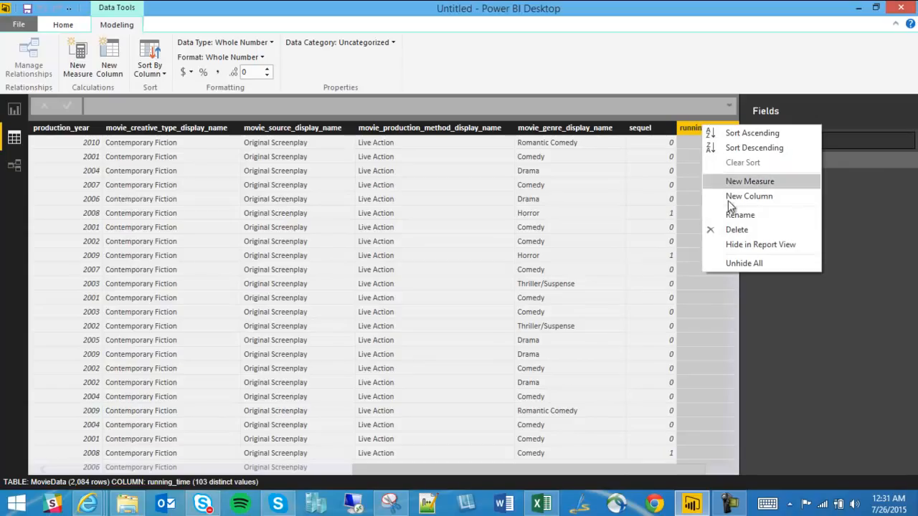
left_click(735, 231)
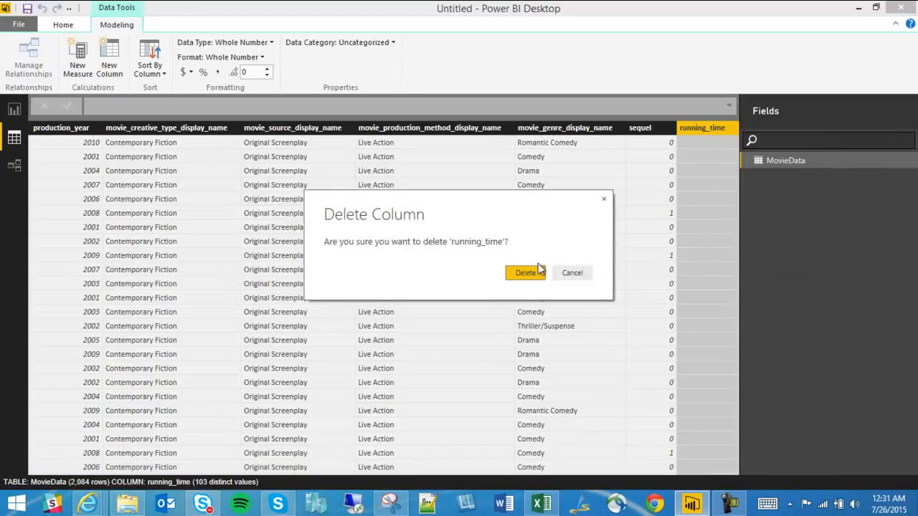
left_click(532, 276)
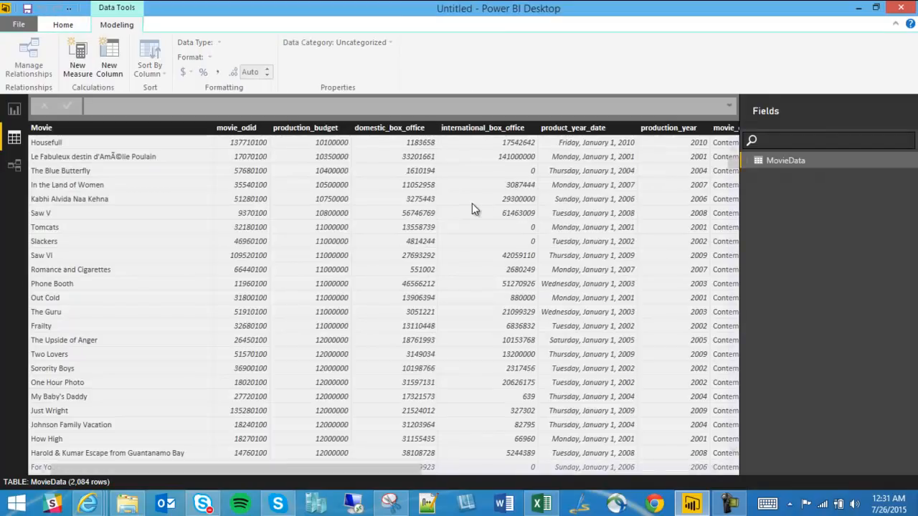
Hide the movie_odid column from Report view
left_click(245, 129)
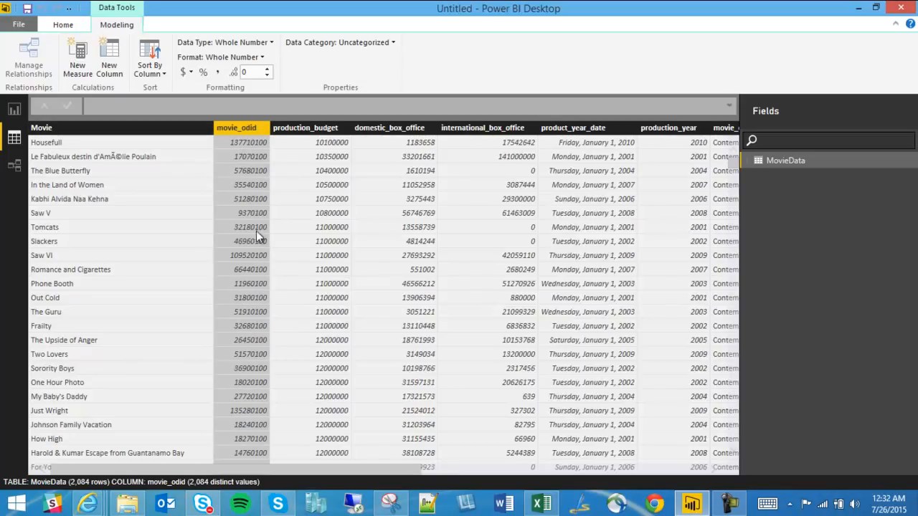
right_click(229, 130)
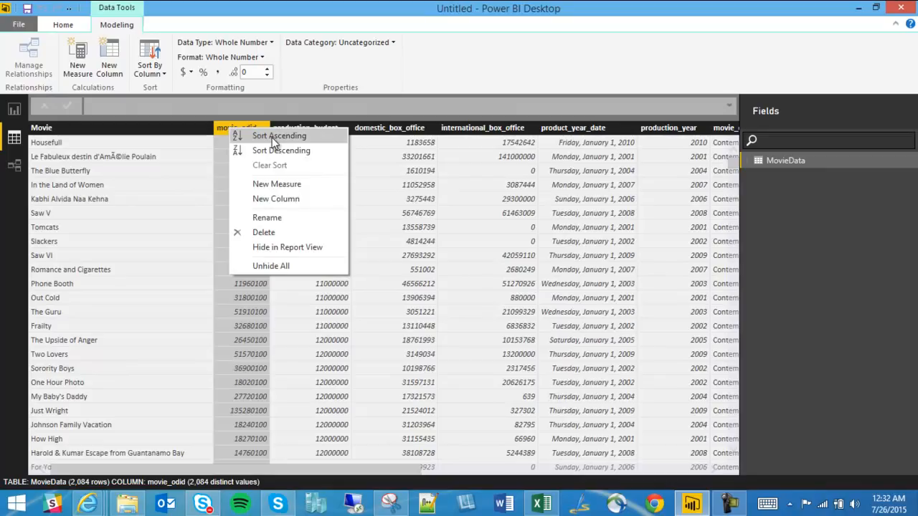
left_click(321, 247)
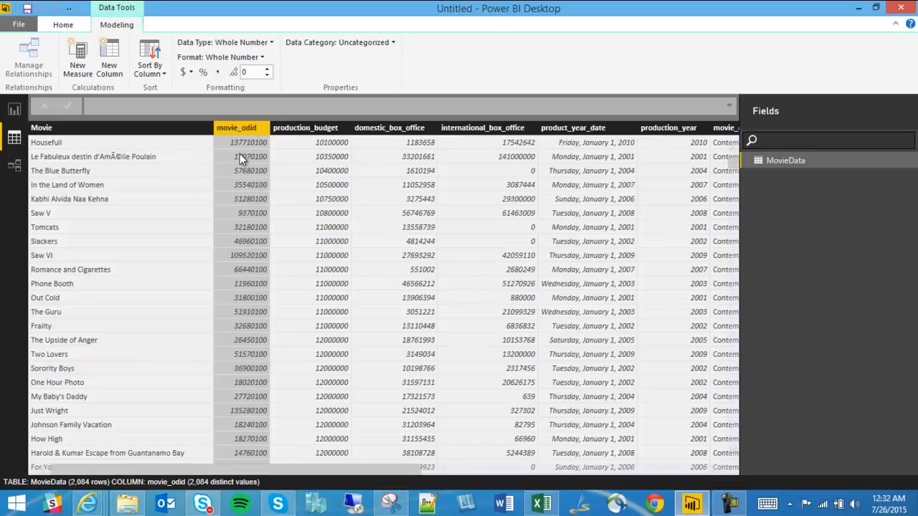
left_click(203, 160)
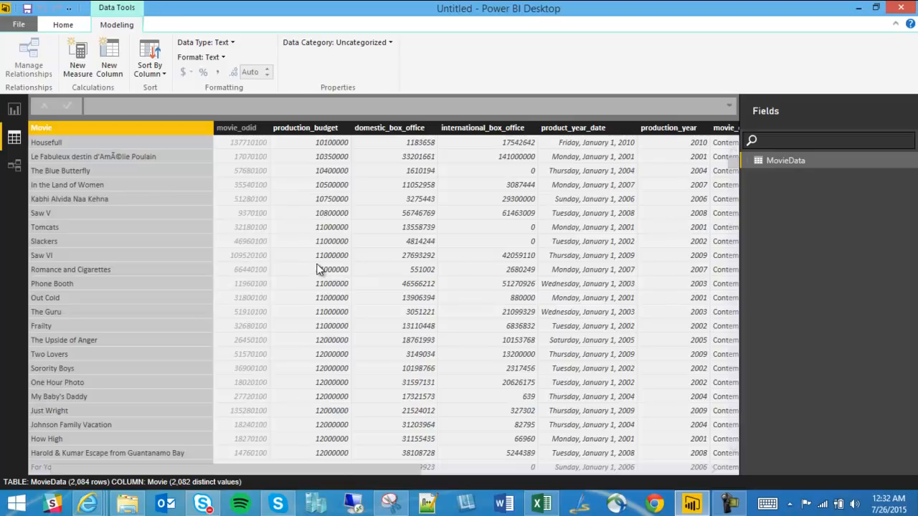
left_click(501, 232)
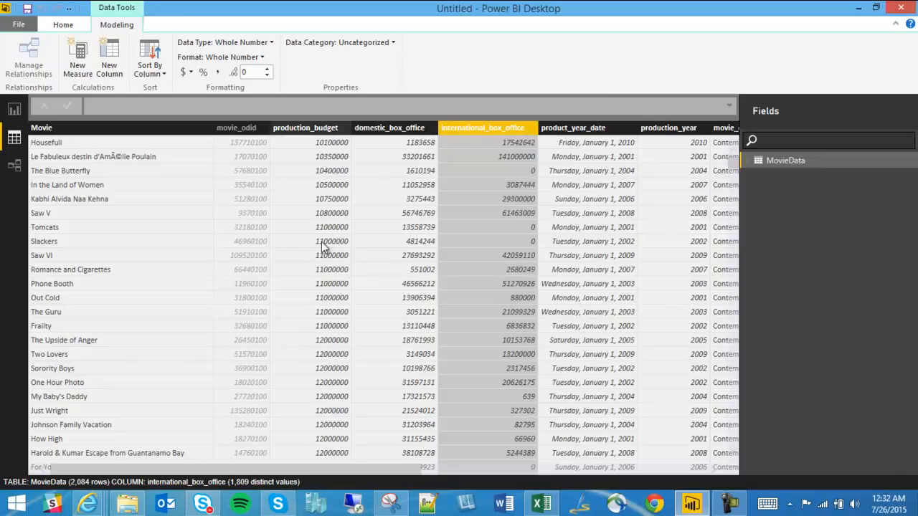
Rename the production_budget column to Production Budget Amount
left_click(314, 129)
right_click(314, 128)
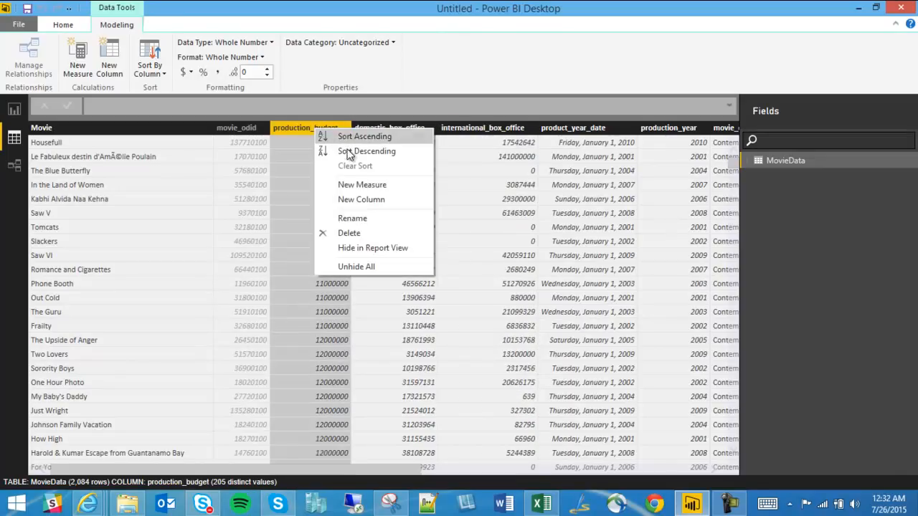
left_click(354, 220)
type("Prod")
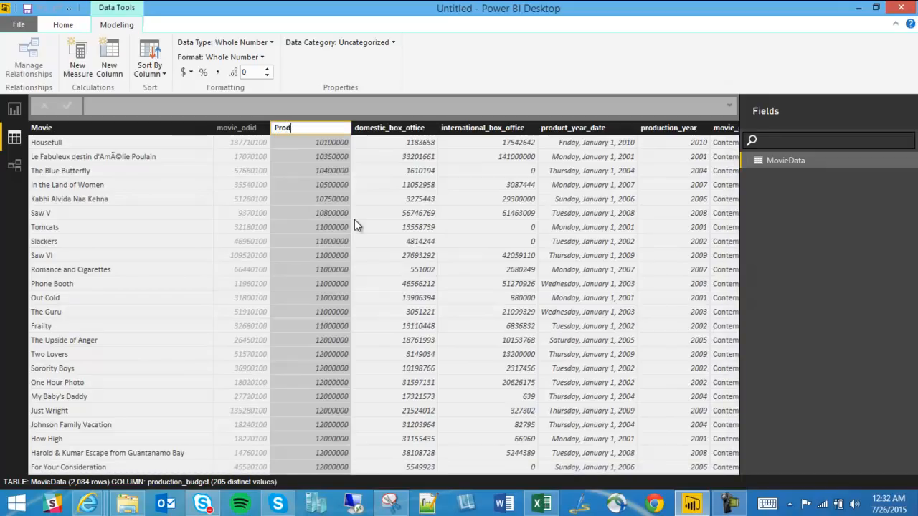
type("uction Budget Amount")
key("Return")
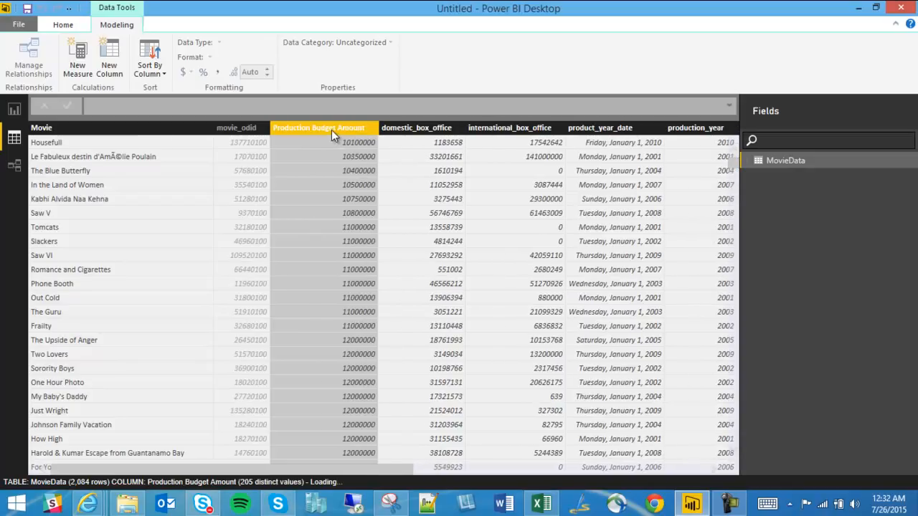
Rename the domestic_box_office column to Domestic Box Amount
left_click(422, 129)
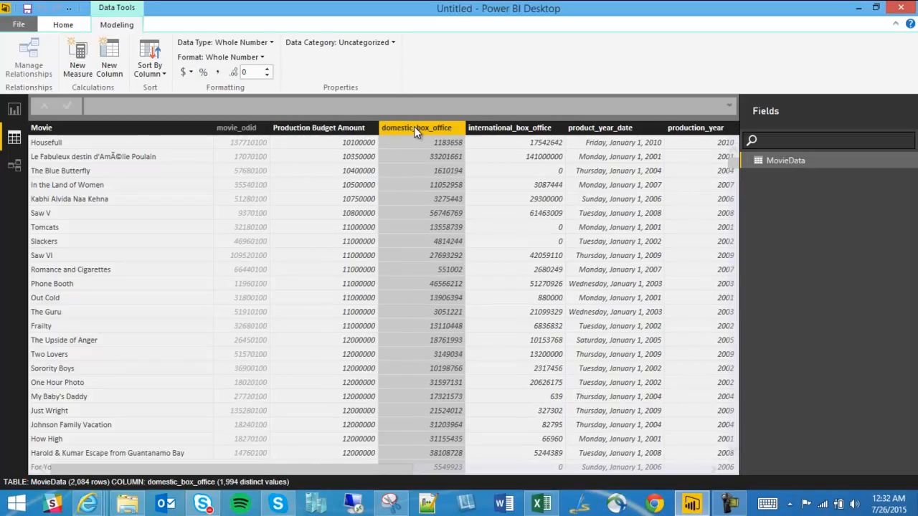
right_click(414, 131)
left_click(446, 218)
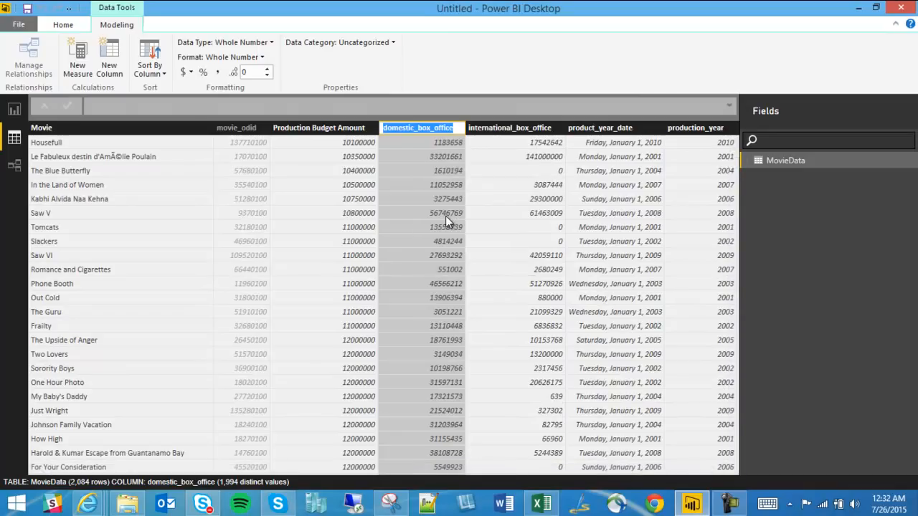
type("Domestic")
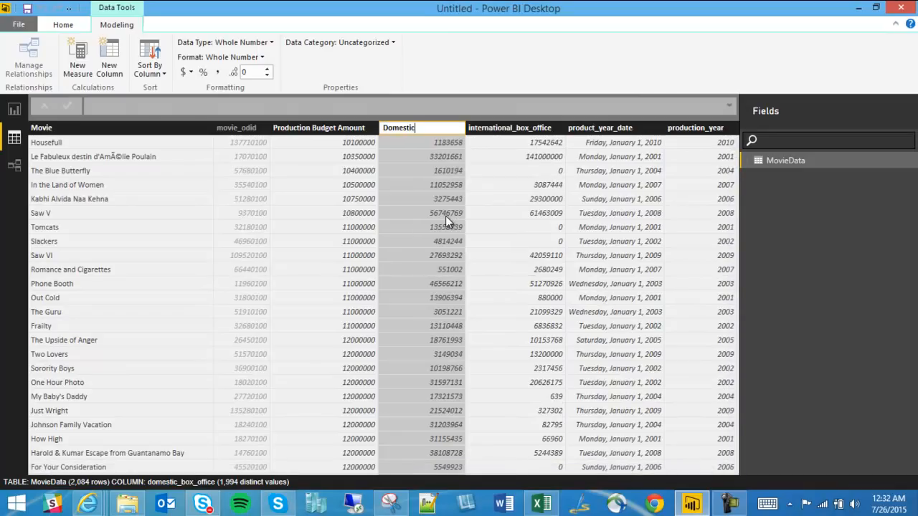
type(" Box Amount")
Rename the international_box_office column to International Box Office Amount
left_click(523, 129)
right_click(524, 131)
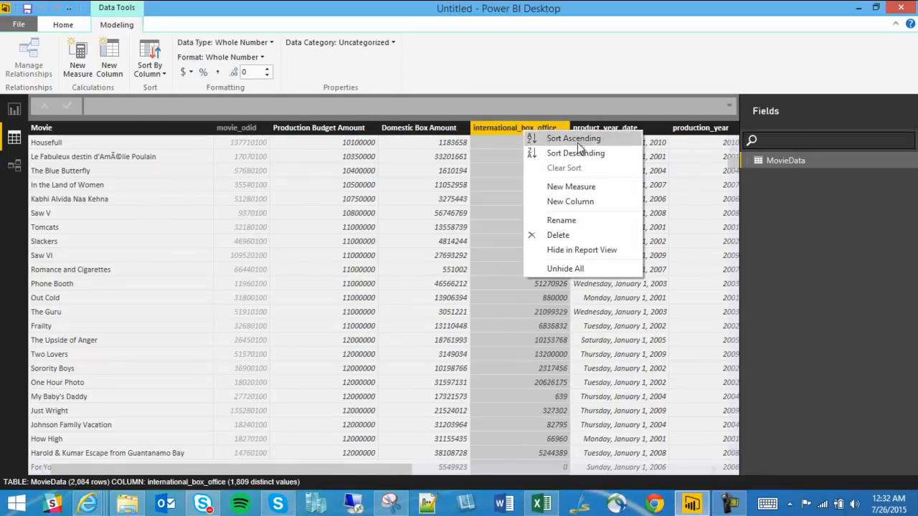
left_click(567, 220)
type("International Box")
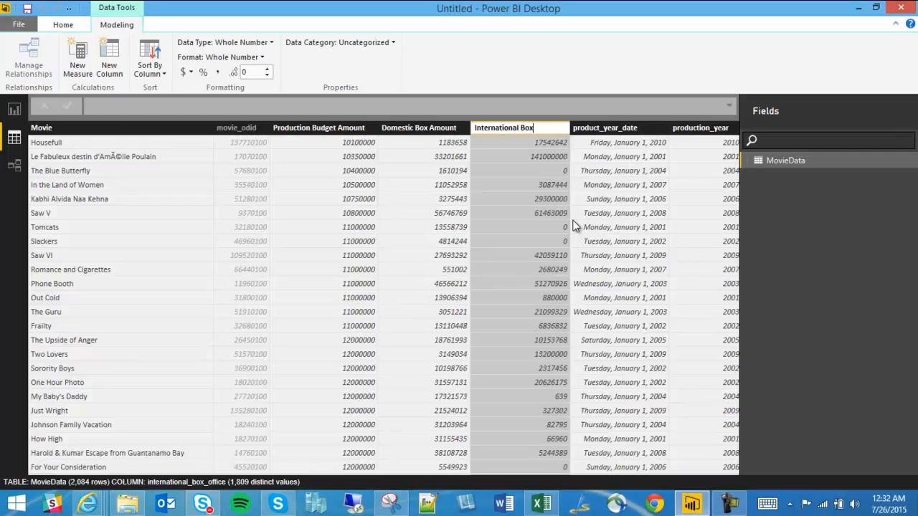
type(" Office Amount")
key("Return")
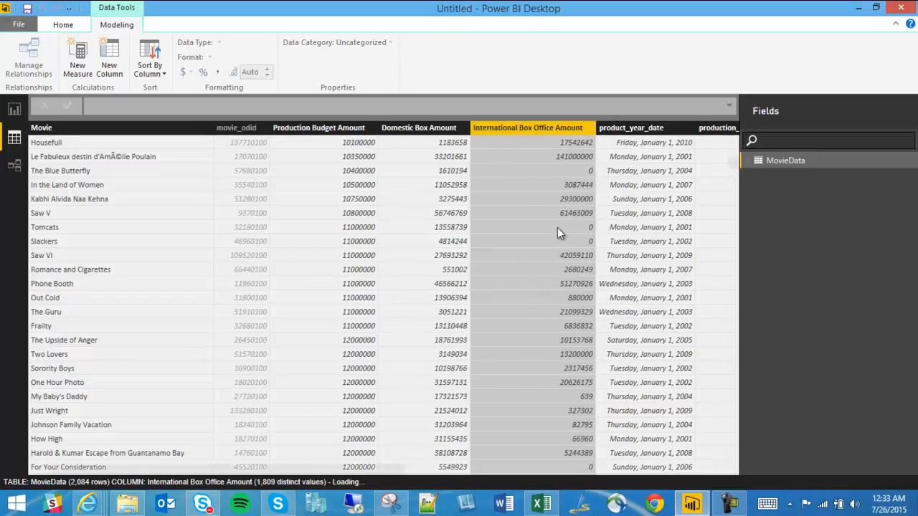
Add the word Office to the domestic amount column's name so it reads Domestic Box Office Amount
right_click(432, 129)
left_click(420, 160)
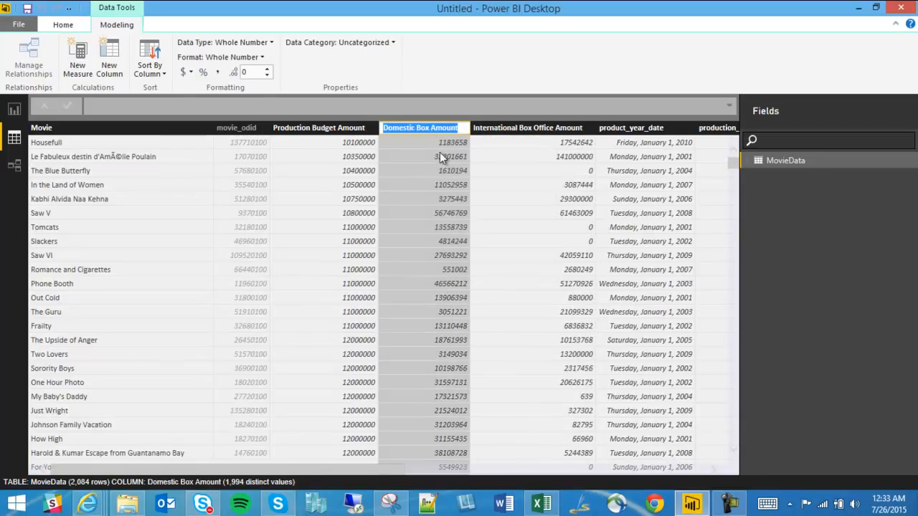
type("Office")
key("Return")
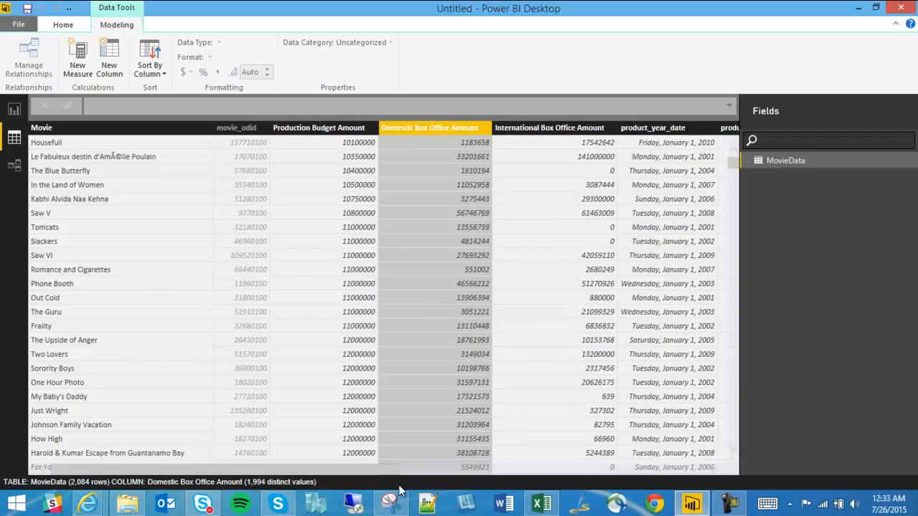
Rename the movie_creative_type_display_name column to Type
left_click_drag(389, 470, 603, 470)
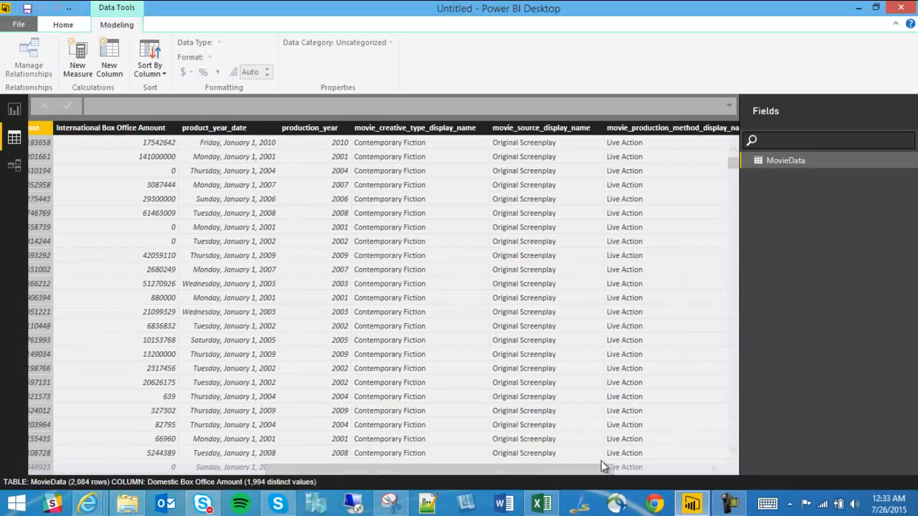
right_click(439, 128)
left_click(482, 220)
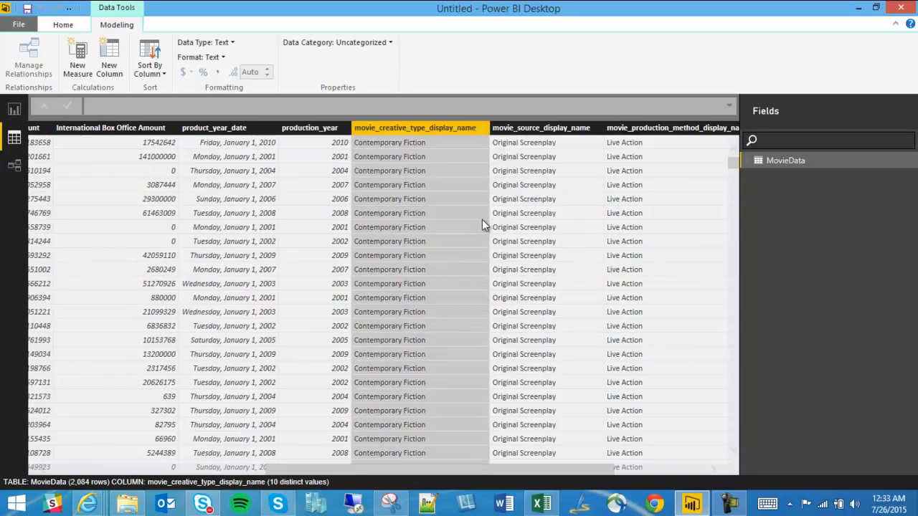
type("Type")
key("Return")
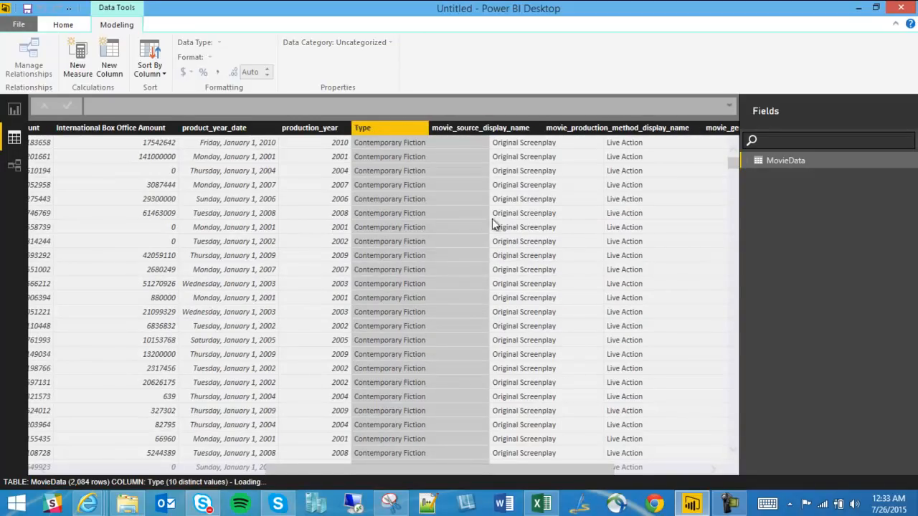
Rename the movie_source_display_name column to Source
right_click(494, 128)
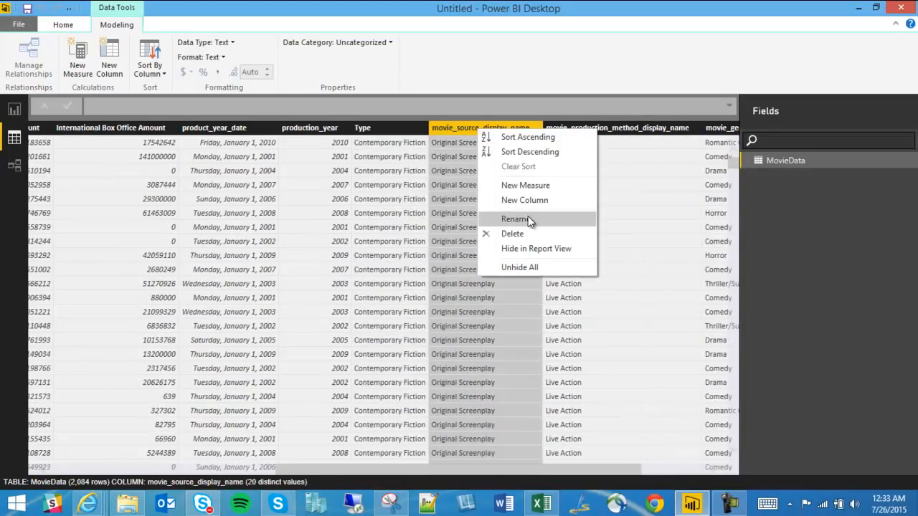
left_click(528, 217)
type("Source")
key("Return")
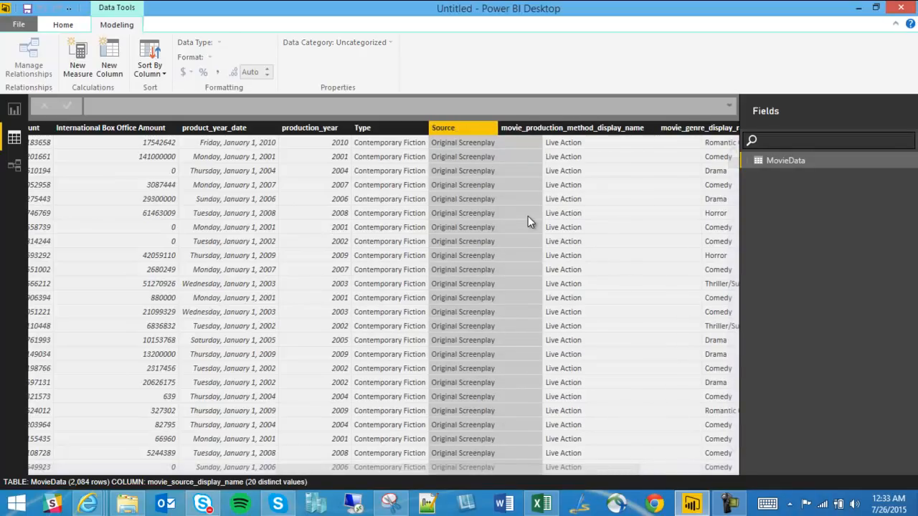
Rename the movie_genre_display_name column to Genre
right_click(690, 128)
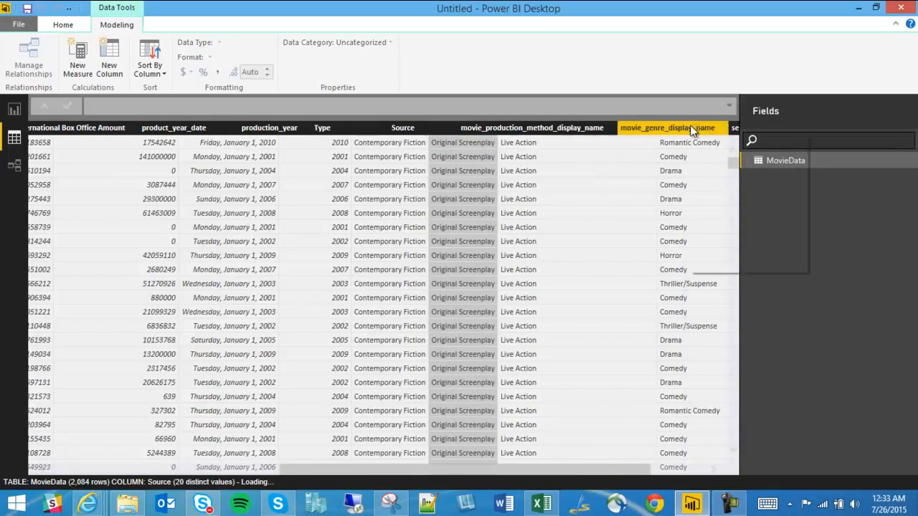
left_click(732, 215)
type("Genre")
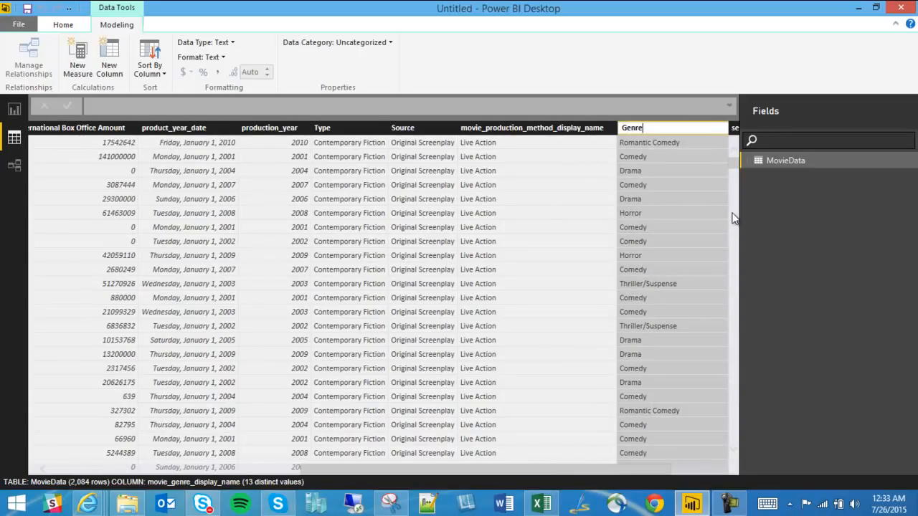
key("Return")
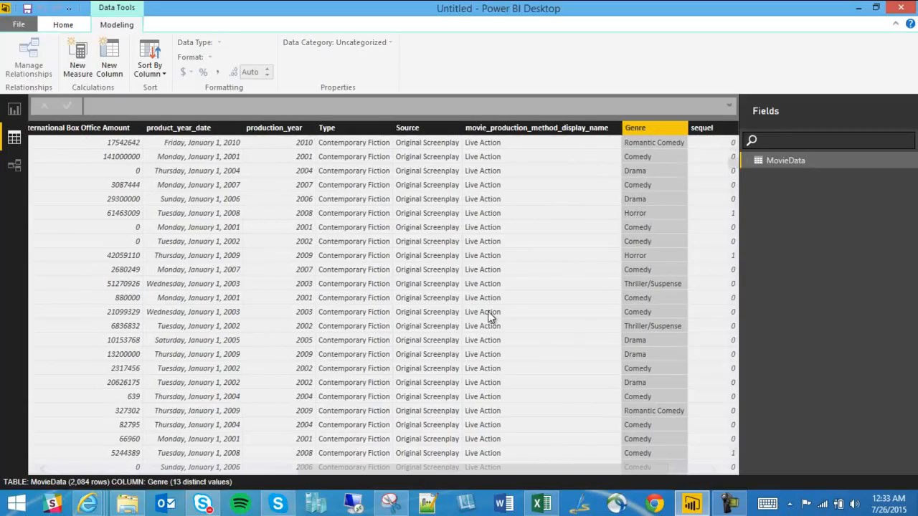
left_click_drag(438, 470, 114, 470)
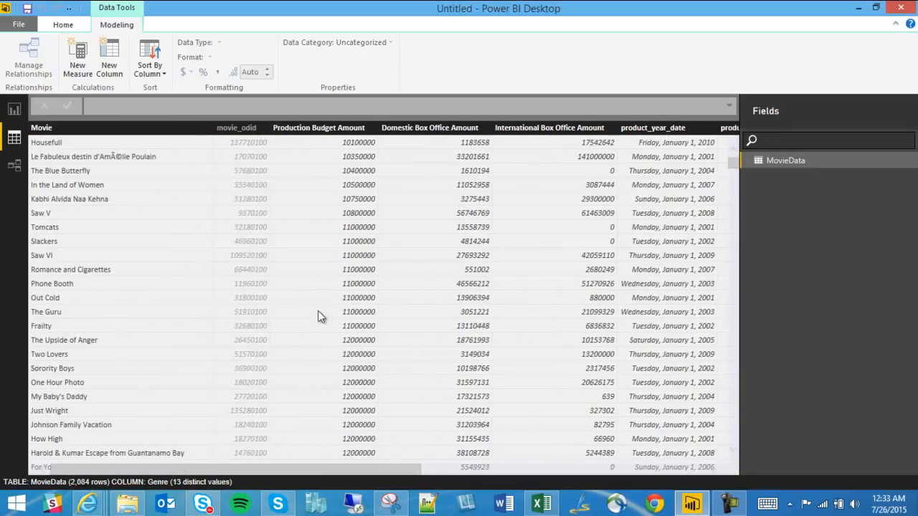
Format the Production Budget Amount column as Currency General
left_click(315, 183)
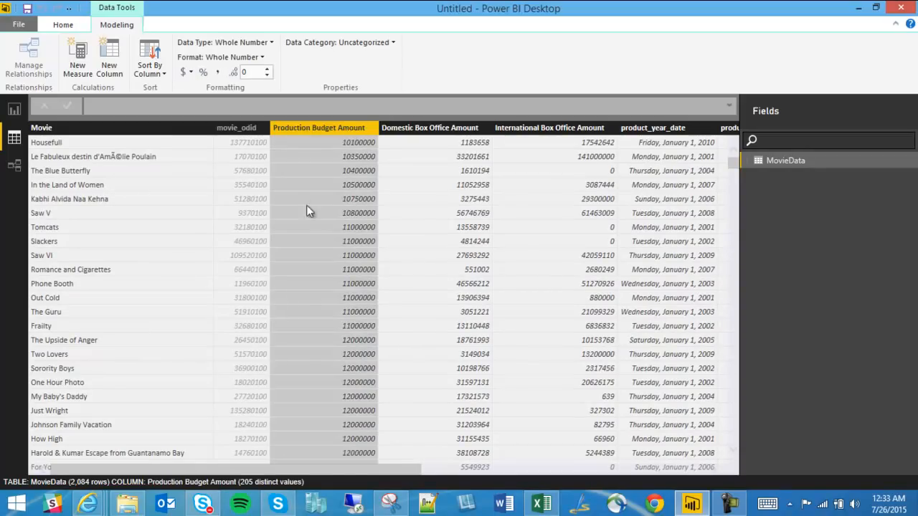
left_click(183, 73)
left_click(153, 102)
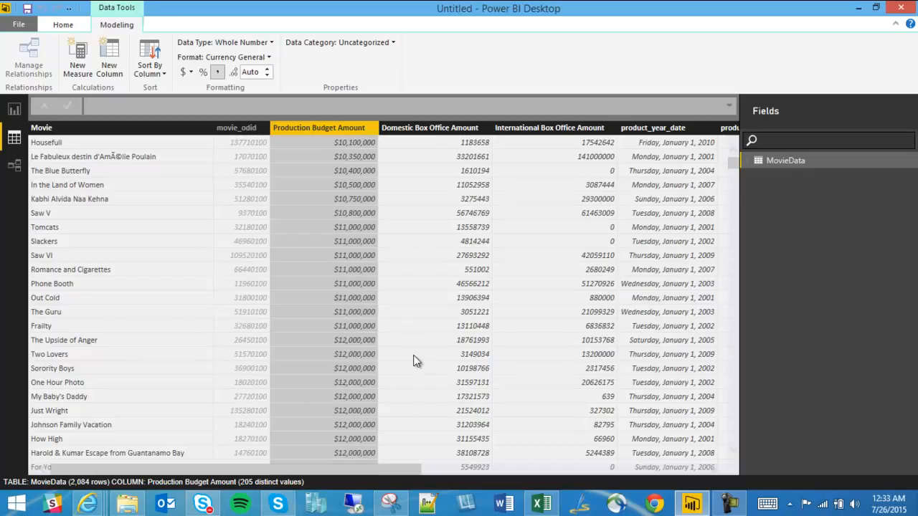
Apply the Currency General format to the Domestic Box Office Amount and International Box Office Amount columns
left_click(451, 129)
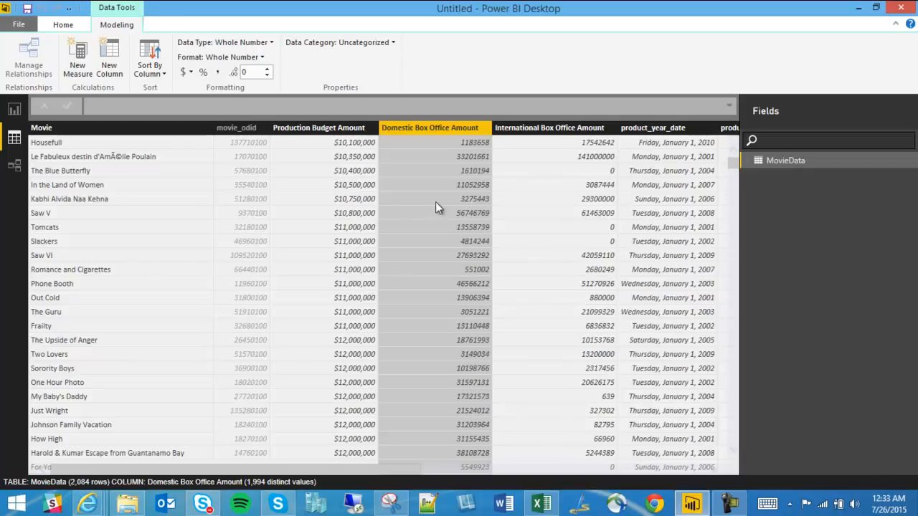
left_click(186, 72)
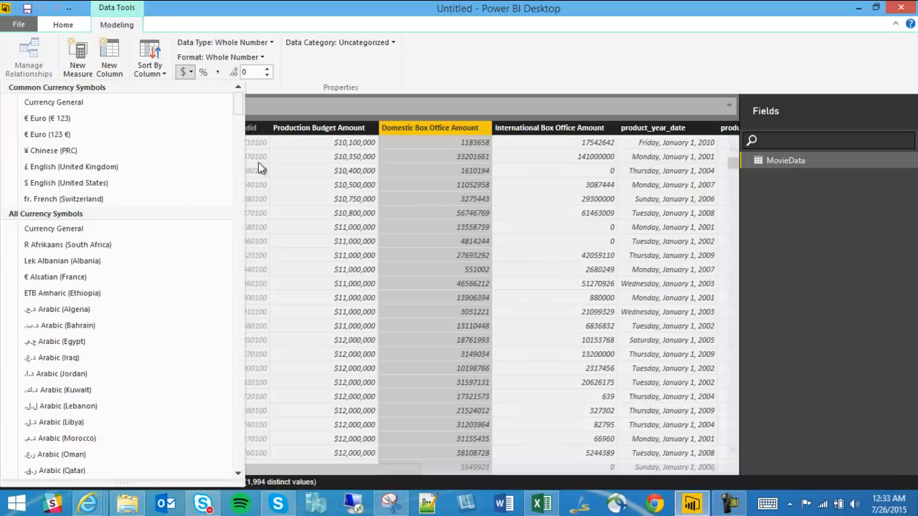
left_click(108, 106)
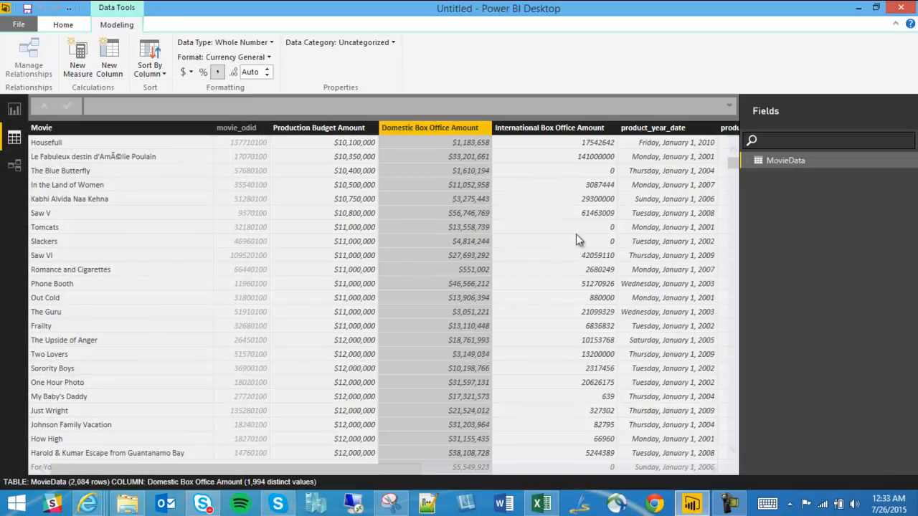
left_click(578, 129)
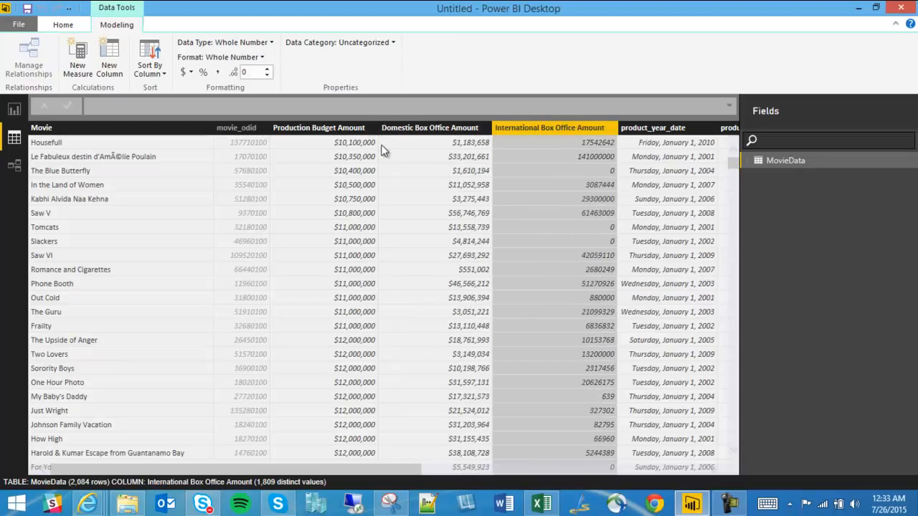
left_click(185, 72)
left_click(136, 102)
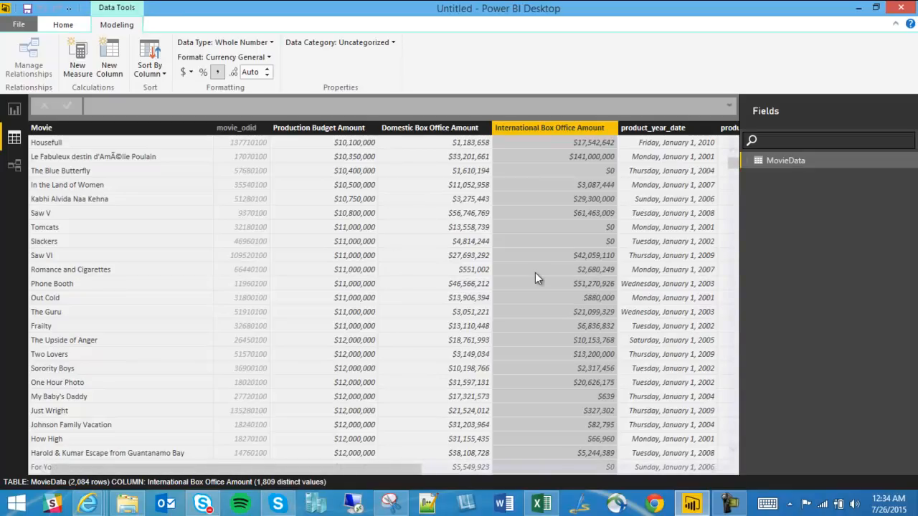
Rename the movie_production_method_display_name column to Method
left_click_drag(394, 470, 561, 473)
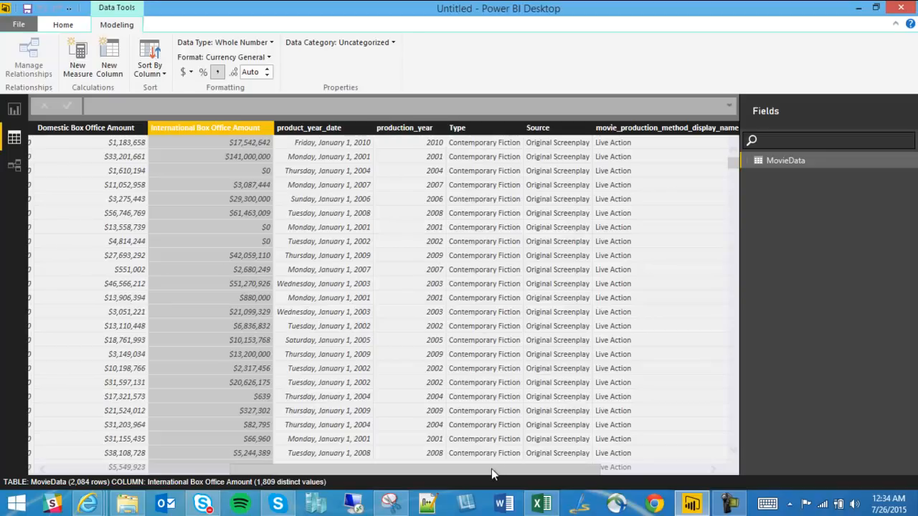
left_click_drag(487, 475, 610, 475)
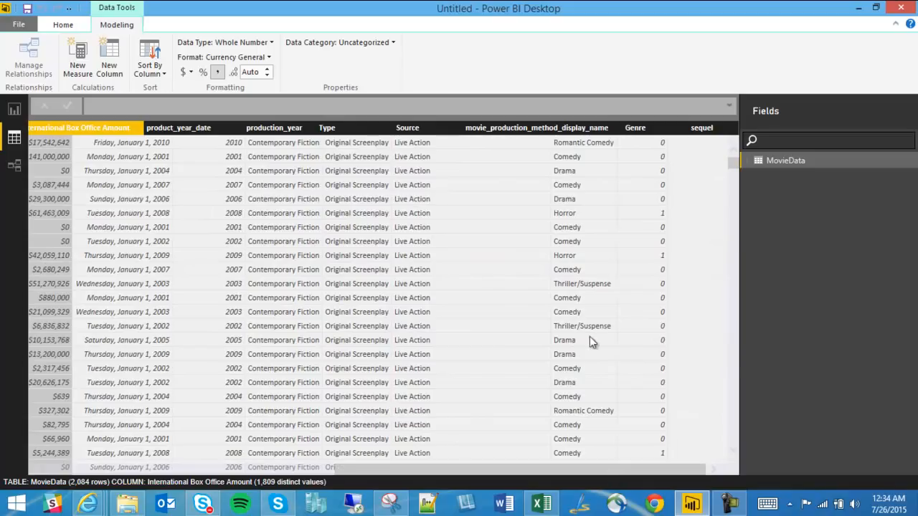
left_click(486, 129)
right_click(485, 129)
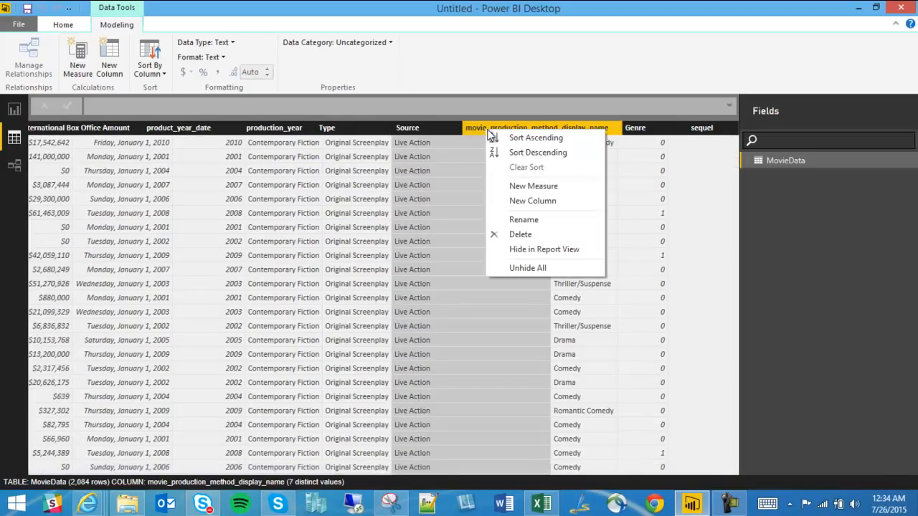
left_click(538, 218)
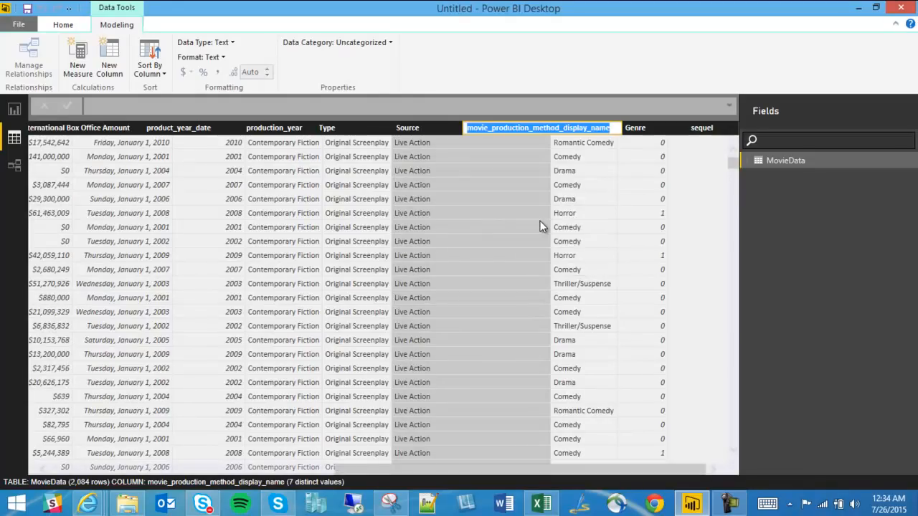
type("Mehoto")
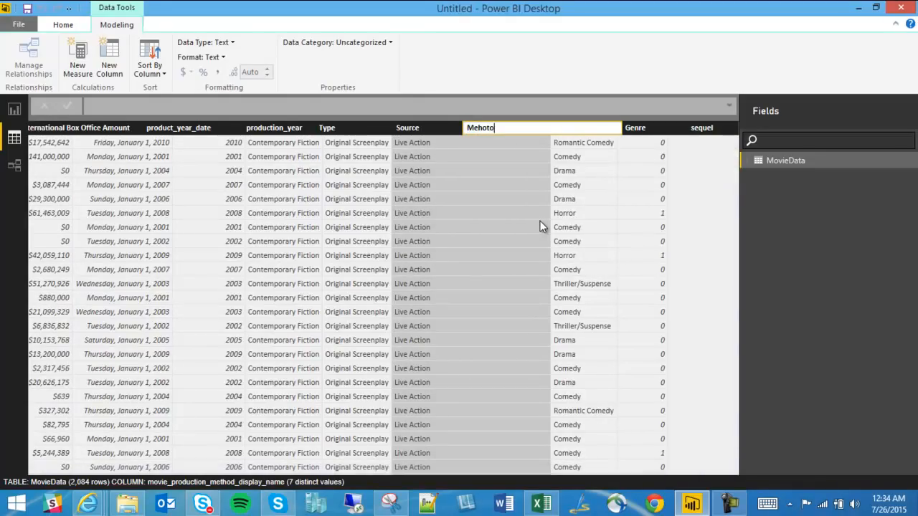
key("BackSpace")
key("BackSpace")
type("thod")
key("Return")
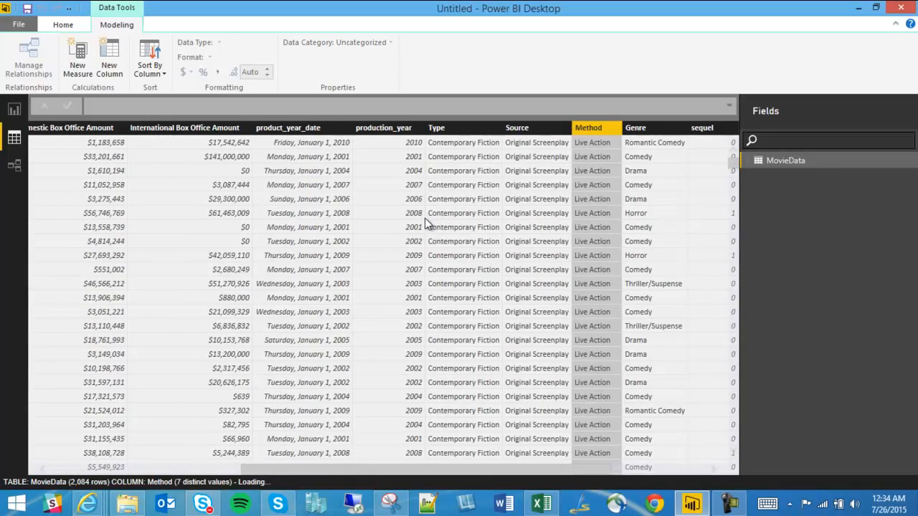
Review the data category options available for the product_year_date column without changing its category
left_click_drag(448, 473, 416, 467)
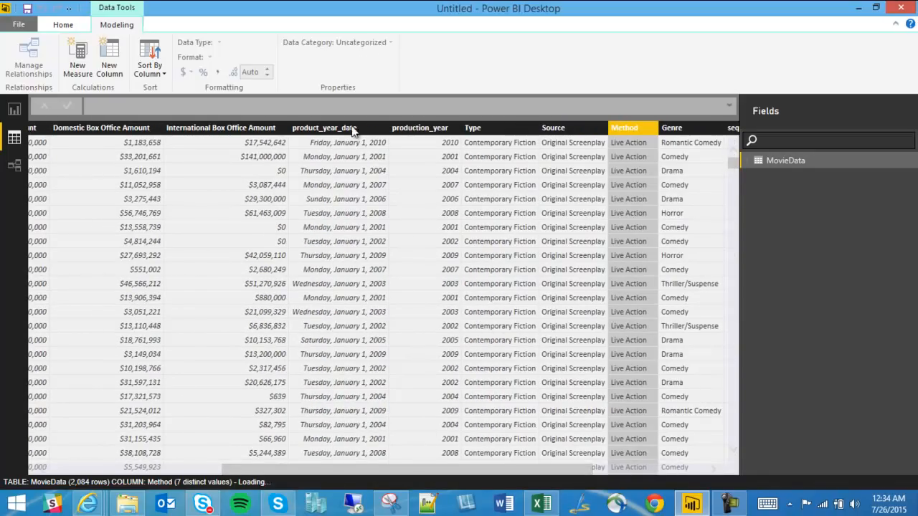
left_click(358, 151)
left_click(380, 43)
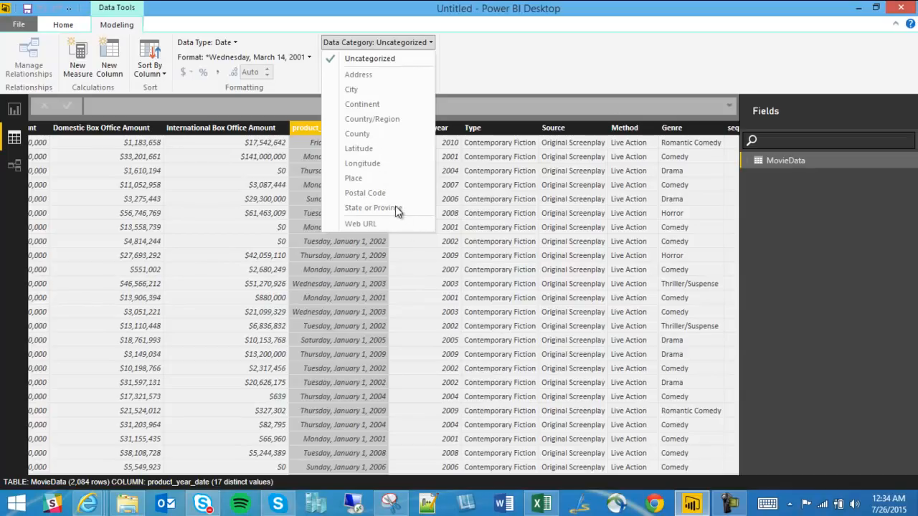
left_click(483, 58)
left_click(398, 43)
left_click(456, 89)
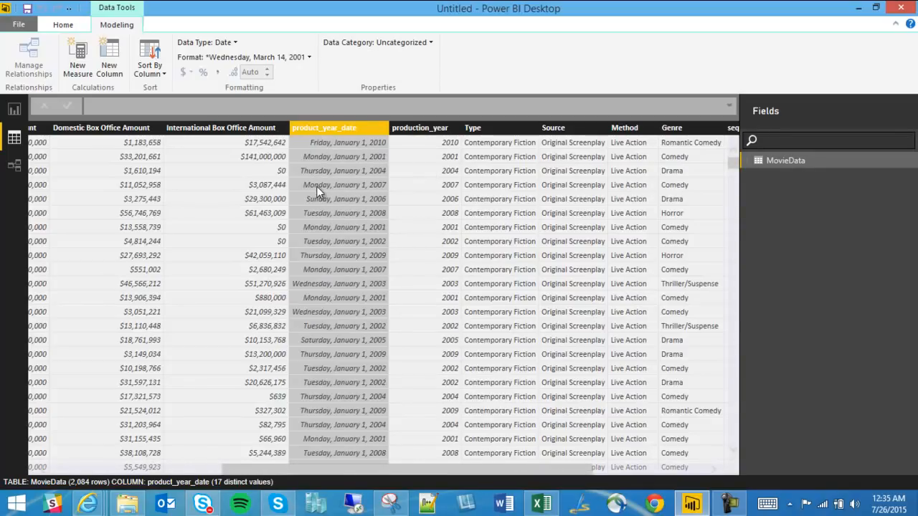
Get data from the CSV file datetable.csv and open it for editing in the Query Editor
left_click_drag(308, 470, 43, 470)
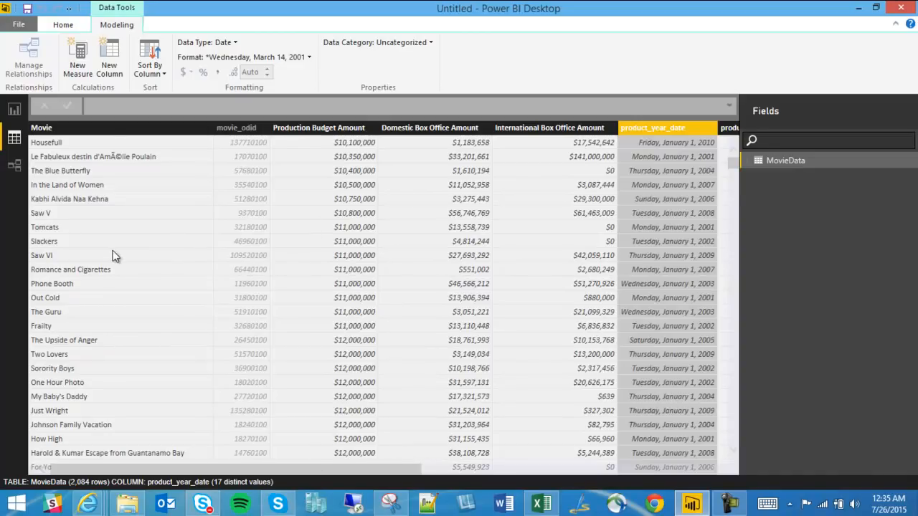
left_click(63, 26)
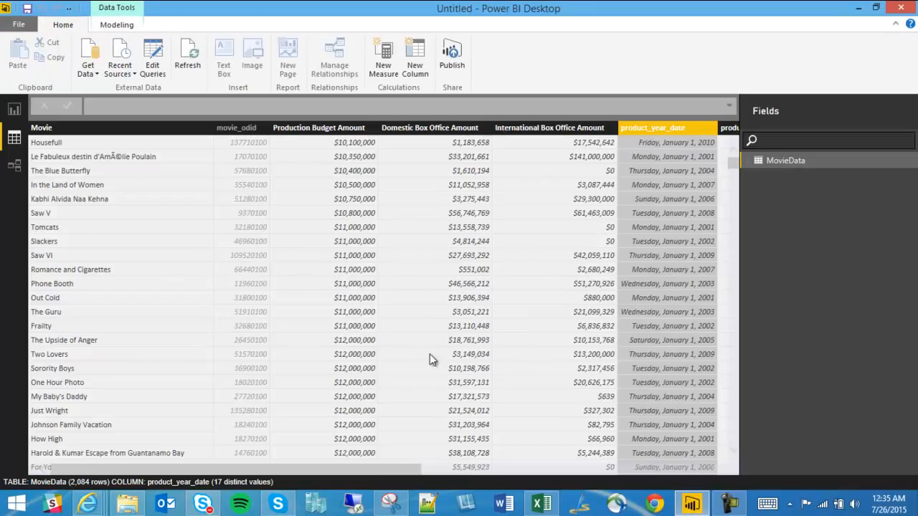
left_click(97, 74)
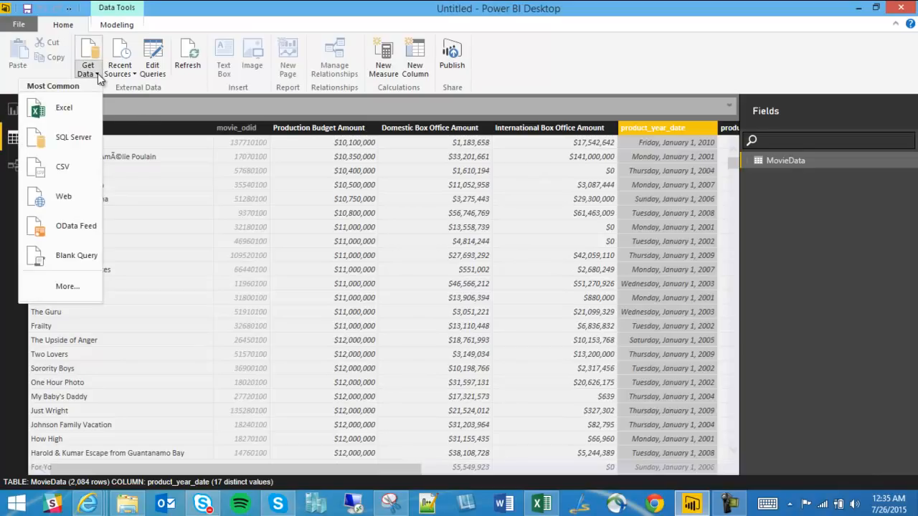
left_click(54, 171)
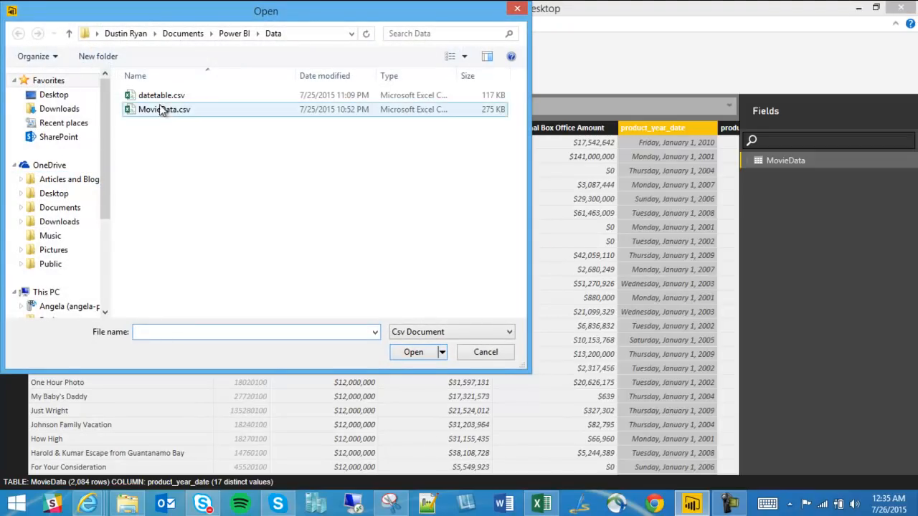
left_click(161, 99)
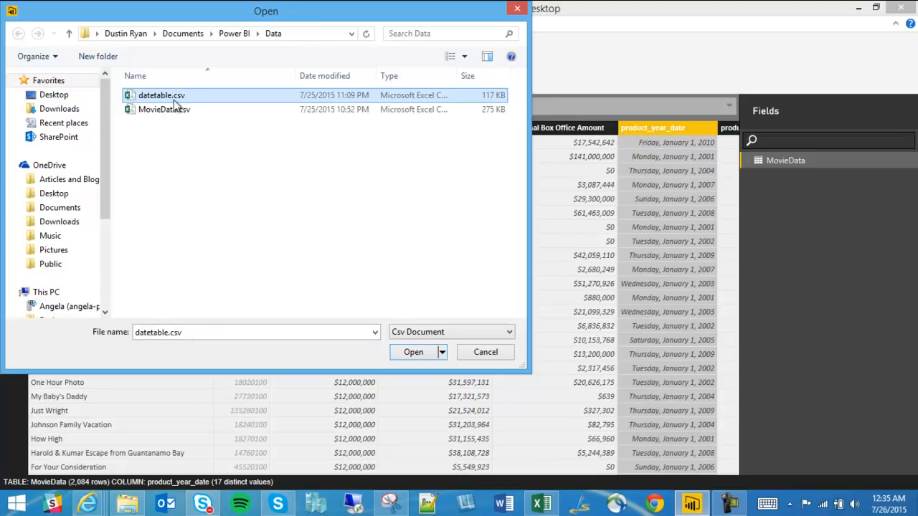
left_click(414, 351)
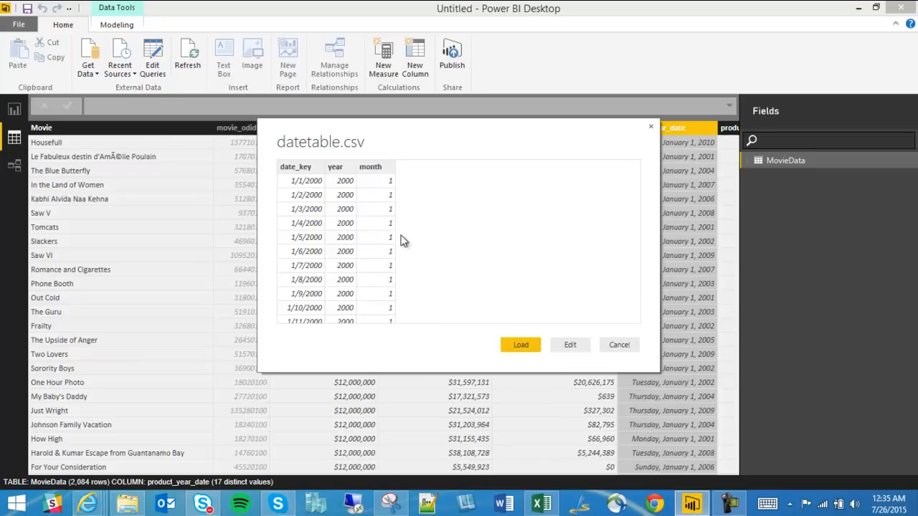
left_click(570, 345)
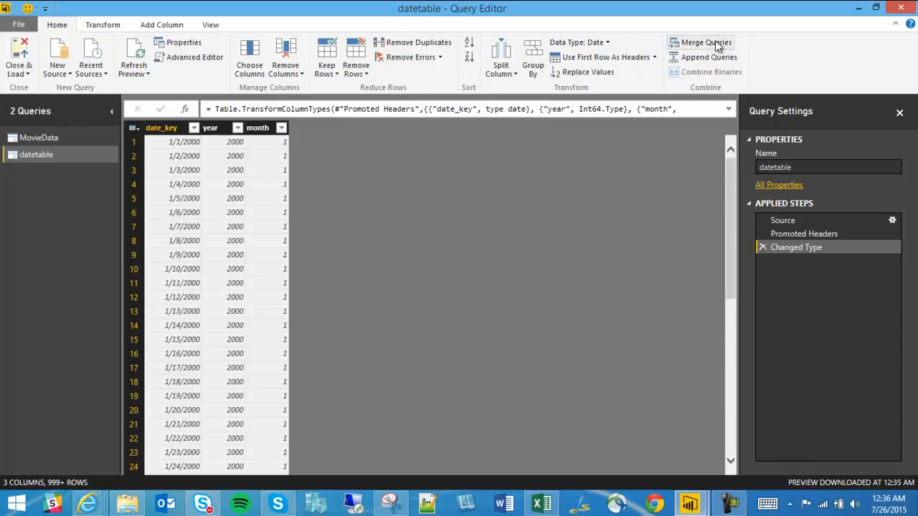
Remove the month column from the datetable query, and close the editor and load the table into the model
left_click(106, 24)
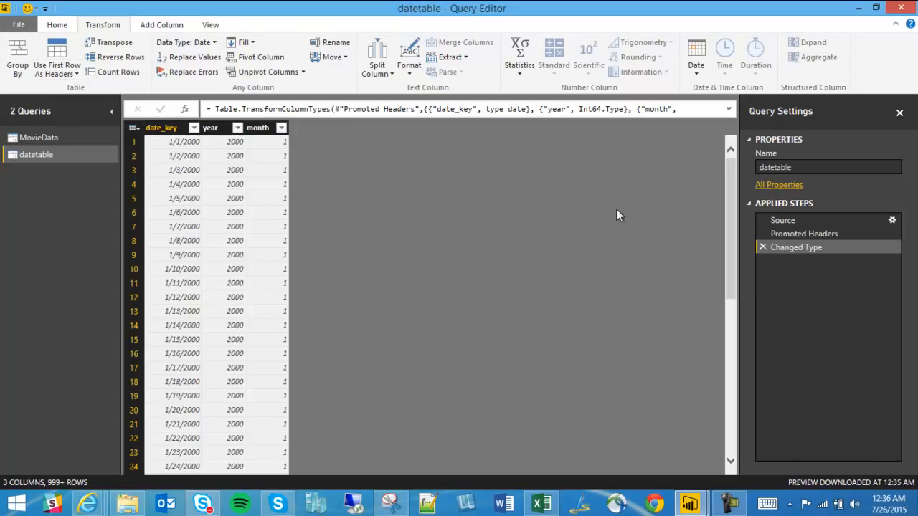
left_click(263, 134)
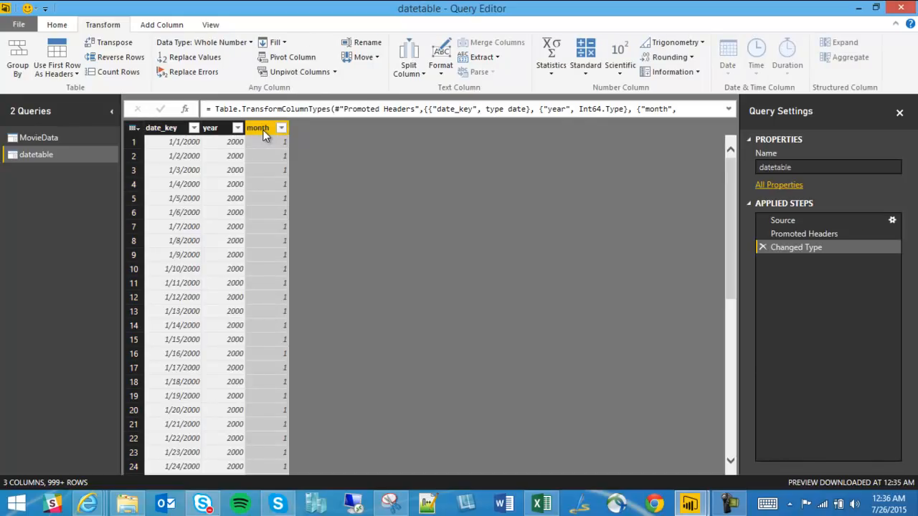
right_click(260, 127)
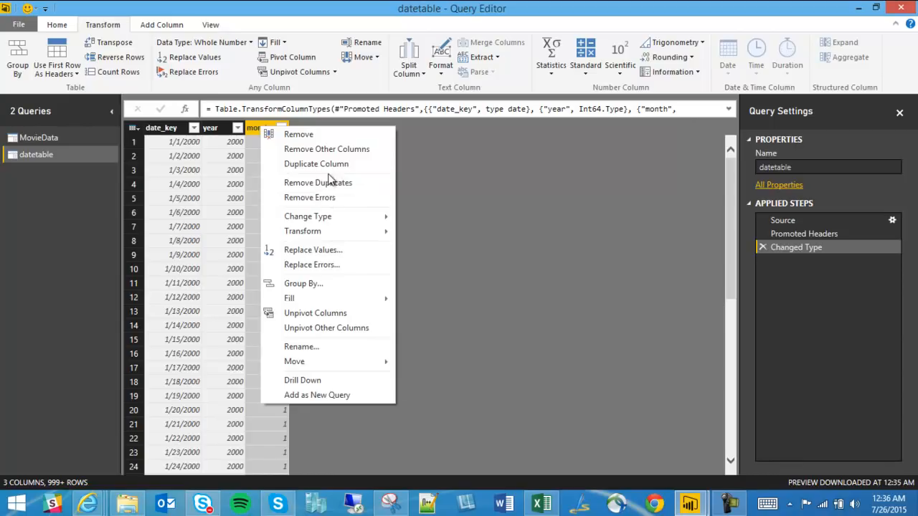
left_click(312, 134)
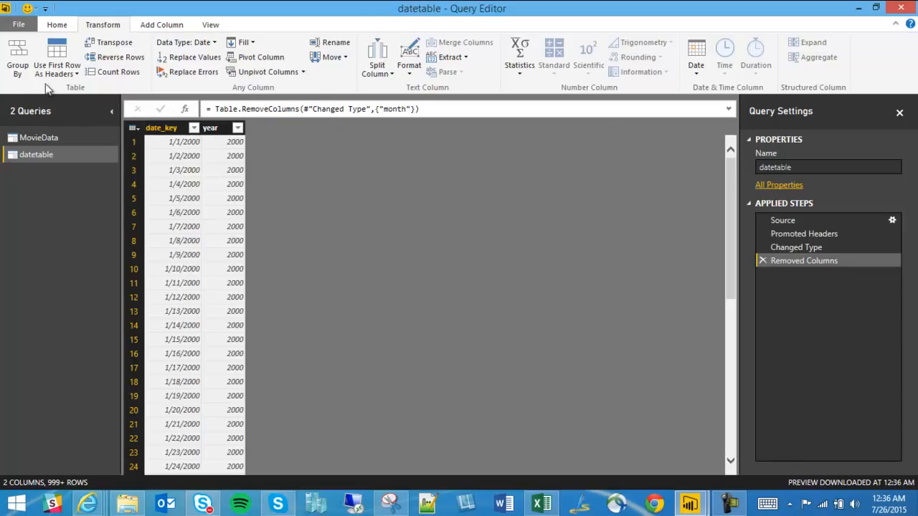
left_click(19, 26)
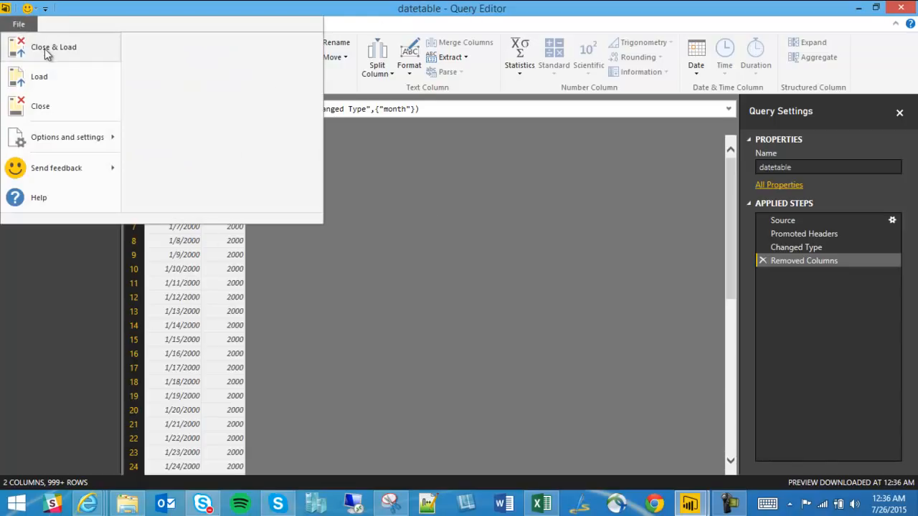
left_click(68, 49)
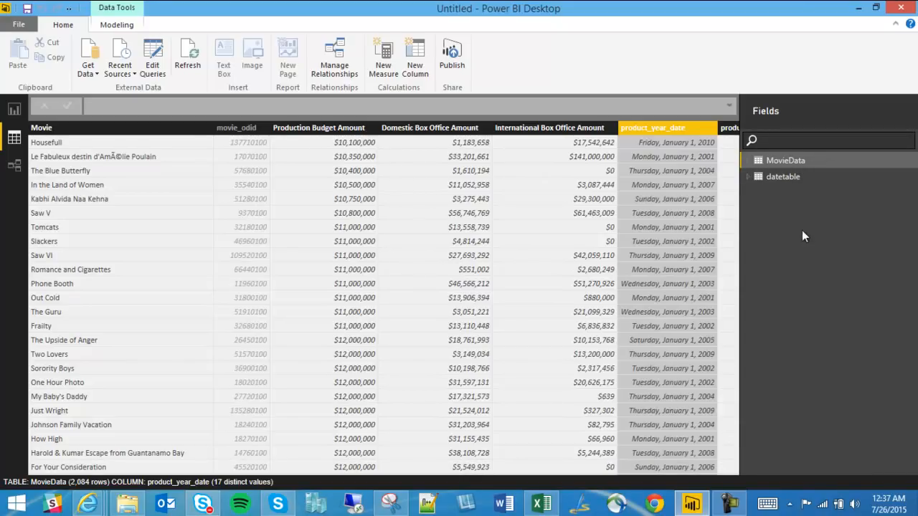
Hide the datetable table's date_key column in report view
left_click(783, 177)
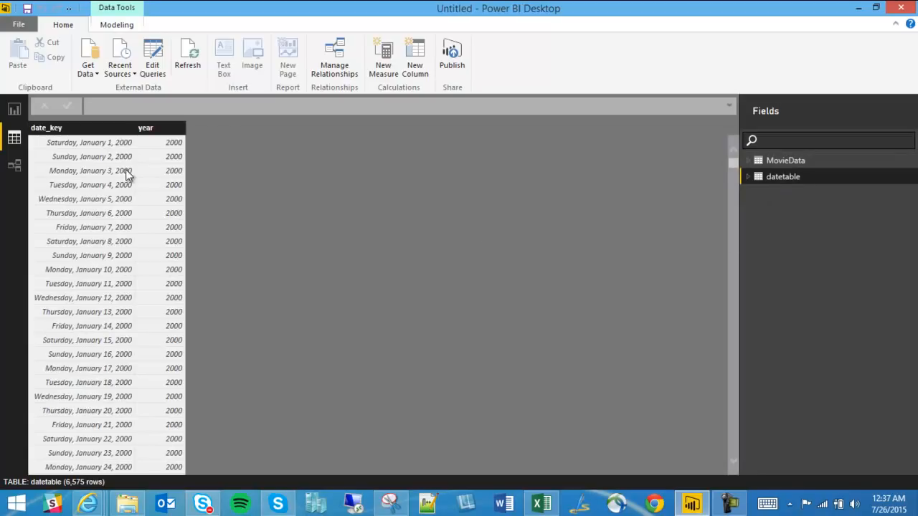
right_click(82, 129)
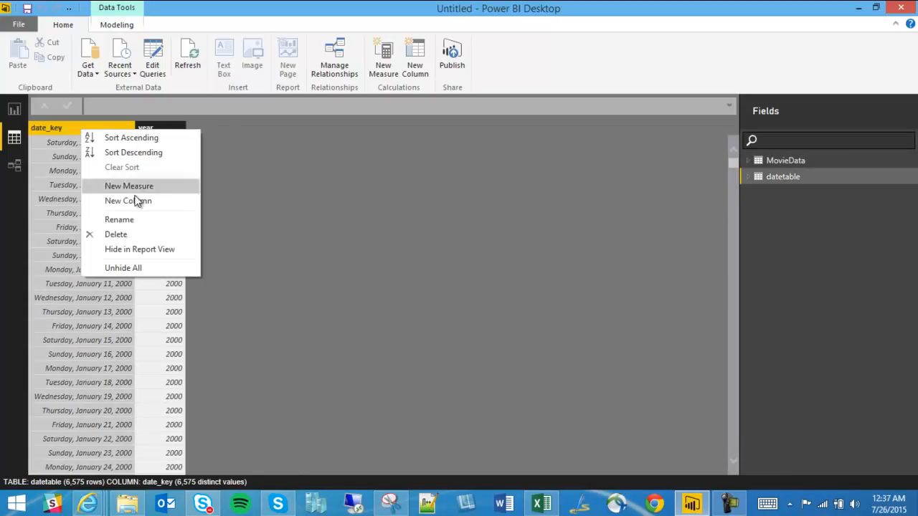
left_click(138, 249)
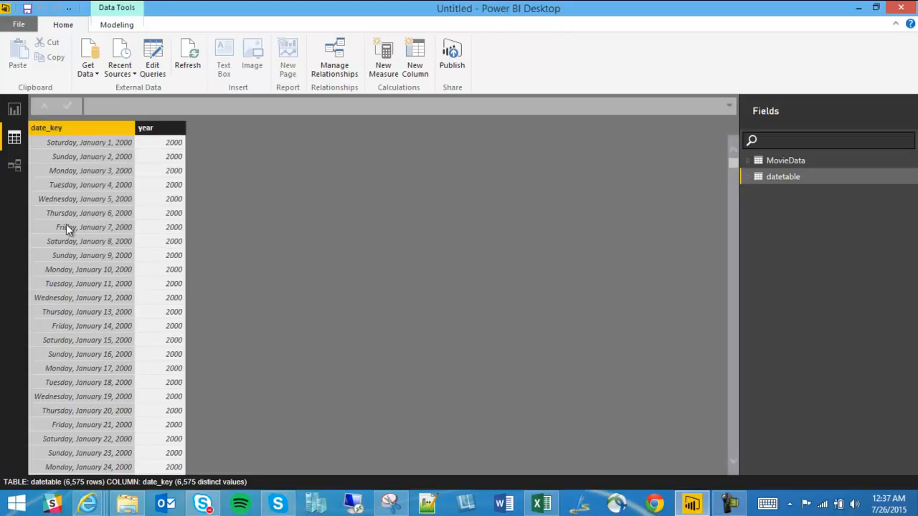
Rename the year column of the datetable table to Year
left_click(169, 132)
right_click(159, 135)
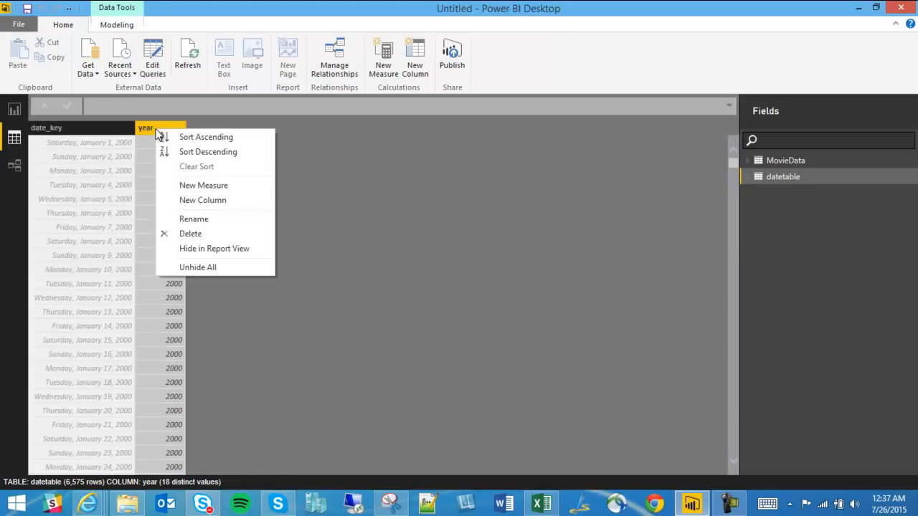
left_click(204, 219)
type("Year")
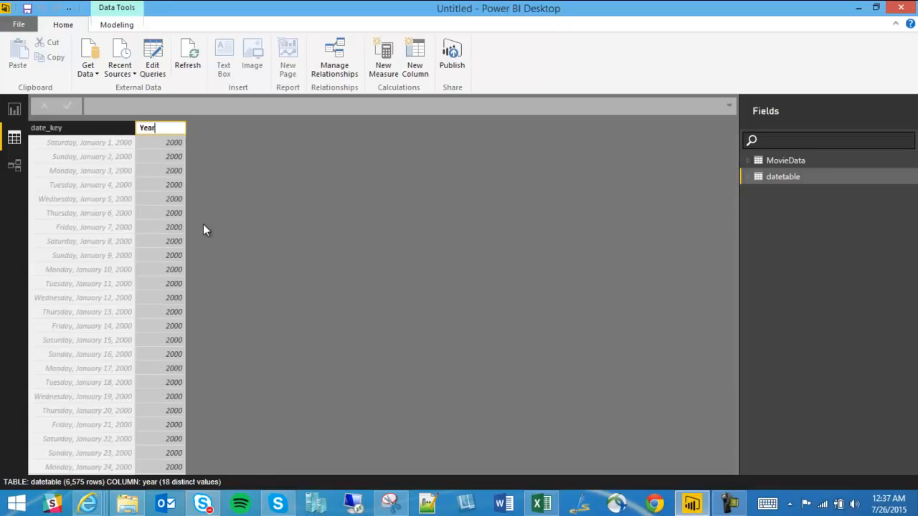
key("Return")
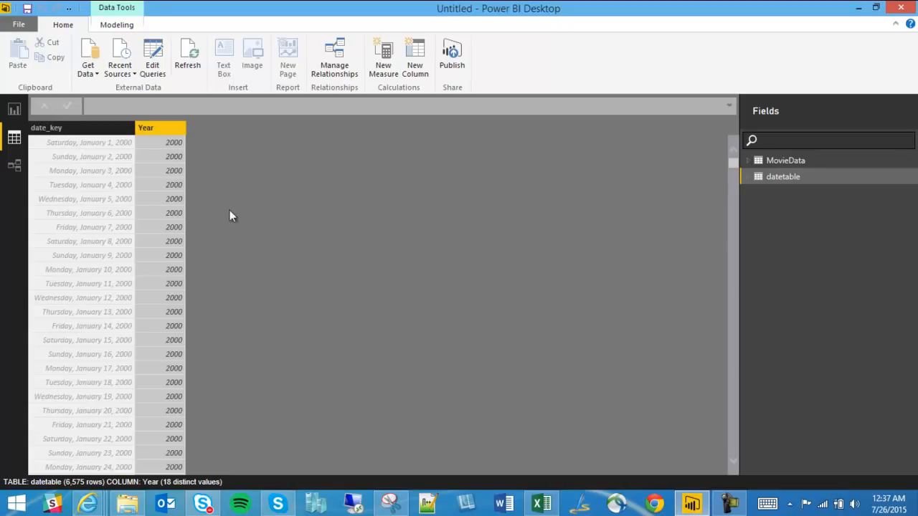
Spread the datetable and MovieData tables apart in the relationship diagram, leaving open space between them
left_click(15, 165)
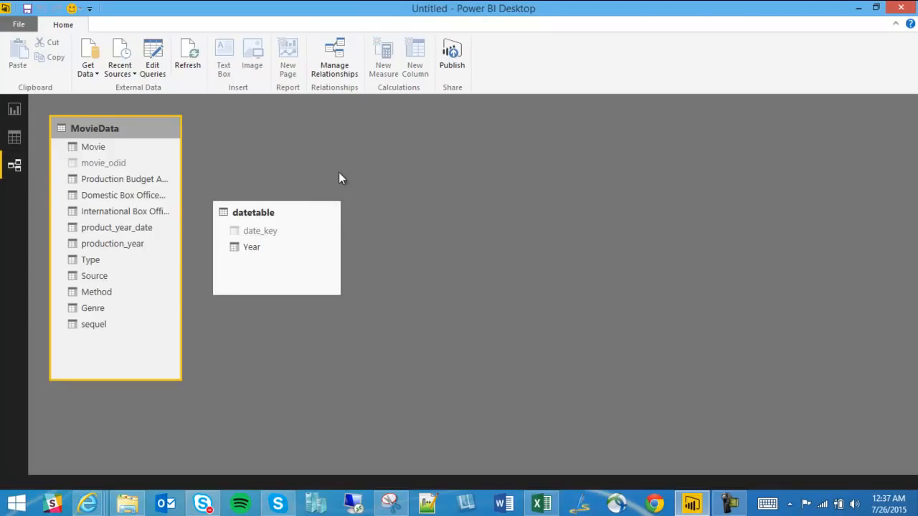
left_click_drag(285, 214, 514, 133)
left_click_drag(135, 135, 180, 140)
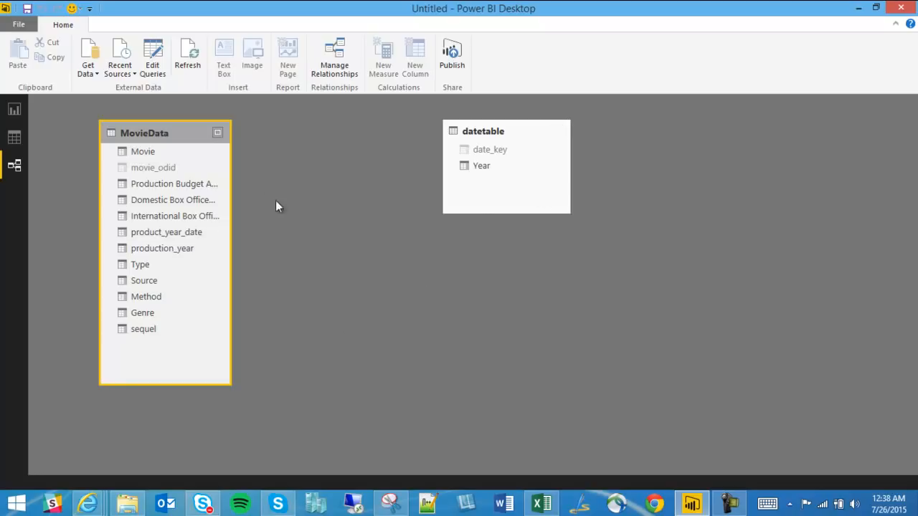
left_click(158, 218)
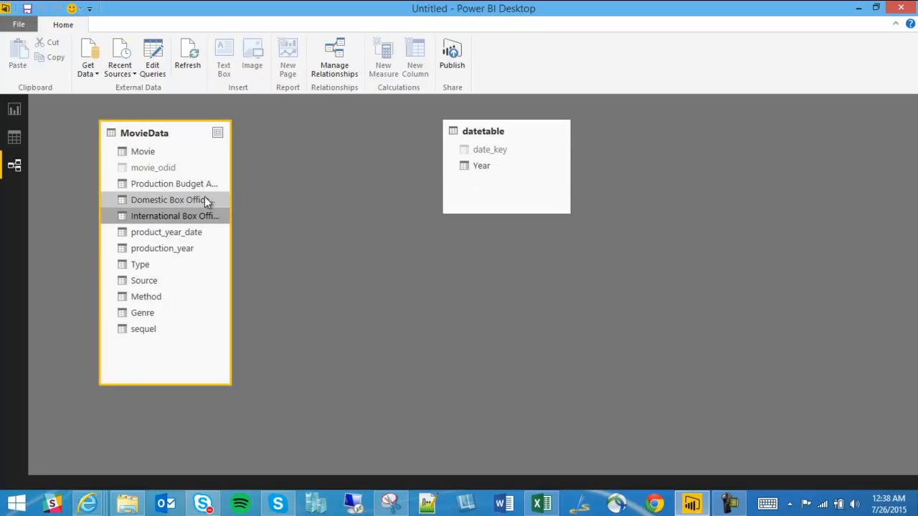
Define a new relationship from datetable's date_key column to MovieData's product_year_date column, and expand its advanced options
left_click(341, 68)
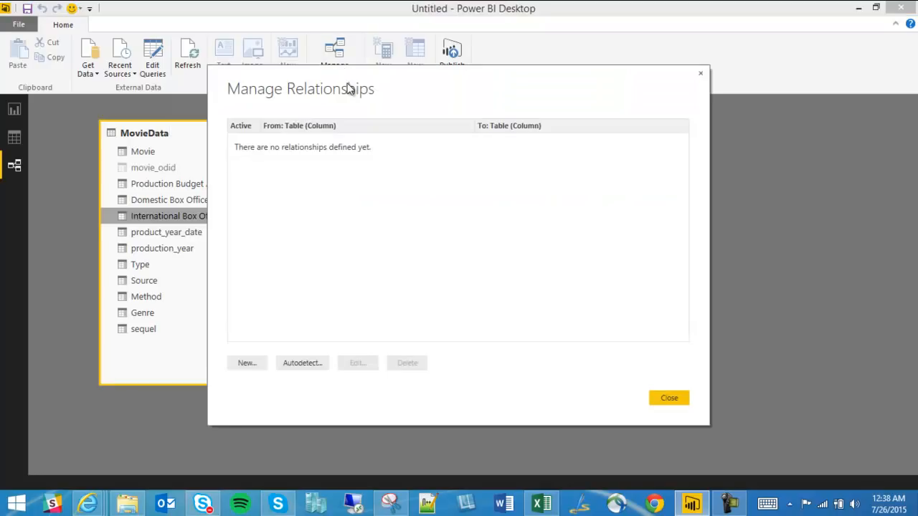
left_click(255, 363)
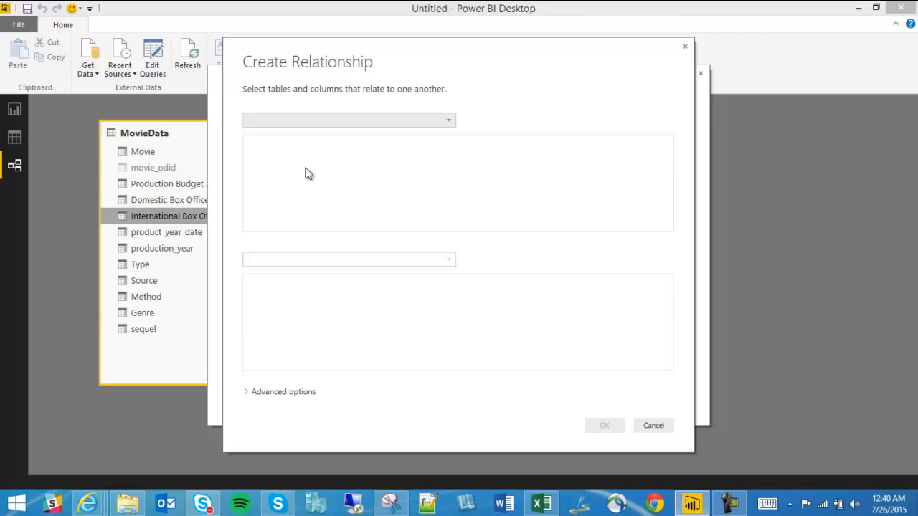
left_click(422, 121)
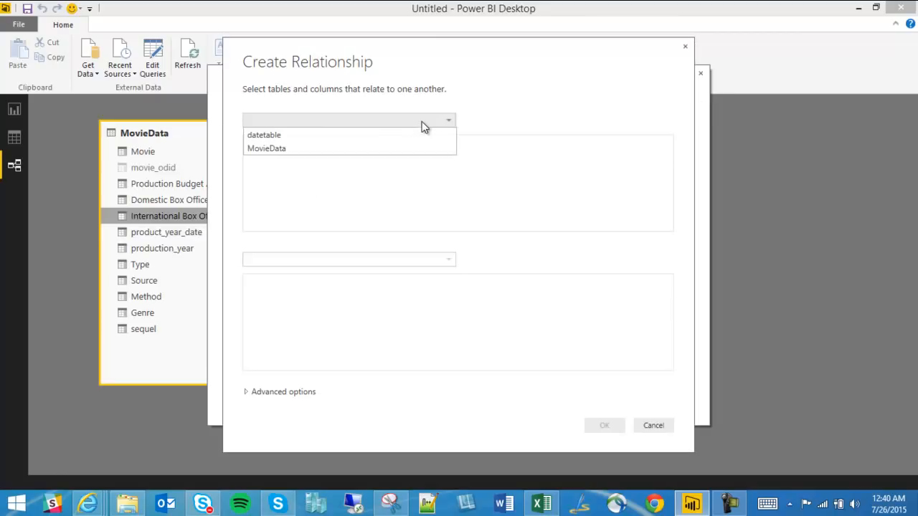
left_click(355, 136)
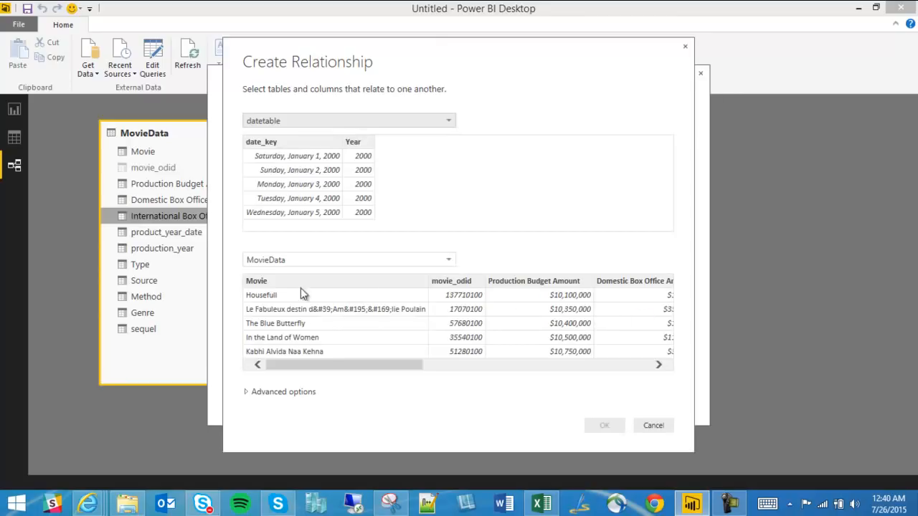
left_click_drag(340, 365, 492, 376)
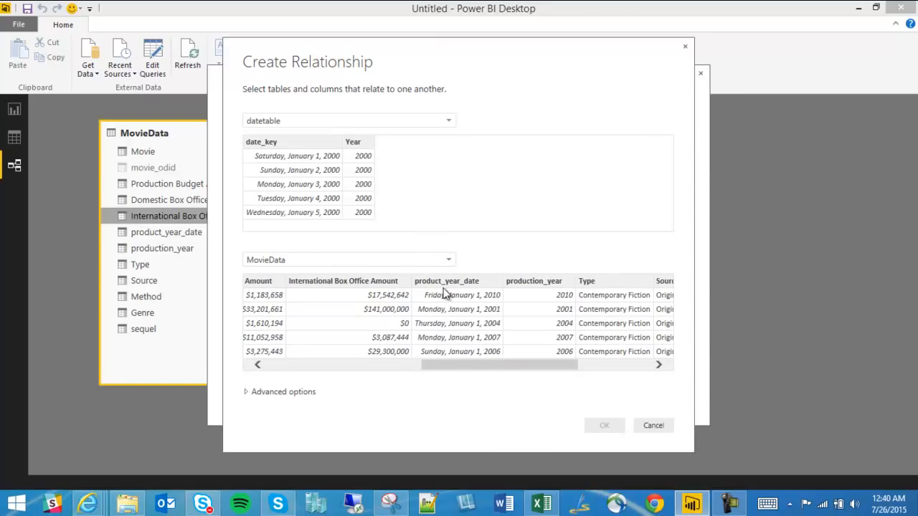
left_click(287, 142)
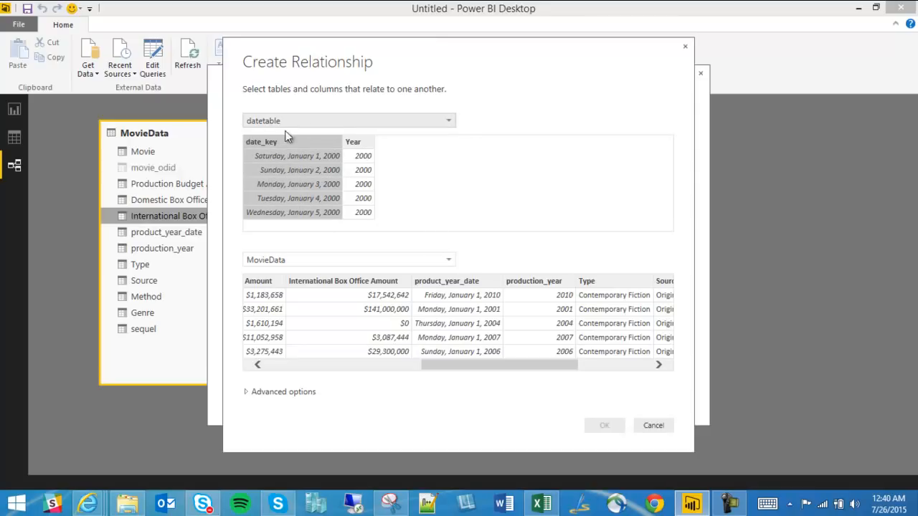
left_click(446, 283)
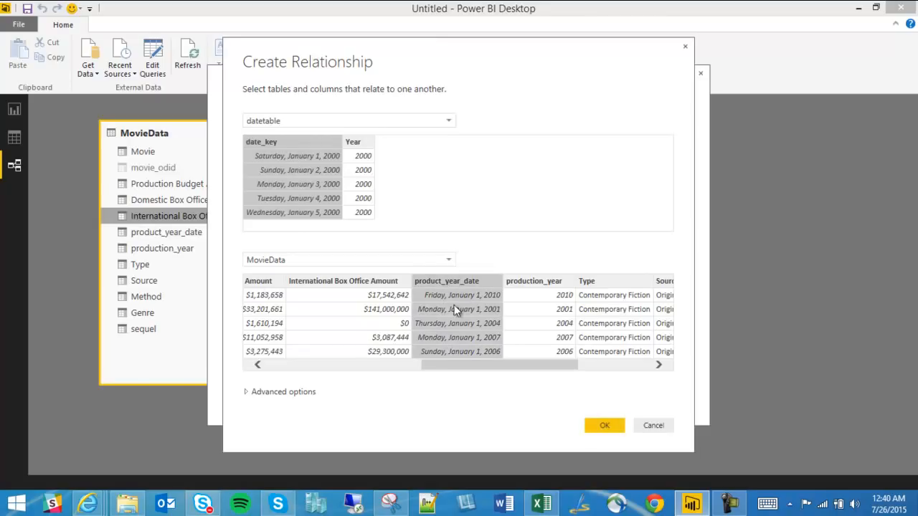
left_click(253, 393)
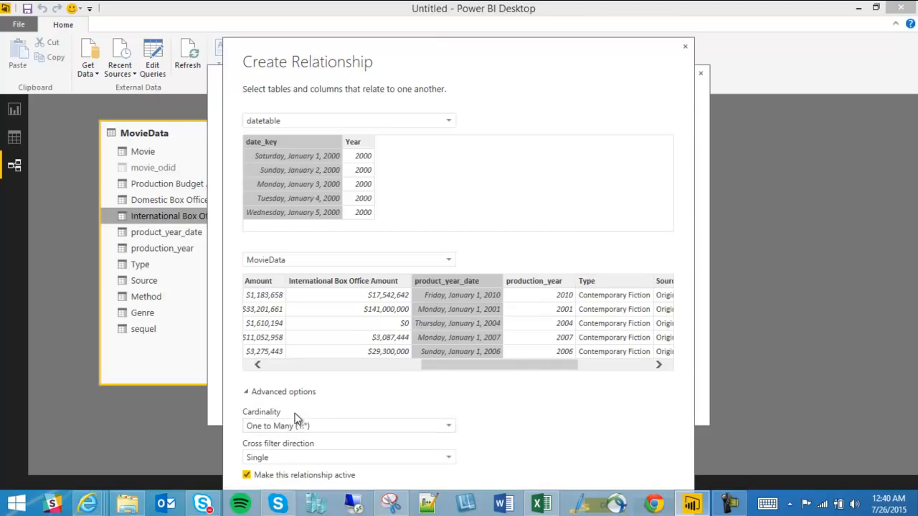
Try One to One (1:1) as the relationship's cardinality and set it back to One to Many (1:*)
left_click(337, 429)
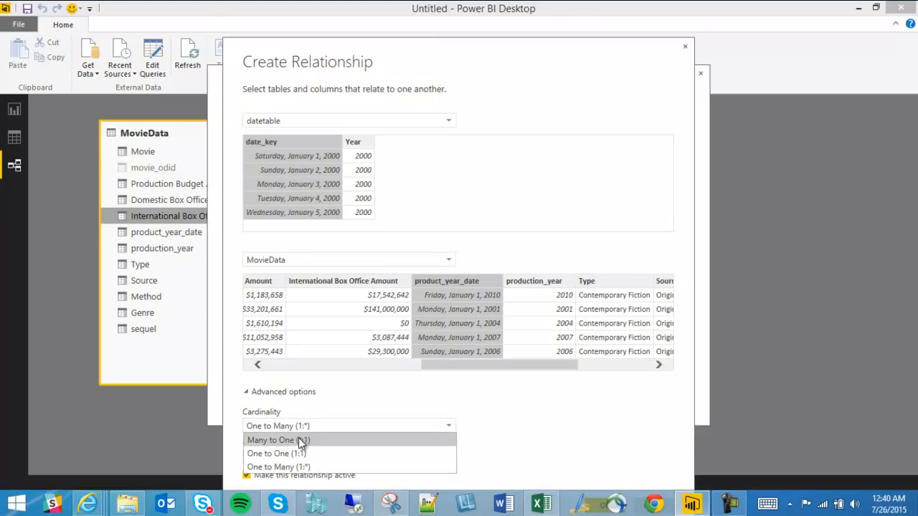
left_click(338, 467)
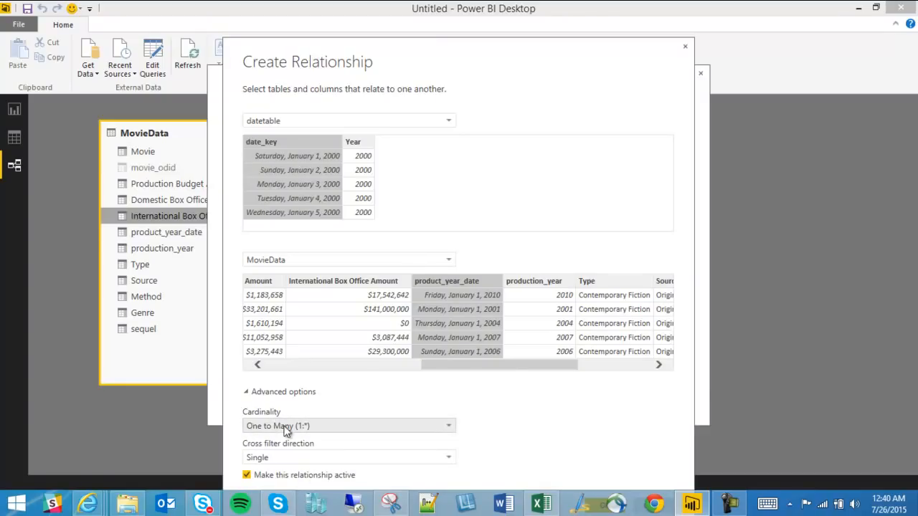
left_click(394, 428)
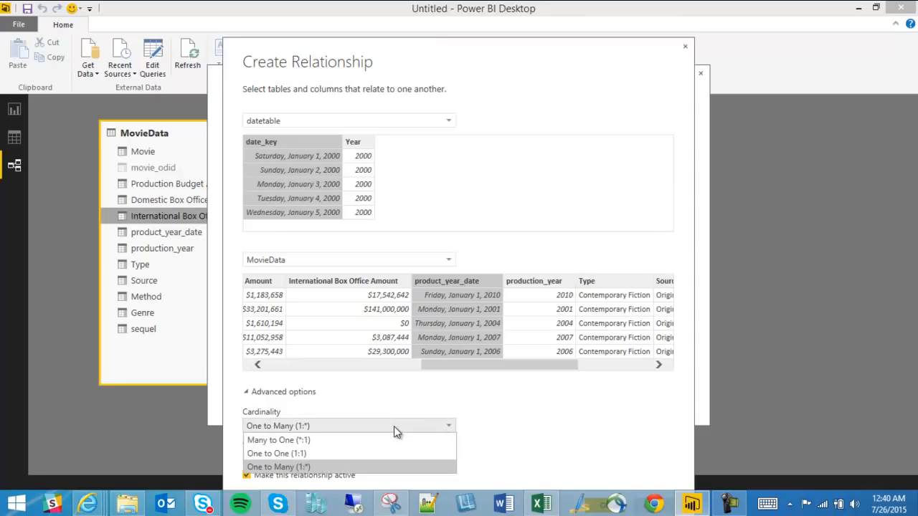
left_click(305, 454)
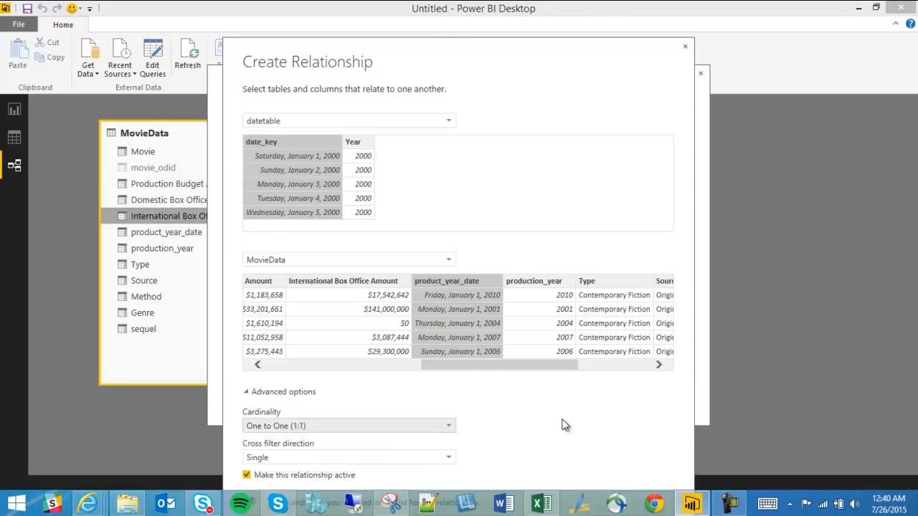
left_click_drag(444, 38, 447, 6)
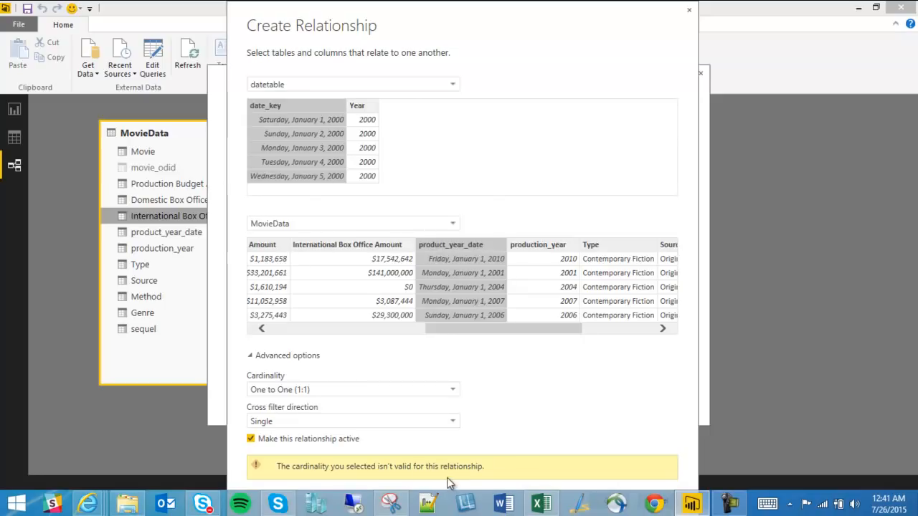
left_click(392, 388)
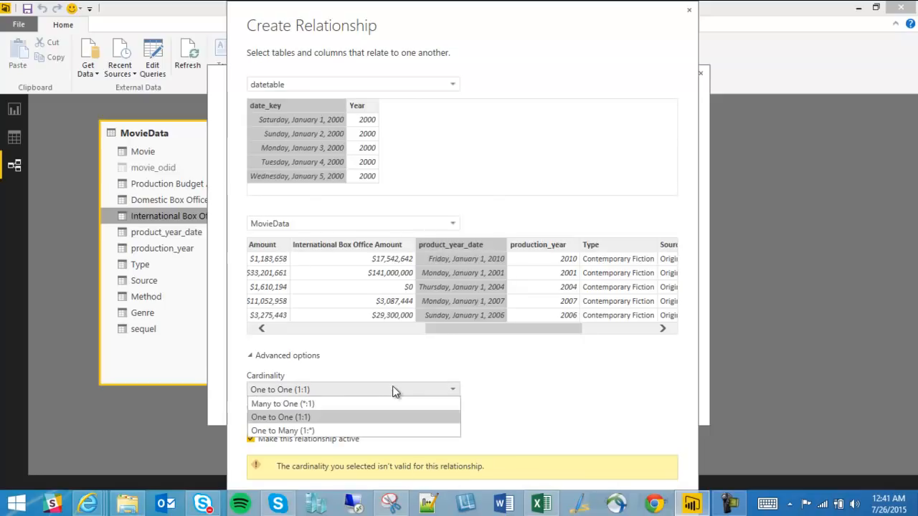
left_click(295, 430)
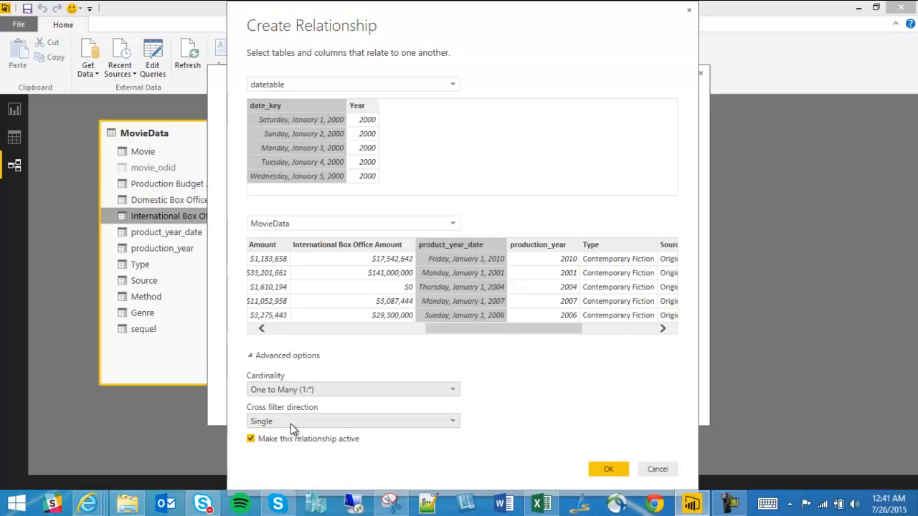
Set the relationship's cross filter direction to Both, create the relationship and close the relationship manager
left_click(316, 422)
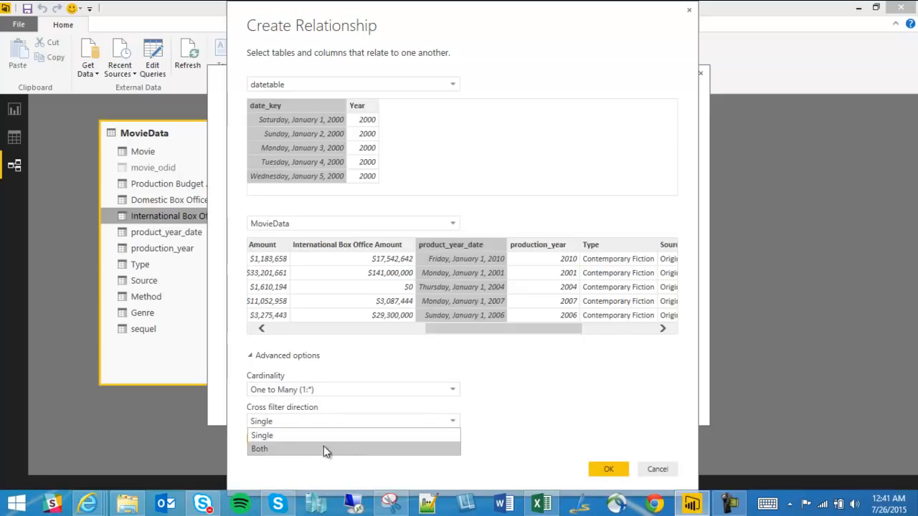
left_click(316, 447)
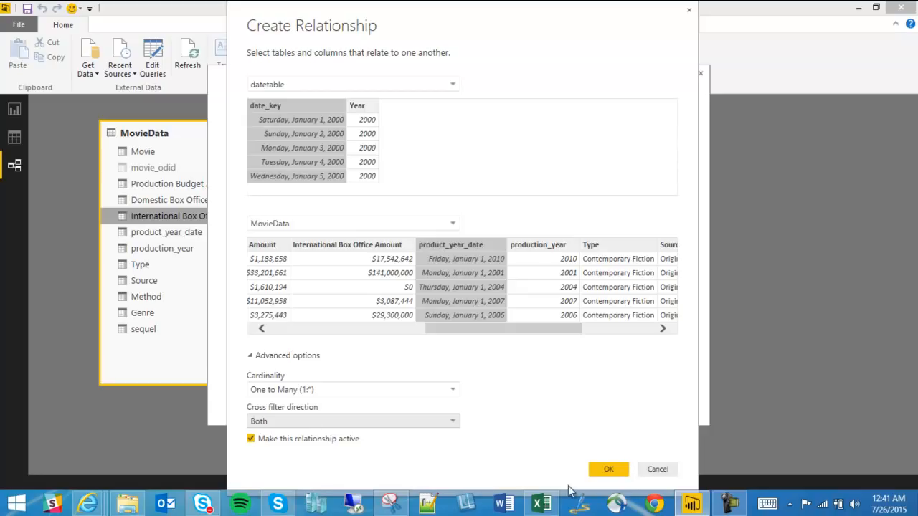
left_click(613, 472)
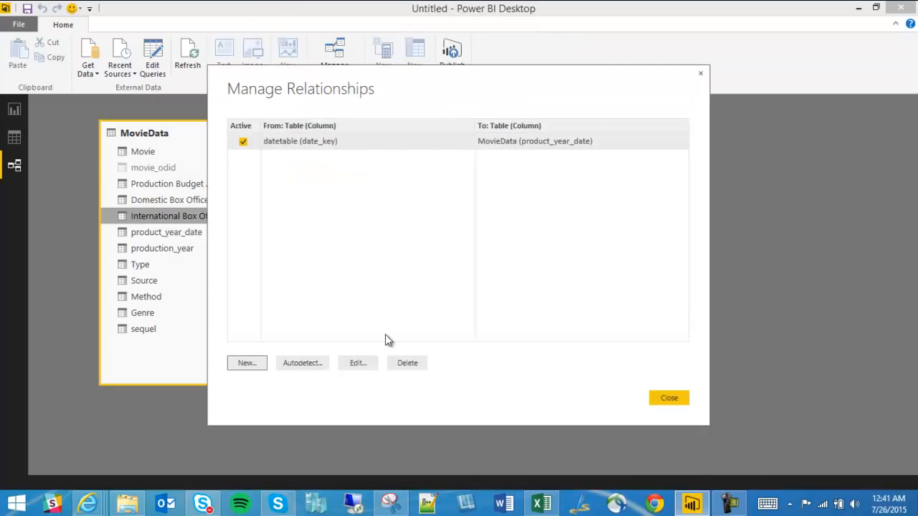
left_click(344, 141)
left_click(681, 401)
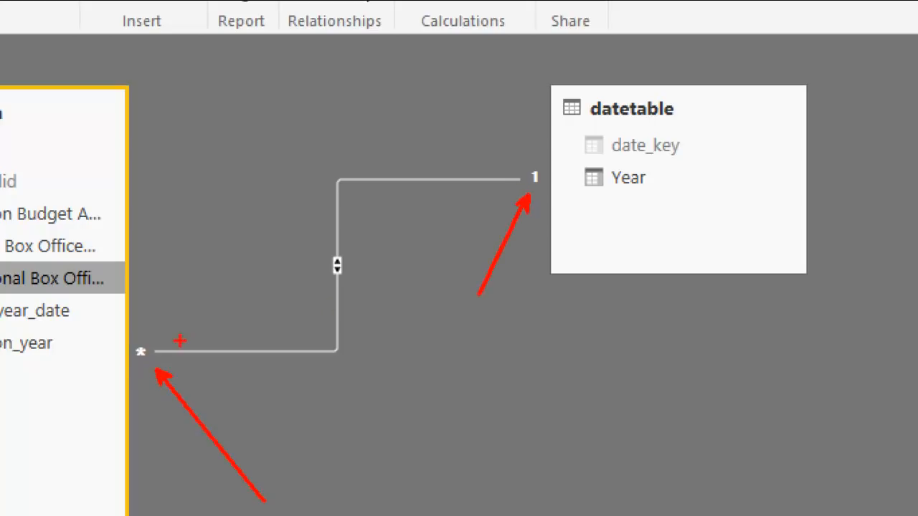
mouse_move(531, 162)
left_mouse_down()
mouse_move(557, 182)
mouse_move(540, 155)
left_mouse_up()
mouse_move(130, 325)
left_mouse_down()
mouse_move(113, 347)
mouse_move(125, 330)
left_mouse_up()
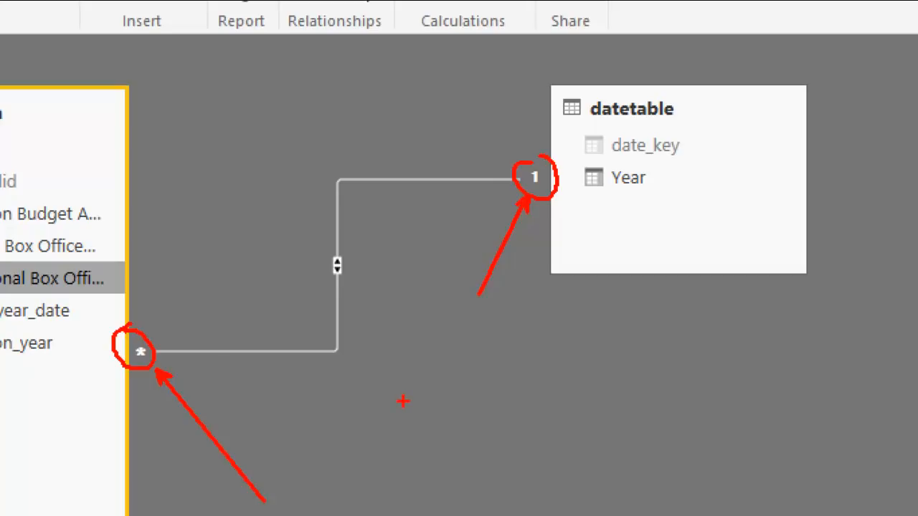
key("Escape")
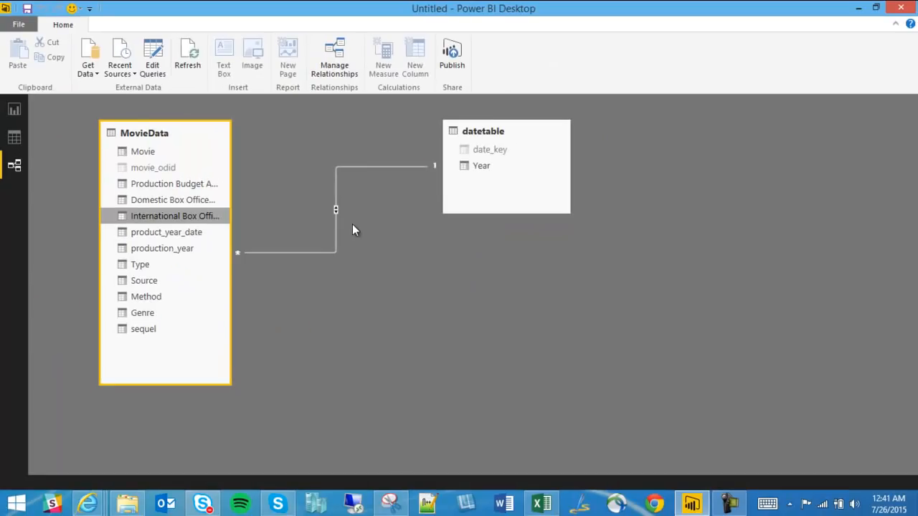
Open the relationship between MovieData and datetable from the diagram to review its settings, and close it without changes
left_click(335, 209)
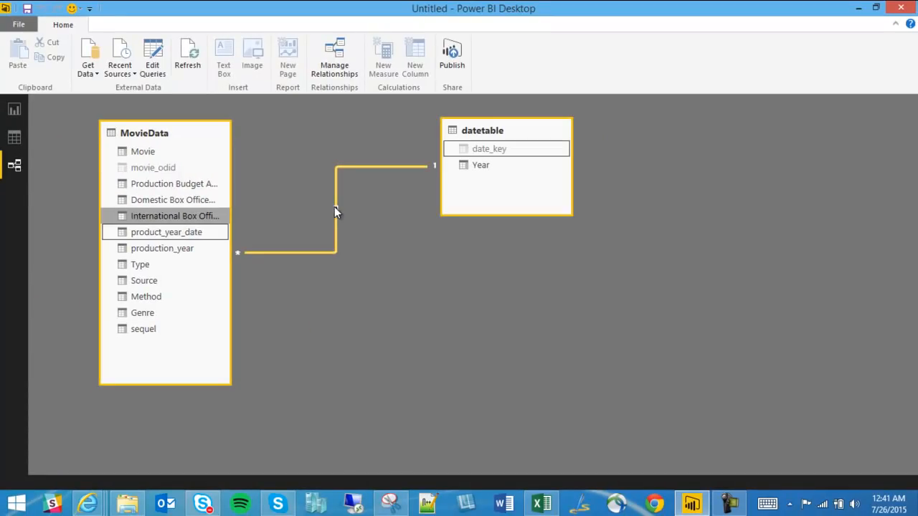
double_click(335, 209)
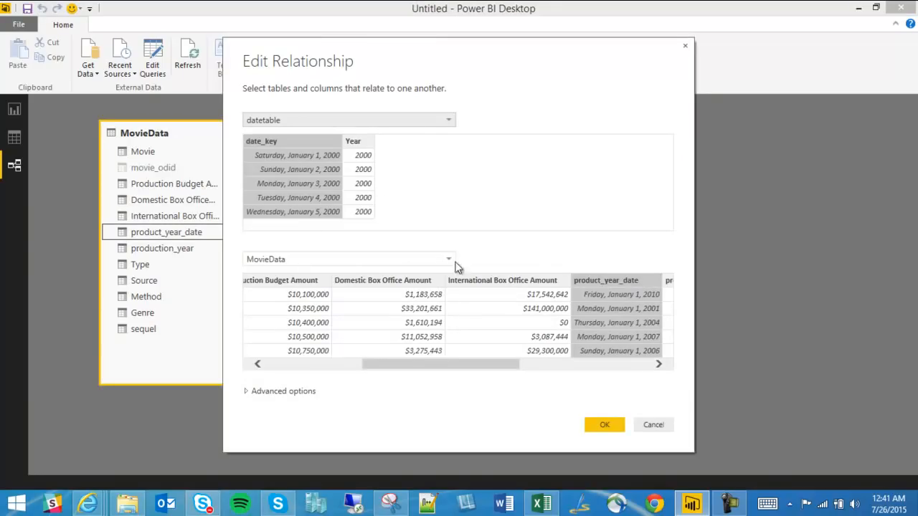
left_click(668, 426)
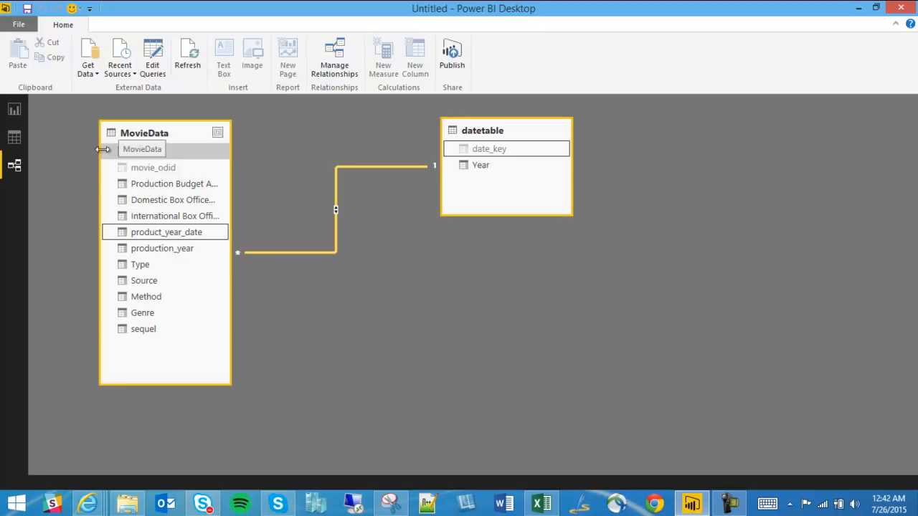
Rearrange the relationship diagram by moving datetable lower and MovieData closer to it
left_click(18, 142)
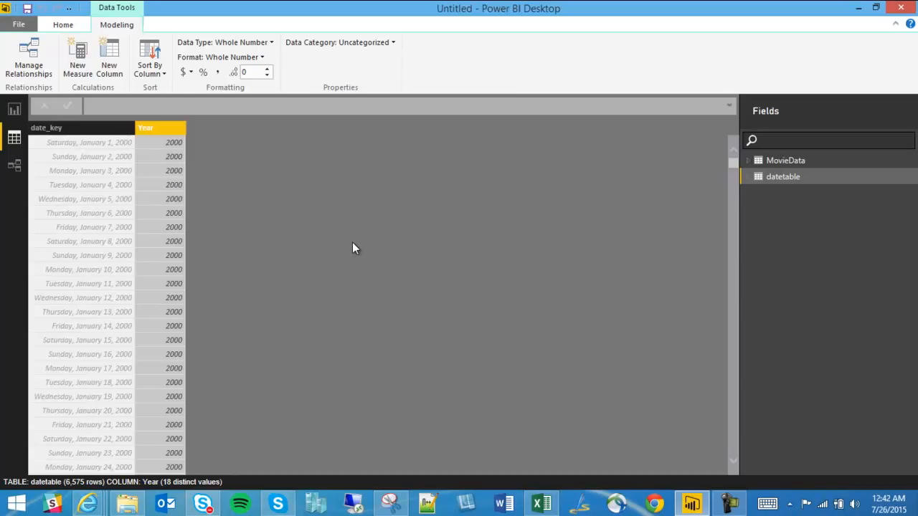
left_click(14, 165)
left_click_drag(498, 133, 525, 236)
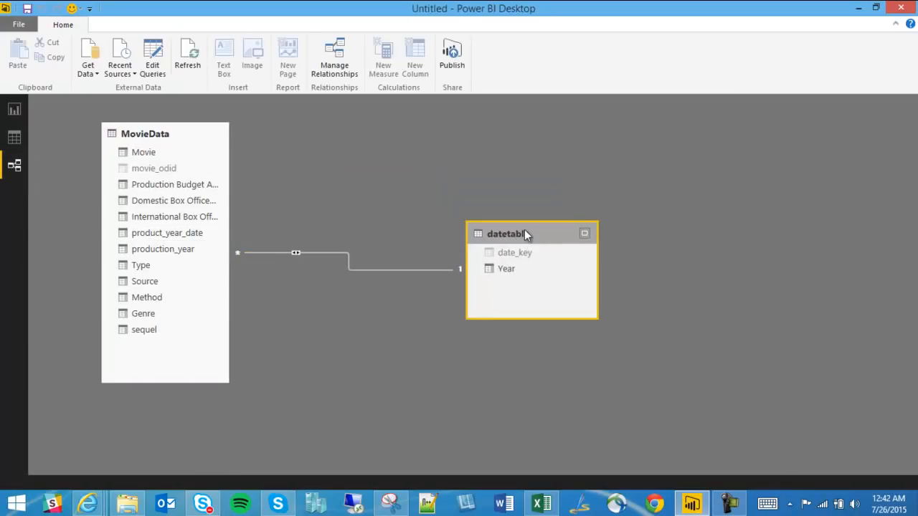
left_click_drag(172, 132, 246, 139)
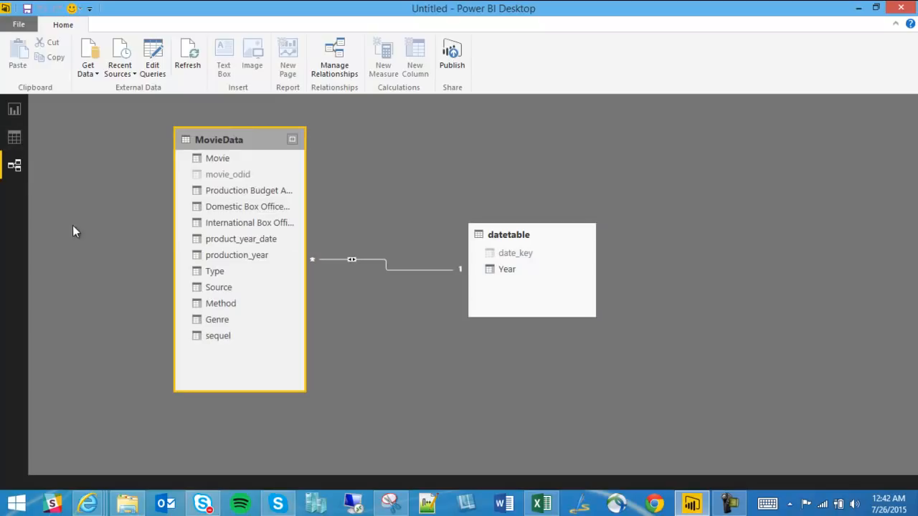
Rename the datetable table to Date in the data view's field list
left_click(14, 138)
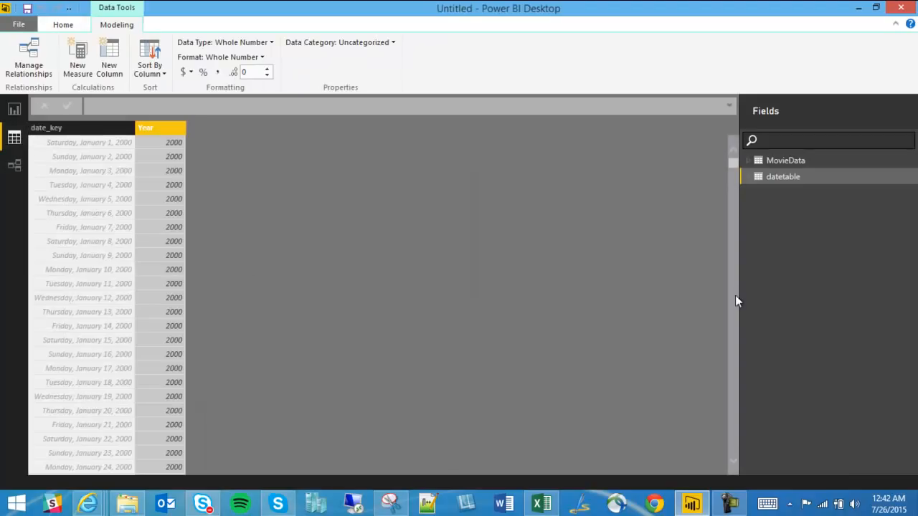
right_click(783, 176)
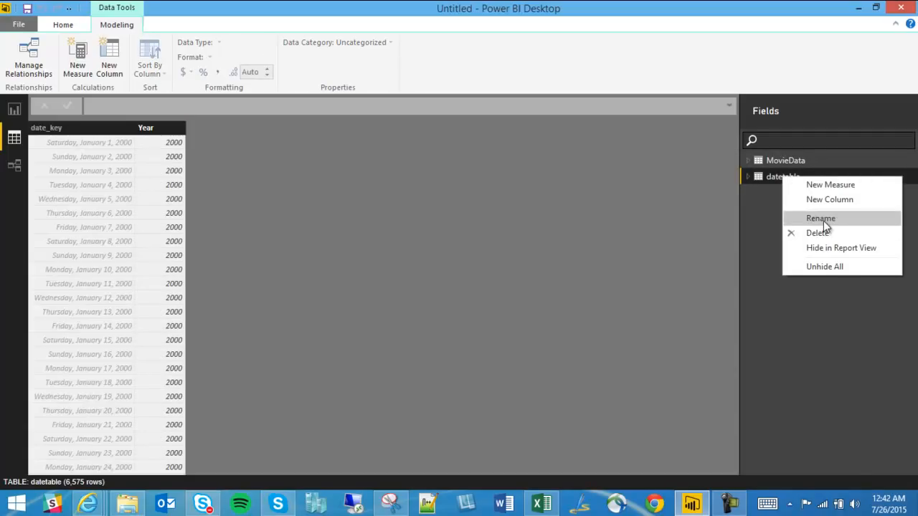
left_click(801, 218)
type("Date")
key("Return")
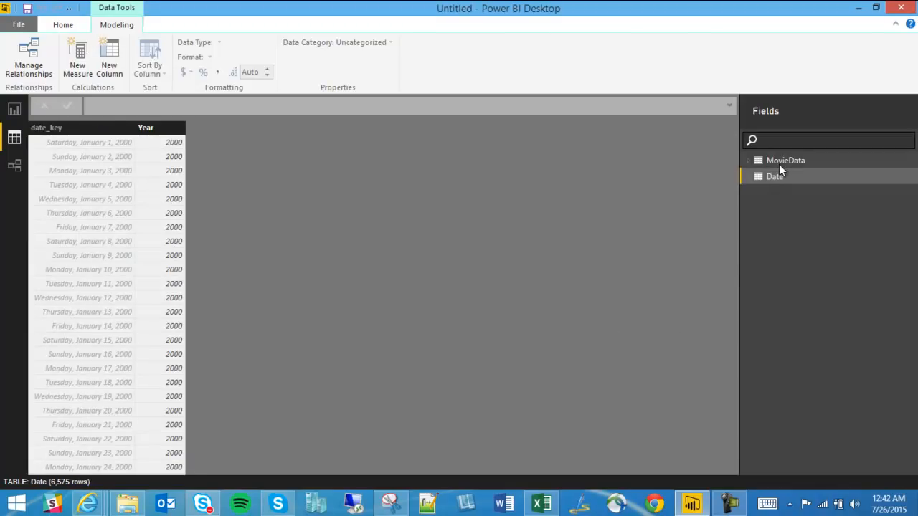
Start a new measure in the MovieData table, name it Total Box Office Sales and open its formula with a sum function
left_click(778, 162)
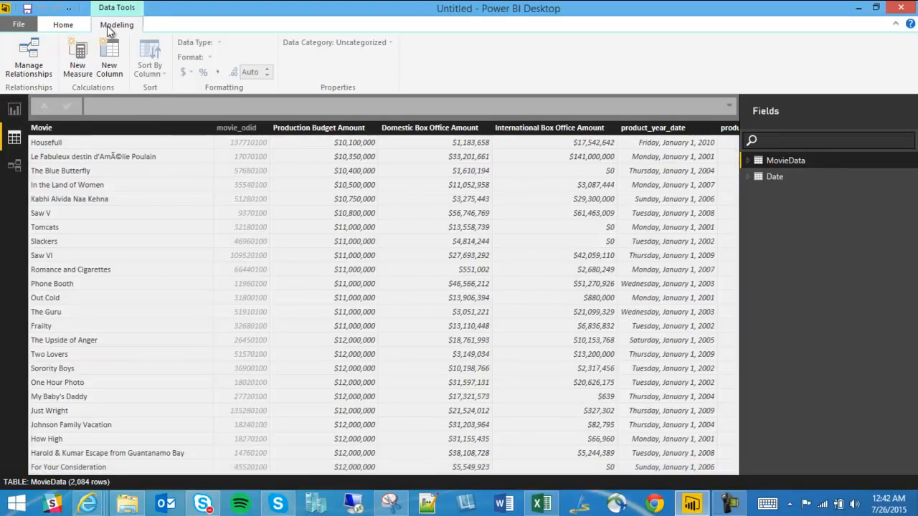
left_click(77, 63)
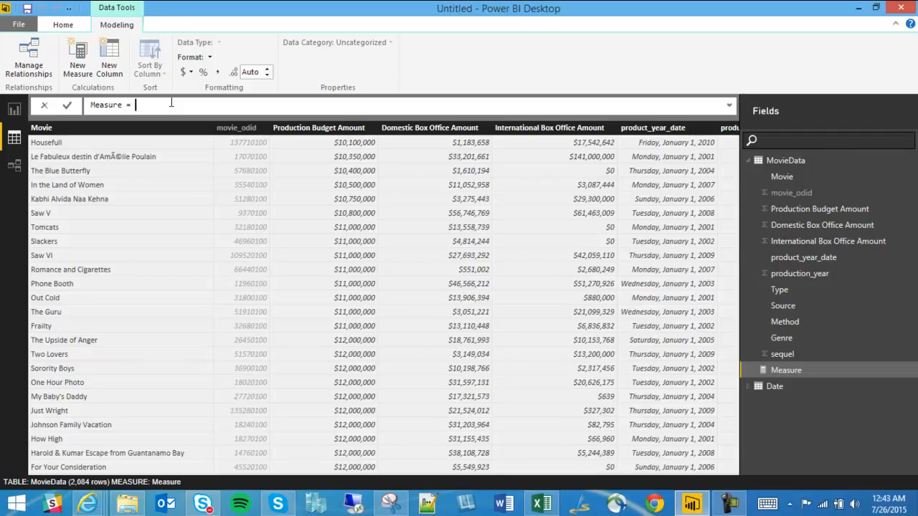
left_click_drag(170, 104, 6, 101)
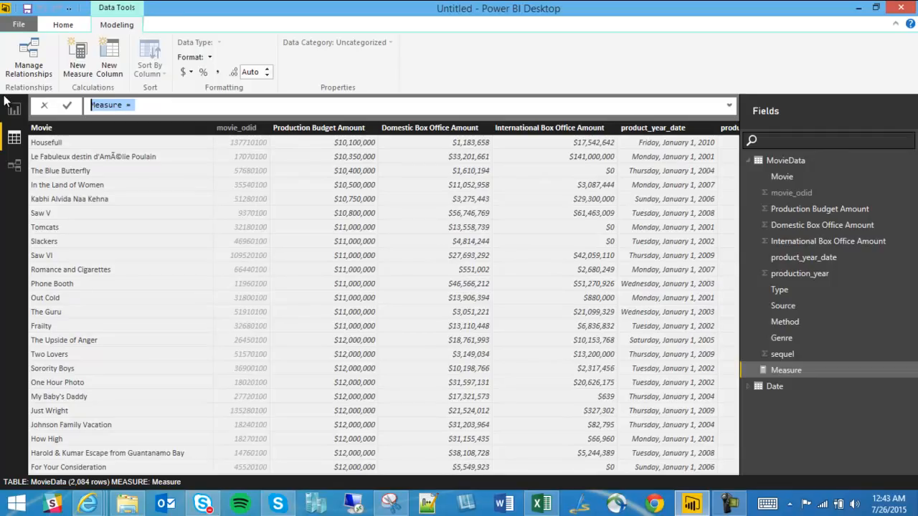
type("Total")
key("BackSpace")
key("BackSpace")
key("BackSpace")
key("BackSpace")
key("BackSpace")
type("Total ")
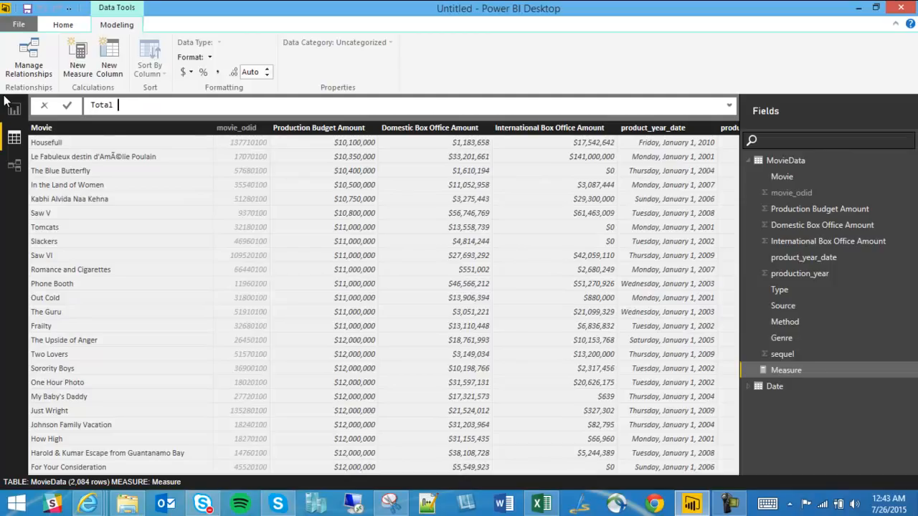
type("Box Office Sales=sum(")
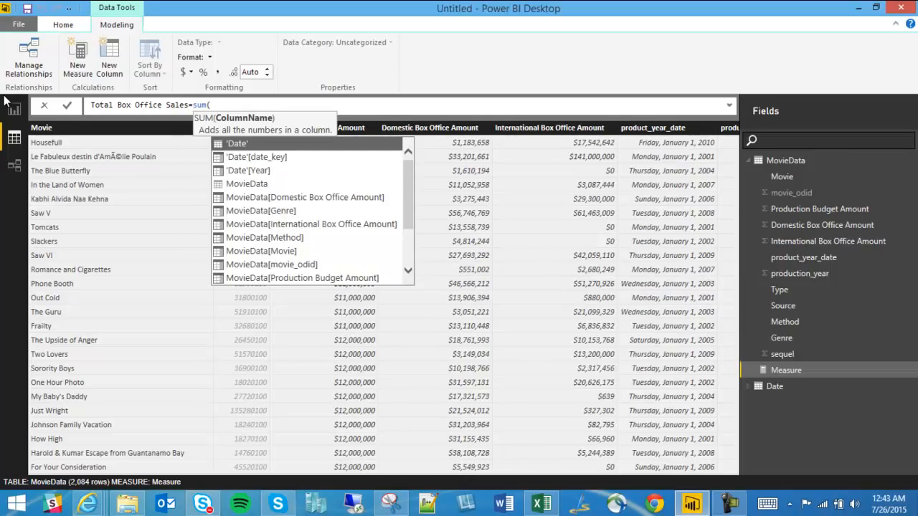
Define the measure as the sum of MovieData's Domestic Box Office Amount plus the sum of its International Box Office Amount, and commit it
type("'MovieData'")
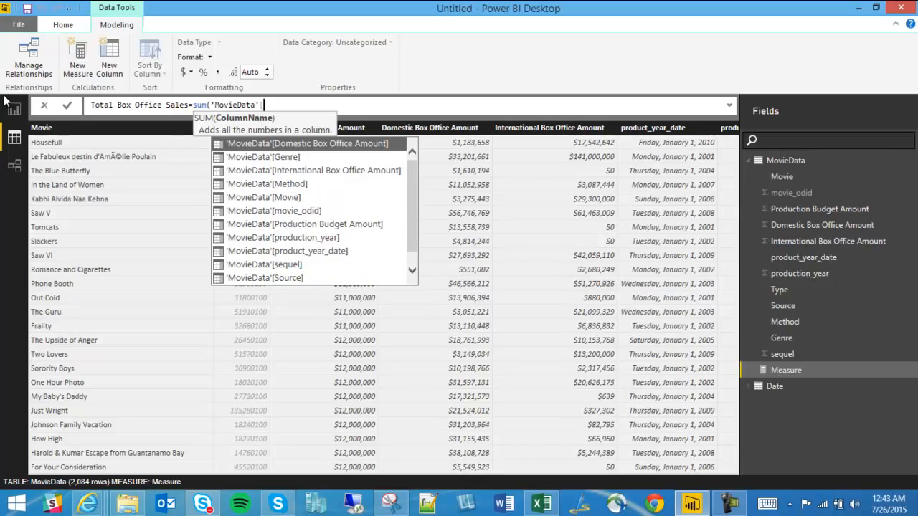
type("[Dome")
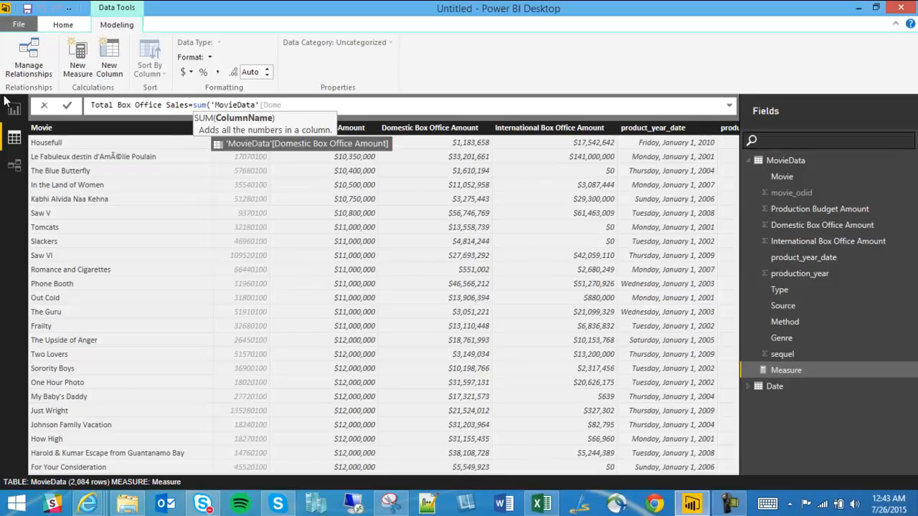
key("Tab")
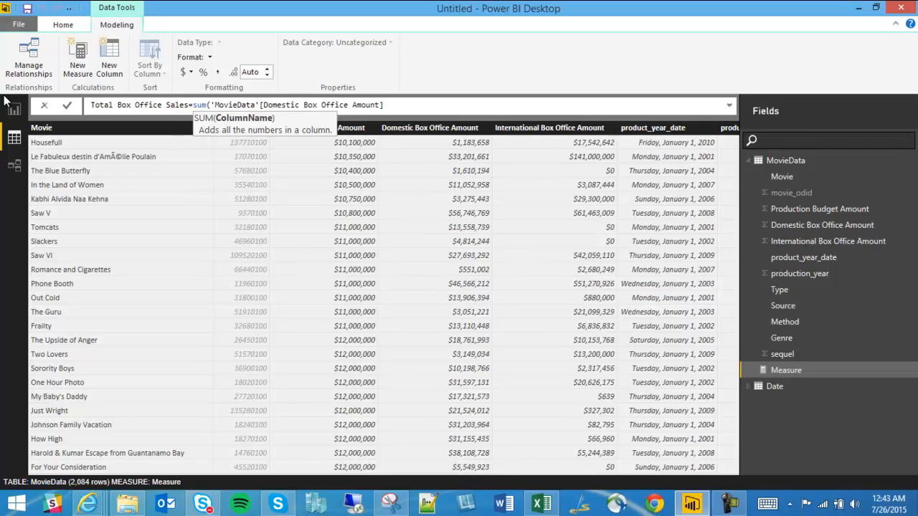
type(")")
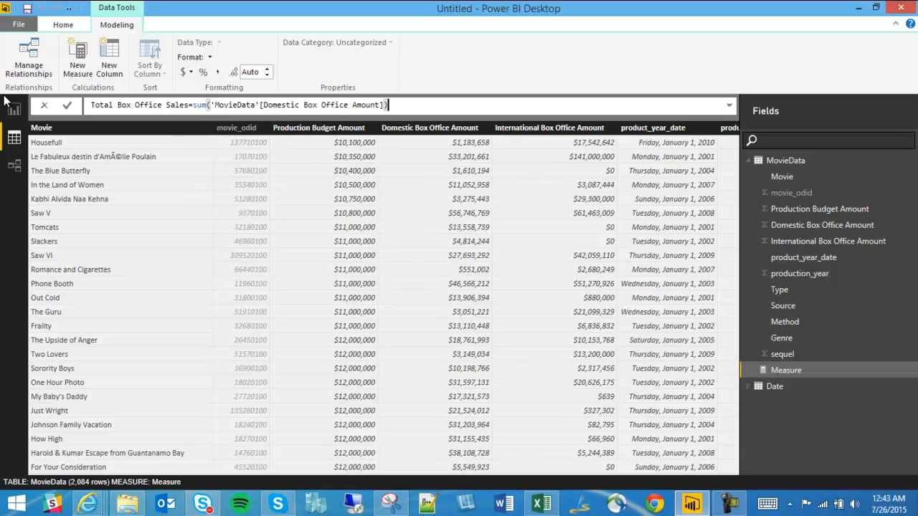
type(" + sum('movie")
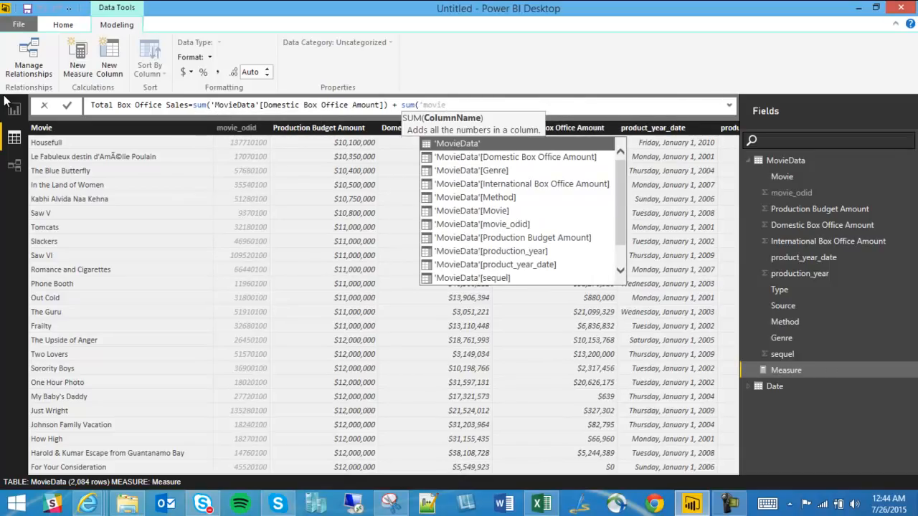
key("Tab")
type("[International Box Office Amount]")
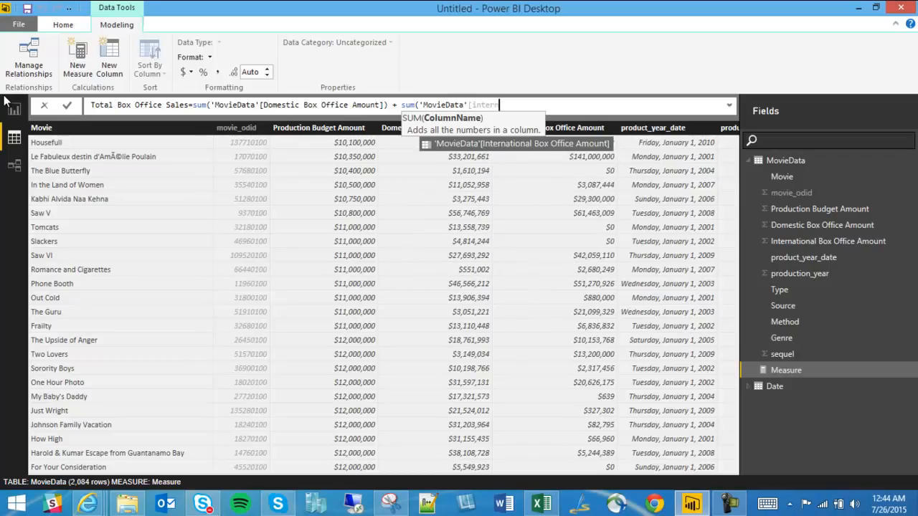
type(")")
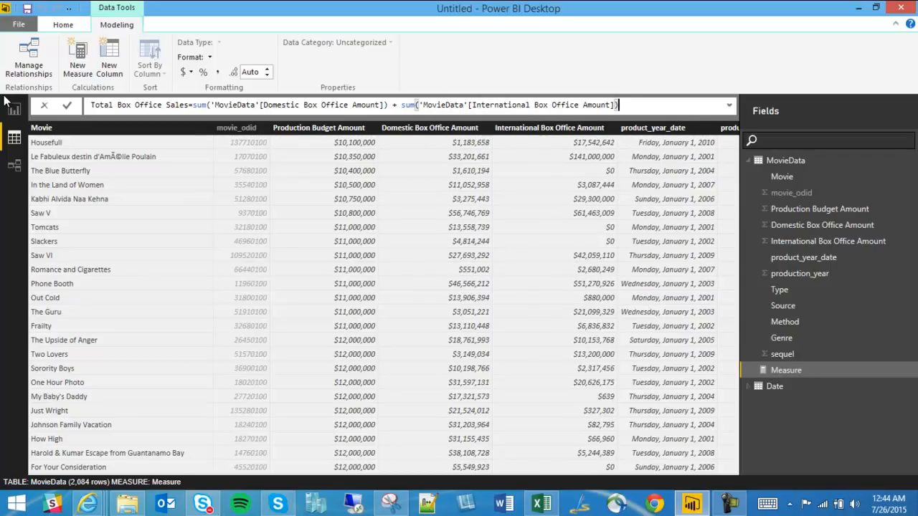
key("Return")
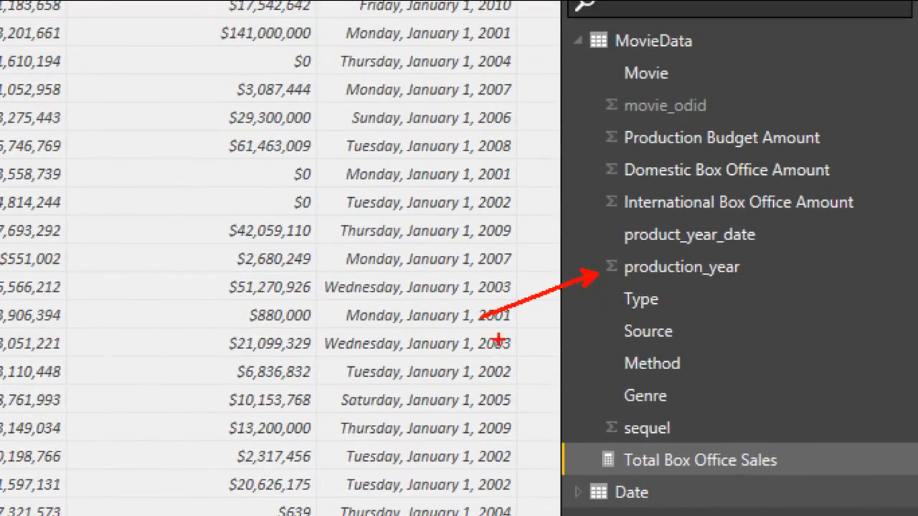
left_click_drag(596, 282, 753, 280)
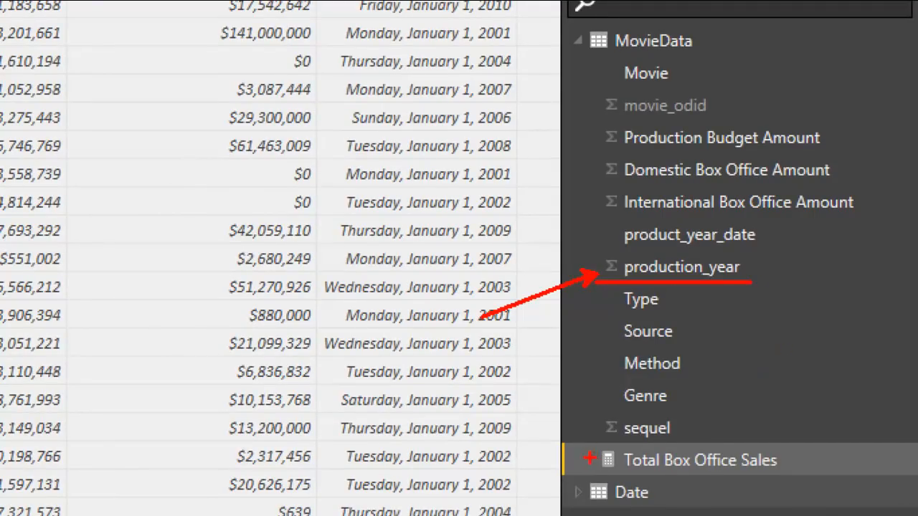
left_click_drag(595, 462, 458, 427)
mouse_move(594, 461)
left_mouse_down()
mouse_move(580, 444)
mouse_move(565, 470)
left_mouse_up()
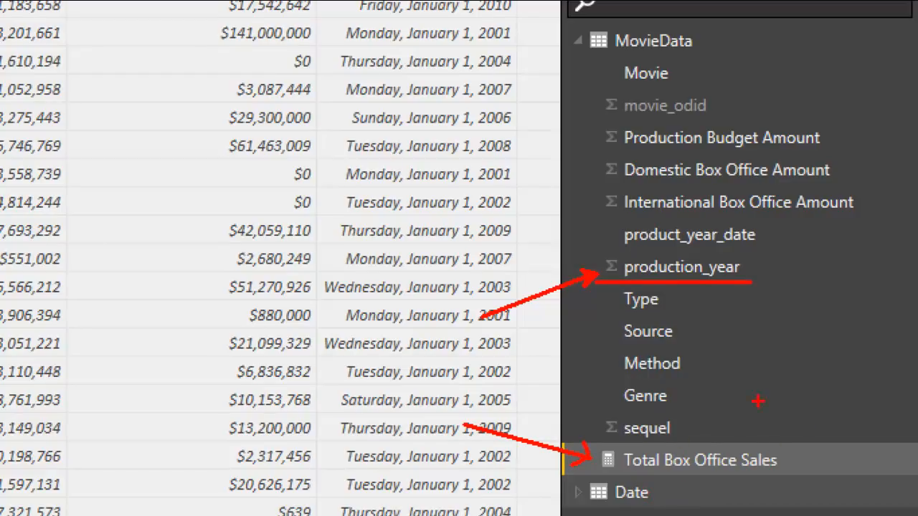
left_click_drag(758, 272, 901, 330)
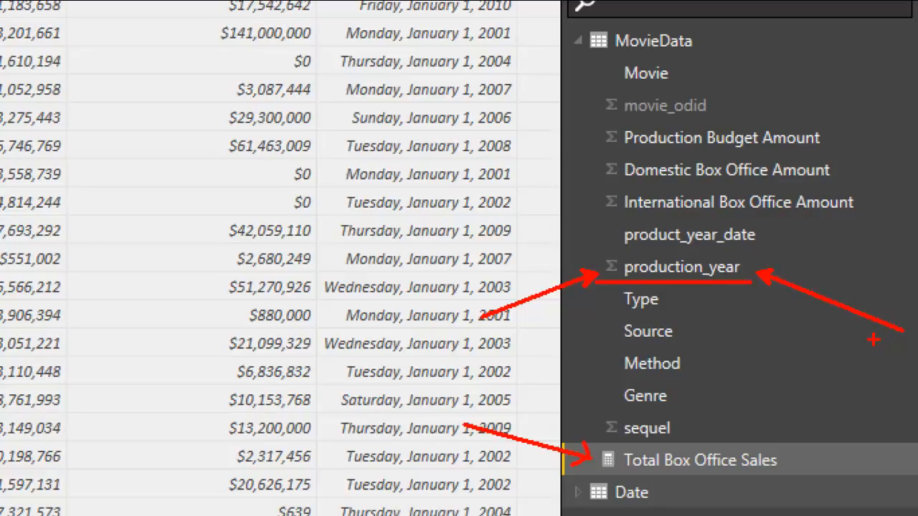
mouse_move(587, 444)
left_mouse_down()
mouse_move(679, 474)
mouse_move(848, 476)
left_mouse_up()
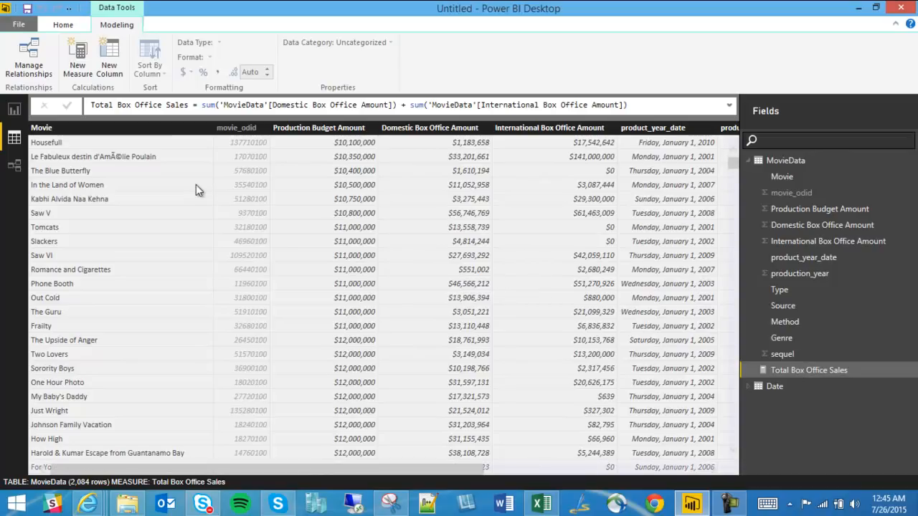
Format the Total Box Office Sales measure as Currency General
left_click(776, 337)
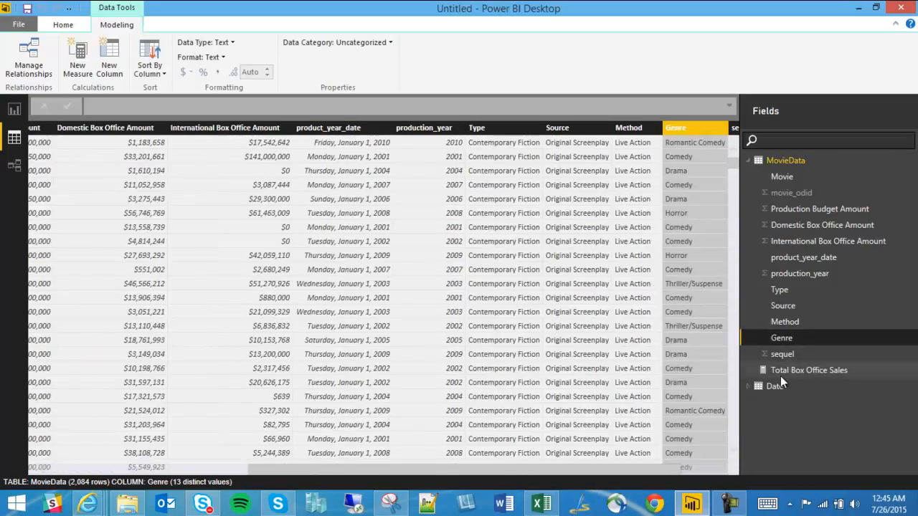
left_click(790, 370)
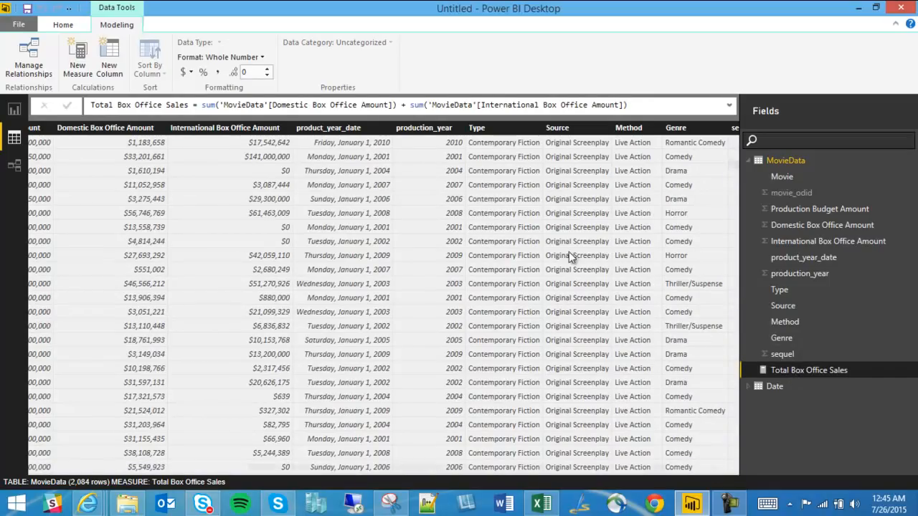
left_click(185, 73)
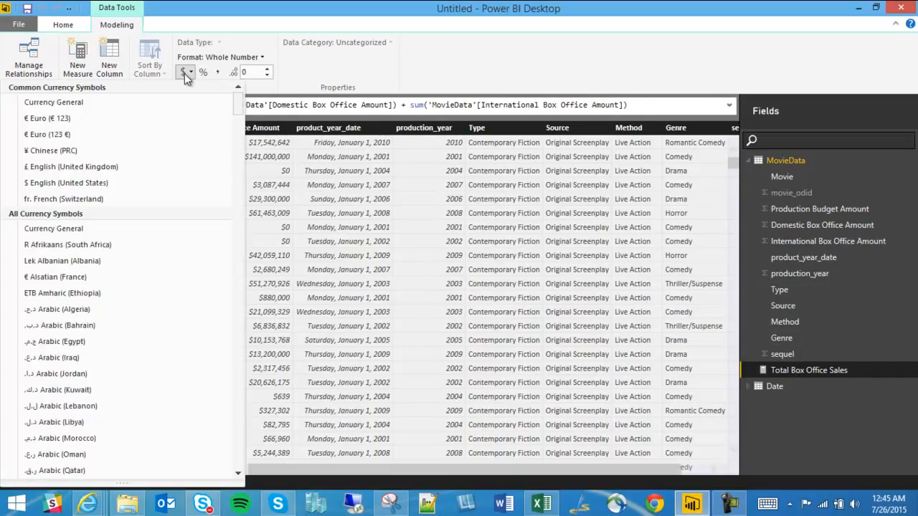
left_click(152, 102)
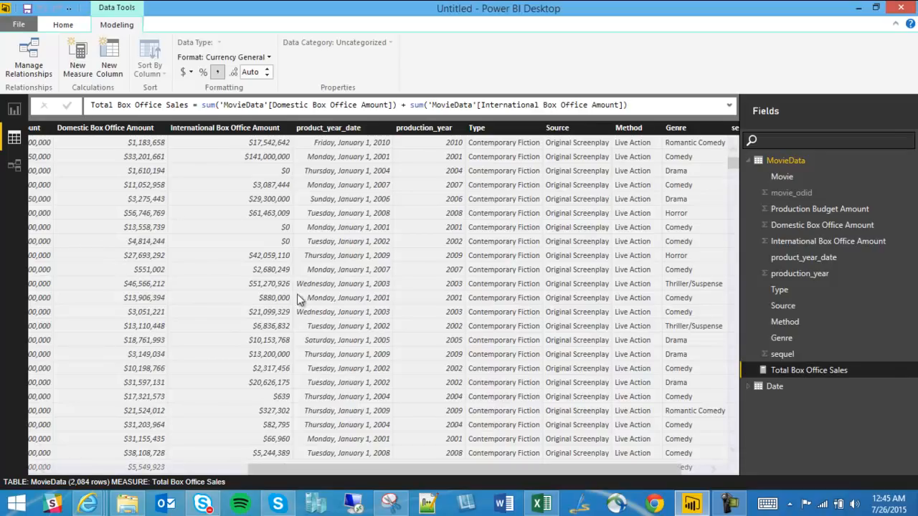
Start another new measure in MovieData and name it PY Total Box Office Sales
left_click(77, 52)
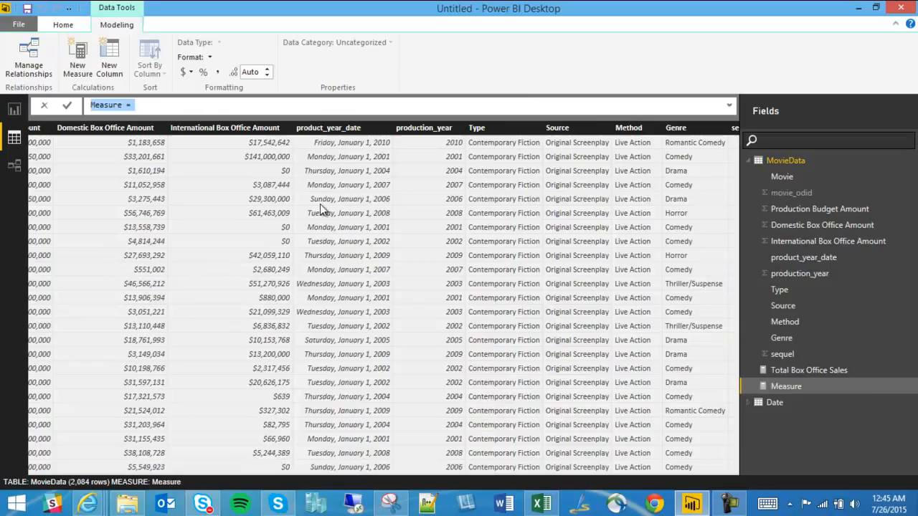
type("PY total")
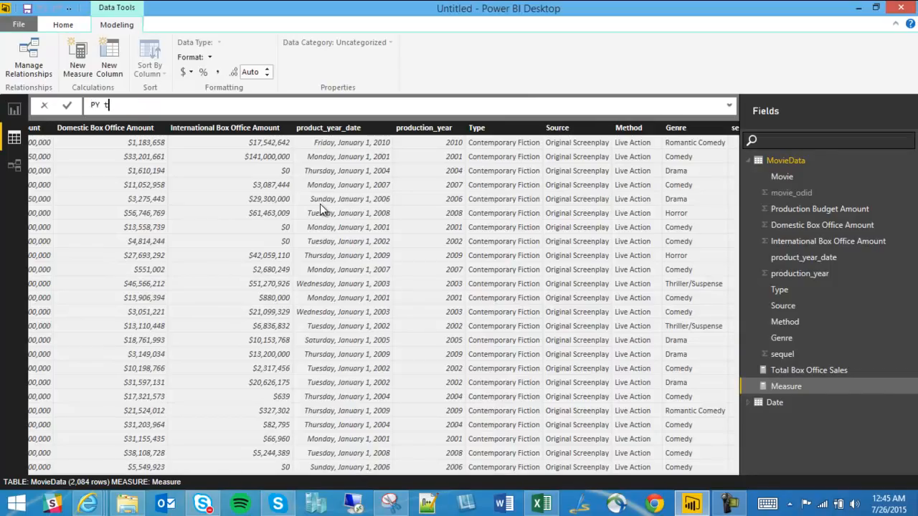
key("BackSpace")
key("BackSpace")
key("BackSpace")
key("BackSpace")
key("BackSpace")
type("Total Box Office Sales =")
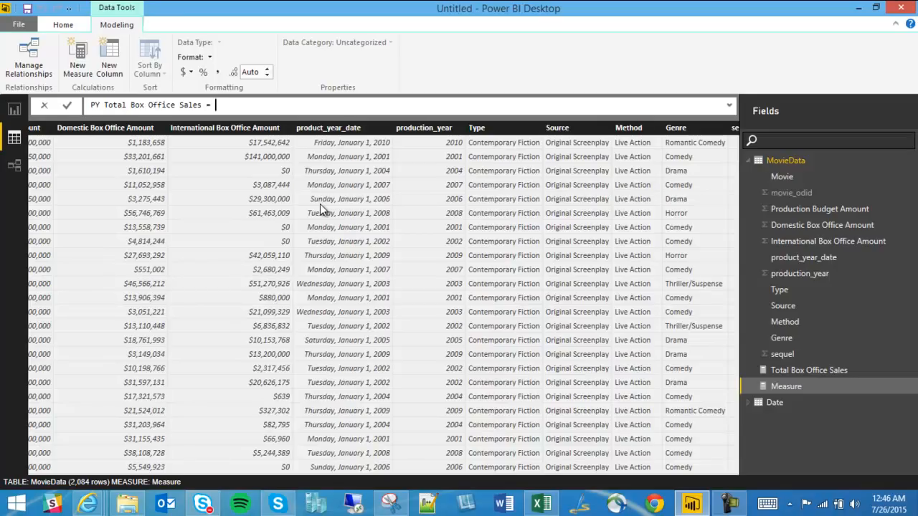
Define the prior-year measure as [Total Box Office Sales](DATEADD('Date'[date_key],-1,YEAR)) and commit it
type("[Tot")
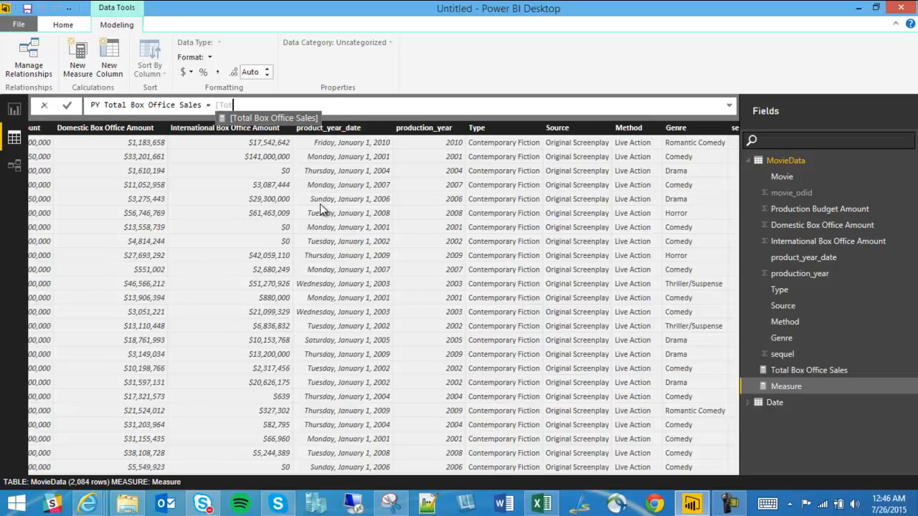
key("Tab")
type("(")
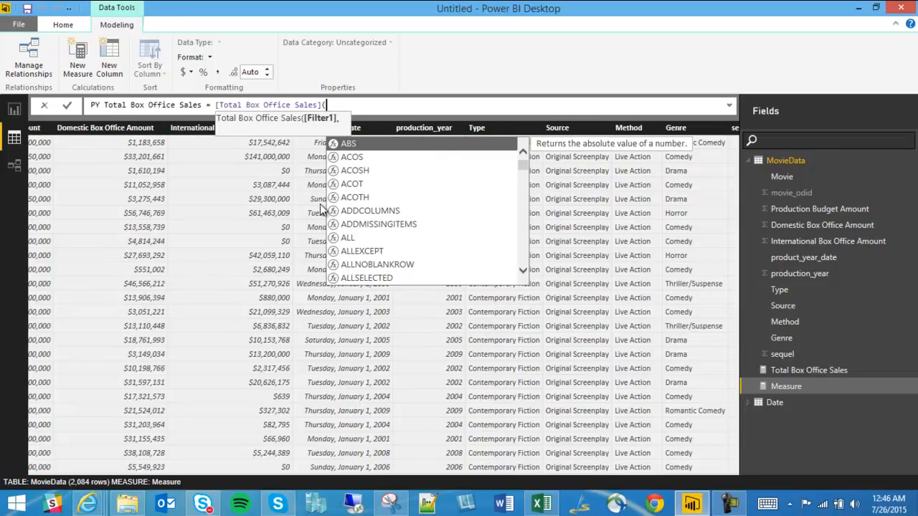
type("Dateadd(")
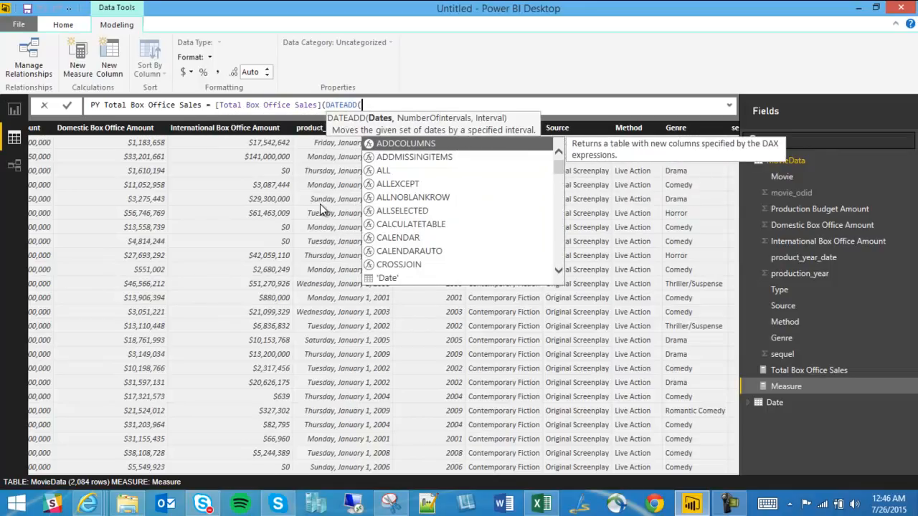
type("'Date")
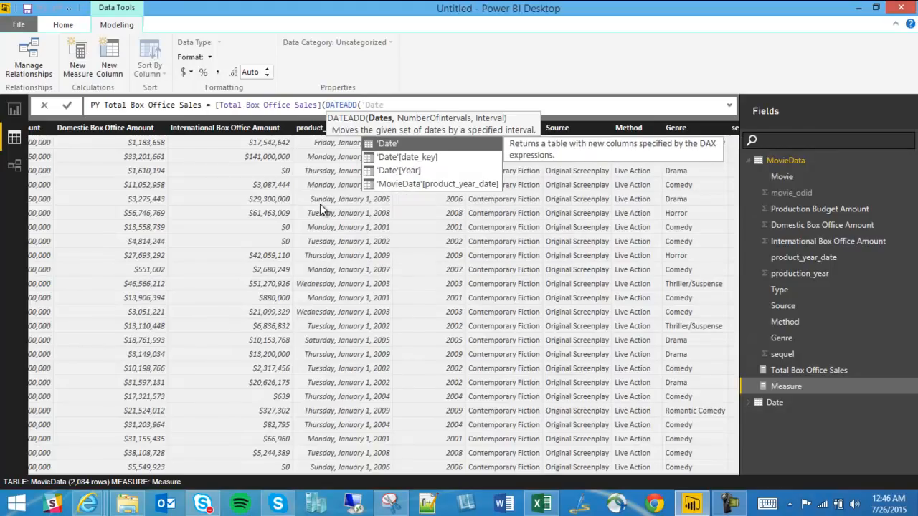
type("'[")
key("Tab")
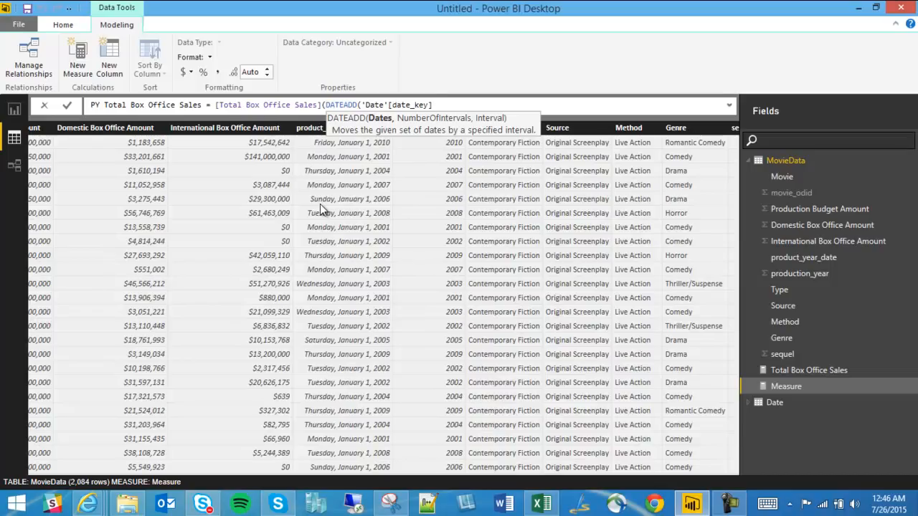
type(",")
type("-1,YEAR")
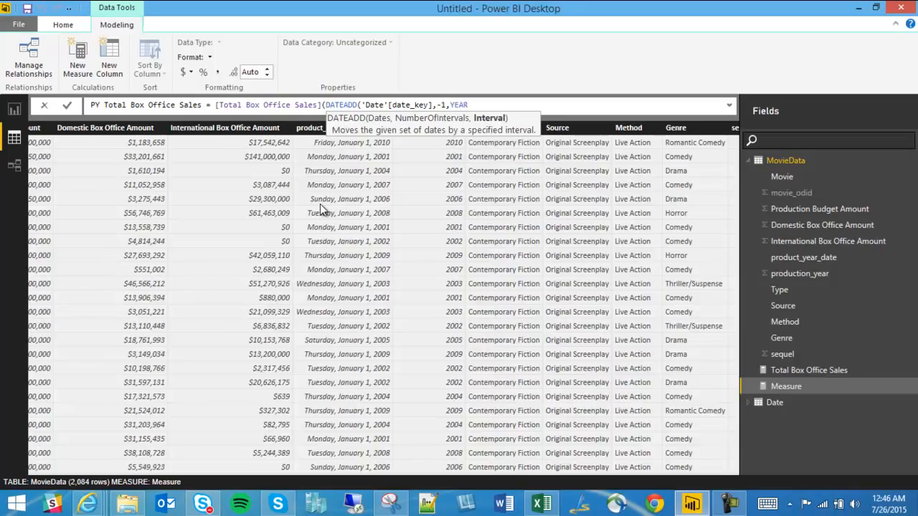
type(")")
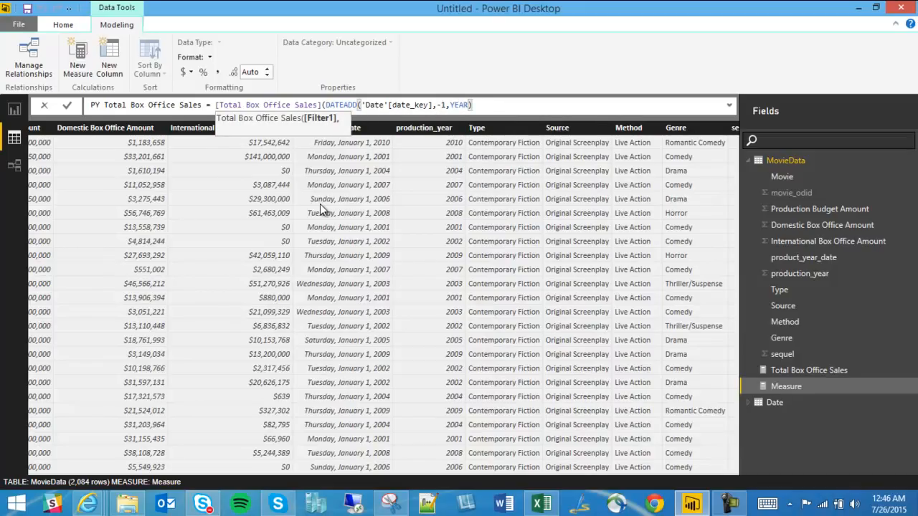
type(")")
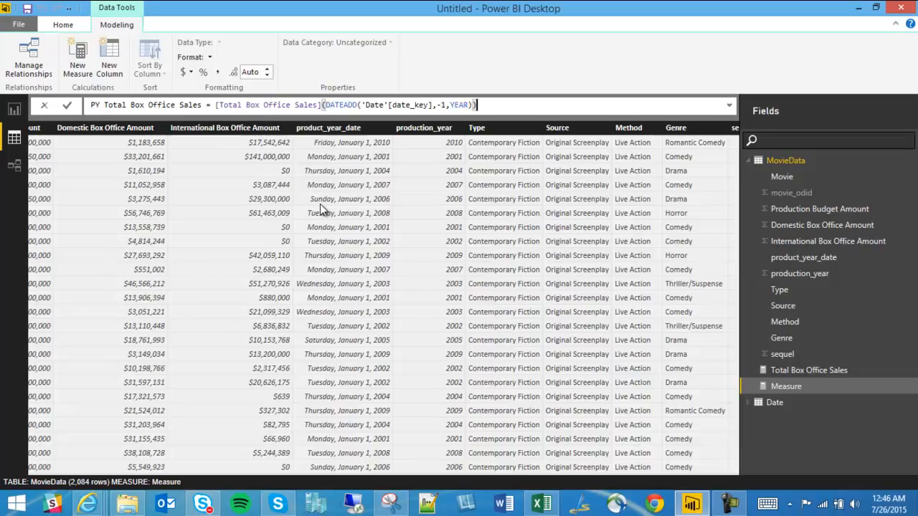
key("BackSpace")
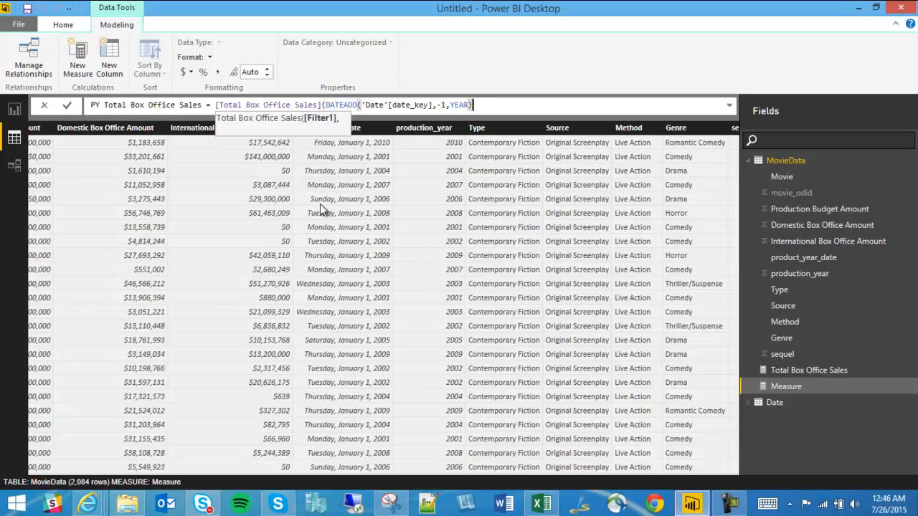
type(")")
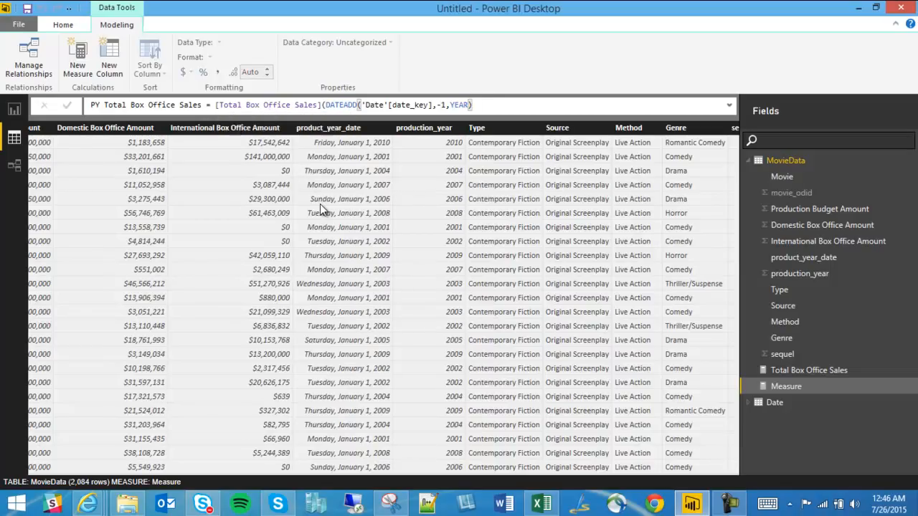
key("Return")
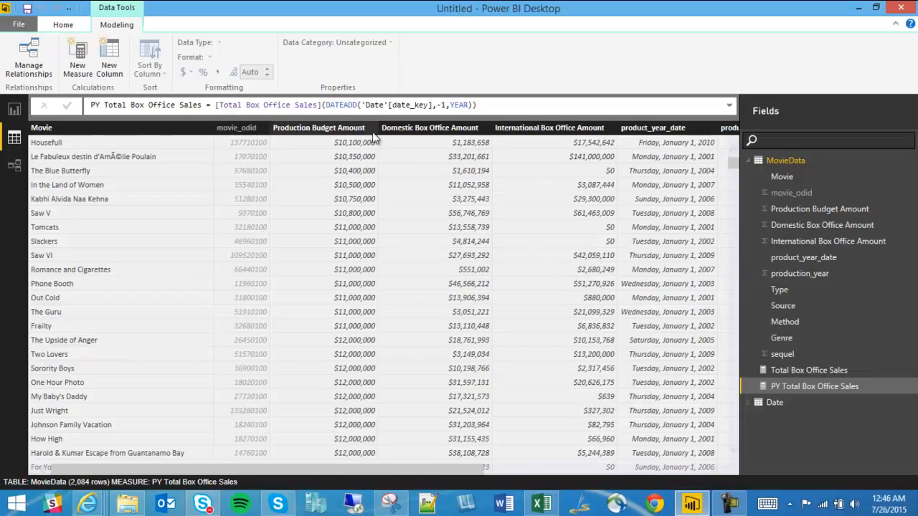
left_click(486, 105)
type(")")
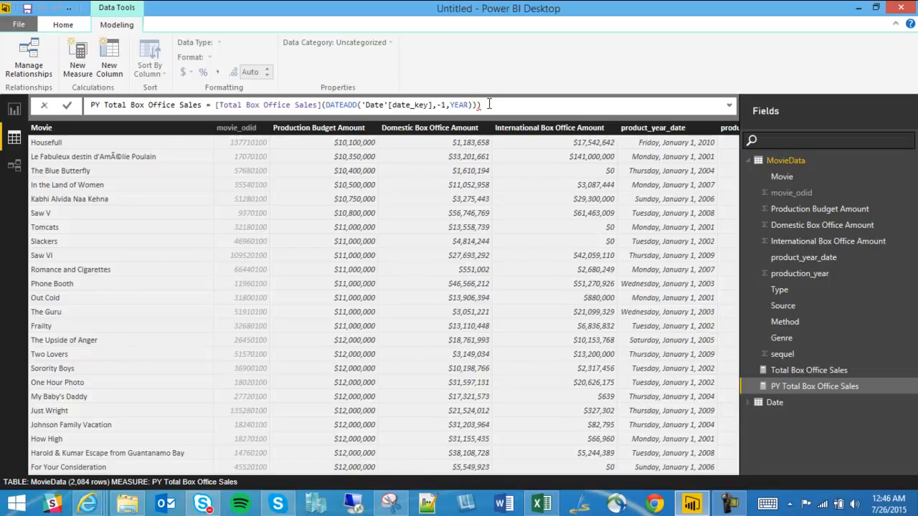
key("BackSpace")
left_click_drag(216, 104, 477, 105)
left_click(321, 105)
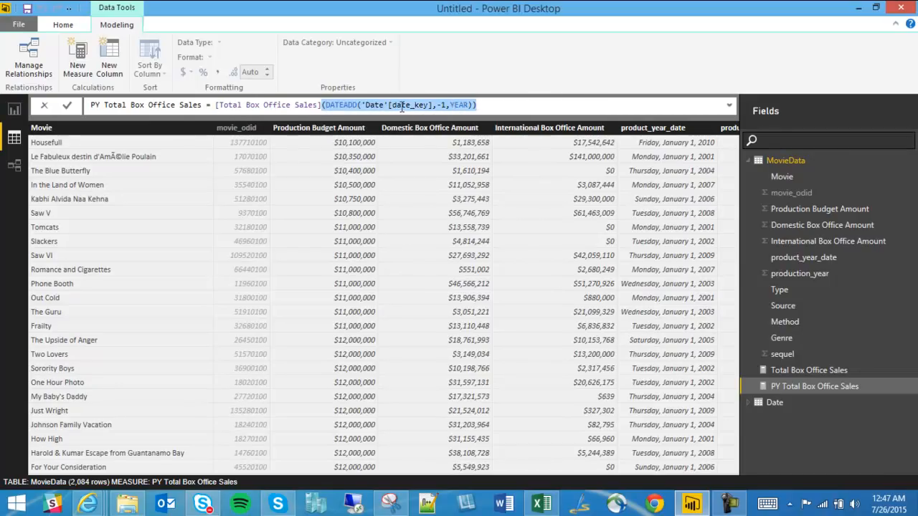
left_click(494, 106)
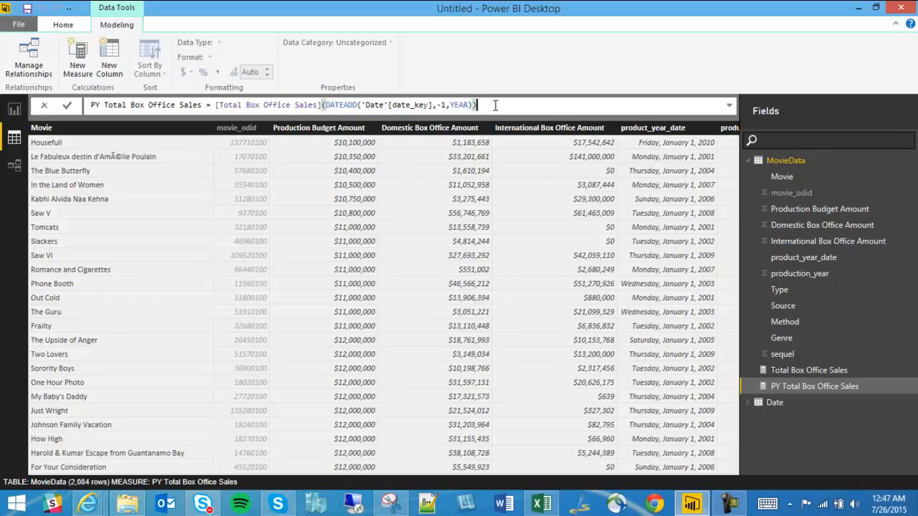
Format the PY Total Box Office Sales measure as Currency General
left_click(788, 371)
left_click(783, 387)
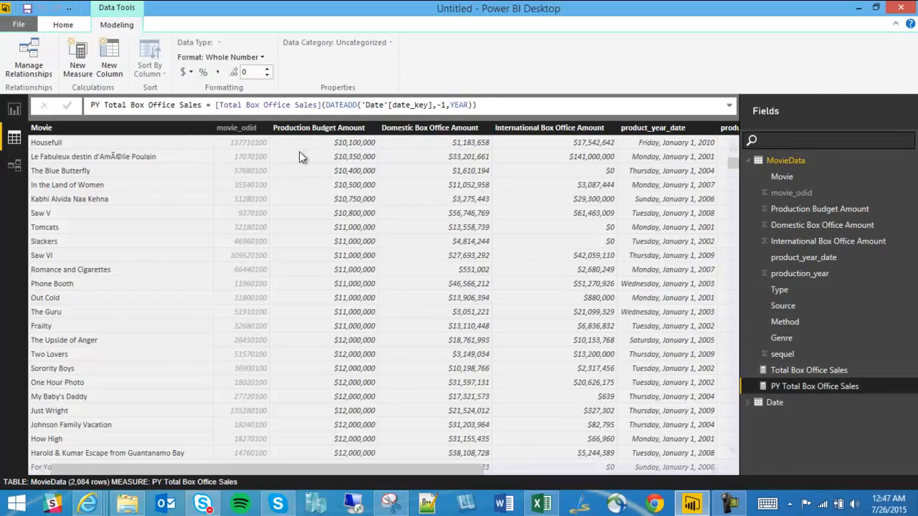
left_click(183, 71)
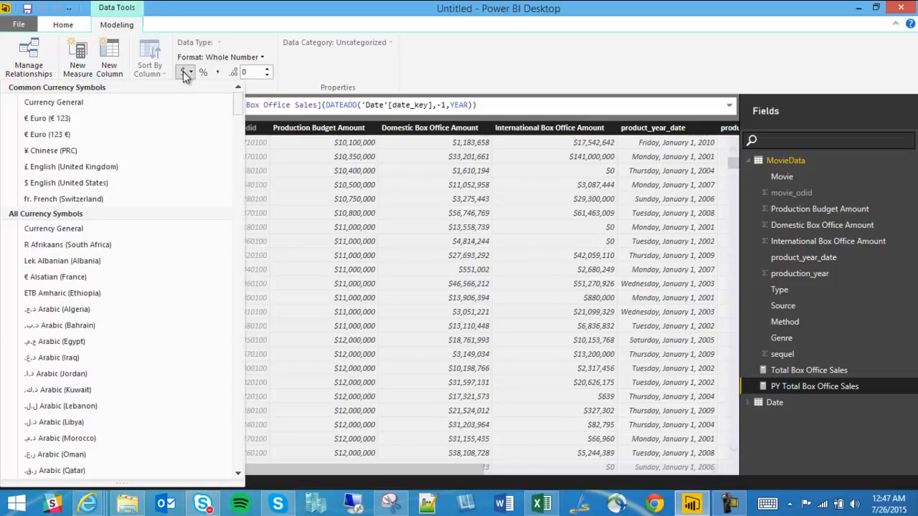
left_click(103, 104)
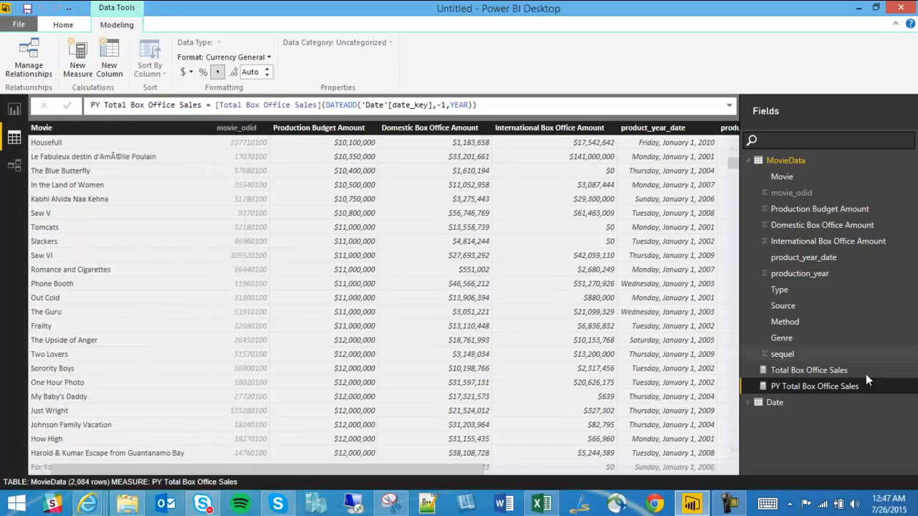
Create a new measure in MovieData named Total Box Office Sales Growth and reference [PY Total Box Office Sales] in its formula
left_click(74, 53)
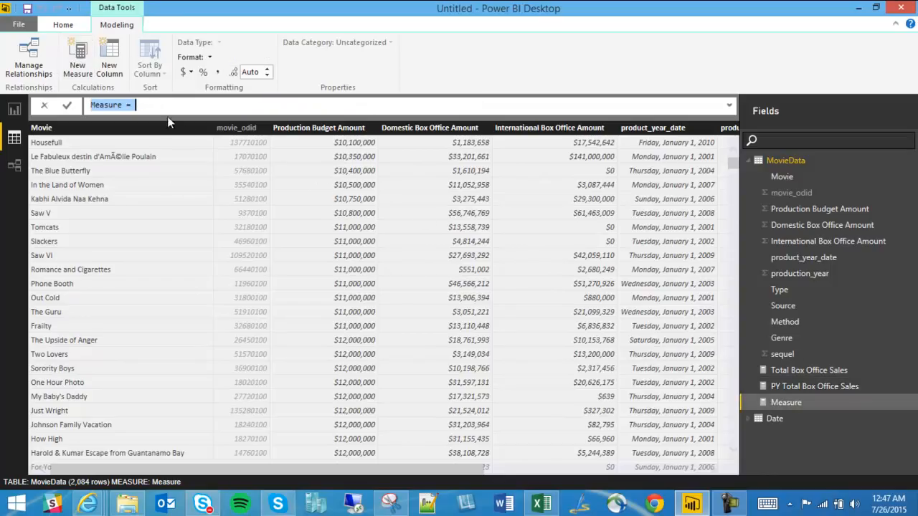
type("[")
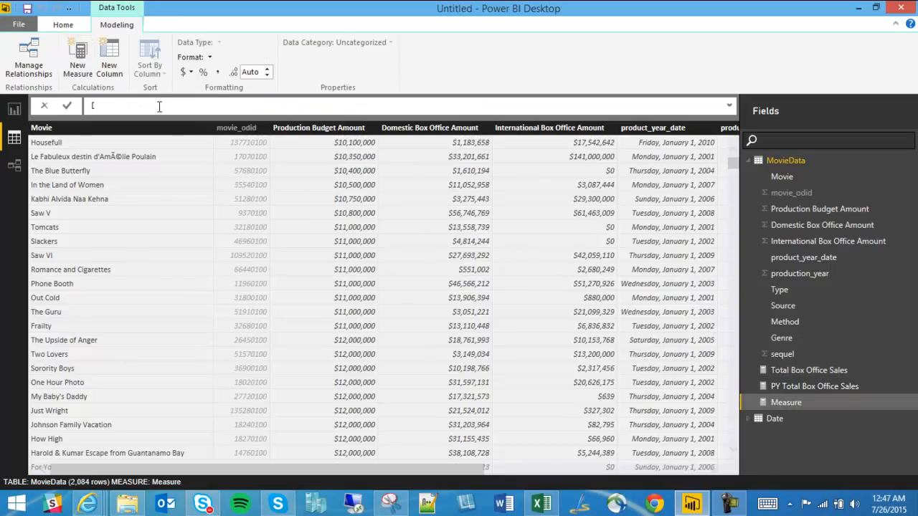
key("BackSpace")
type("Tot")
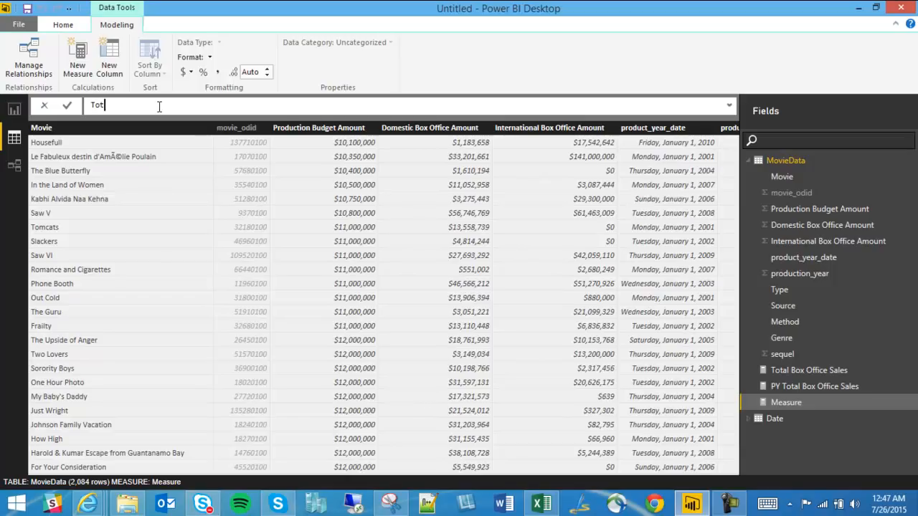
type("al Box Office Sales Growth=[py")
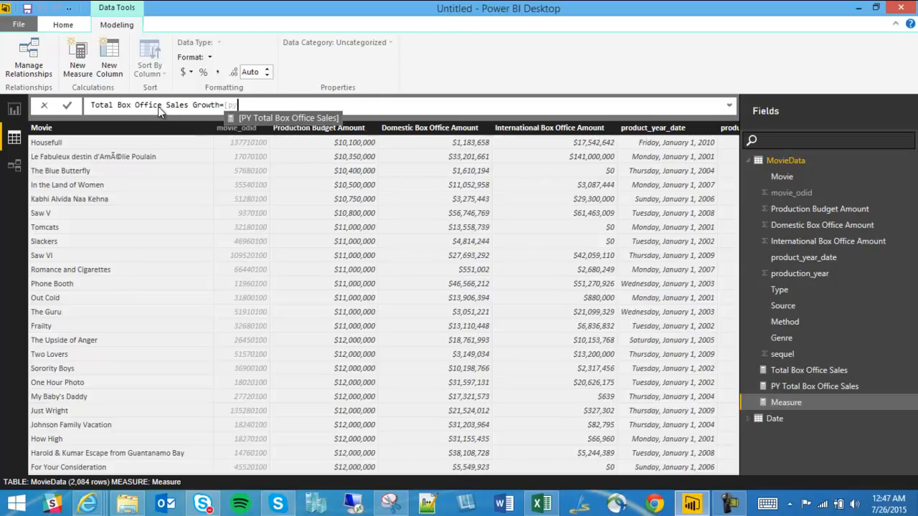
key("Tab")
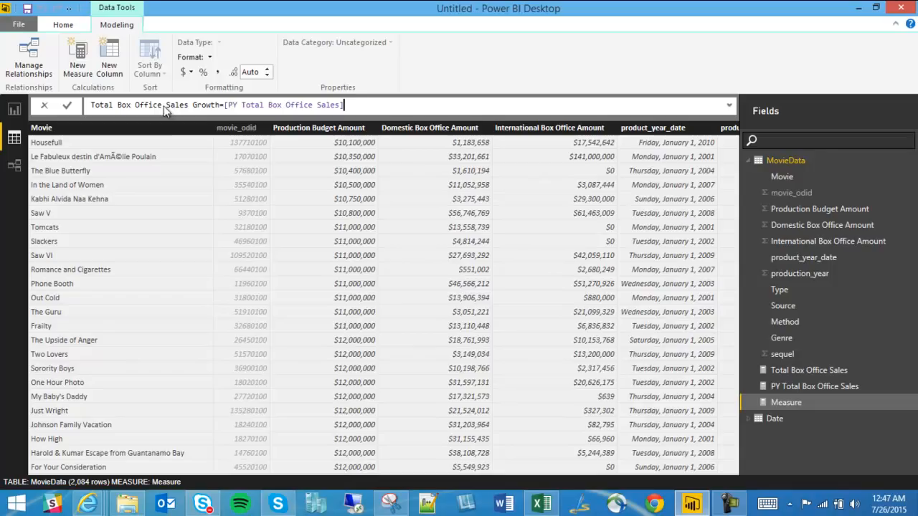
Complete the growth formula as [Total Box Office Sales]-[PY Total Box Office Sales] and commit it
left_click(225, 105)
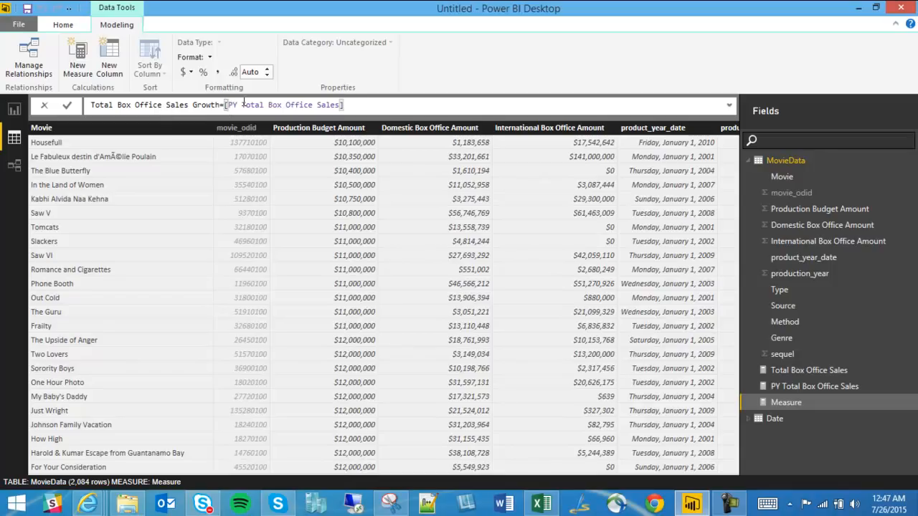
type("t")
key("BackSpace")
type("[t")
key("Tab")
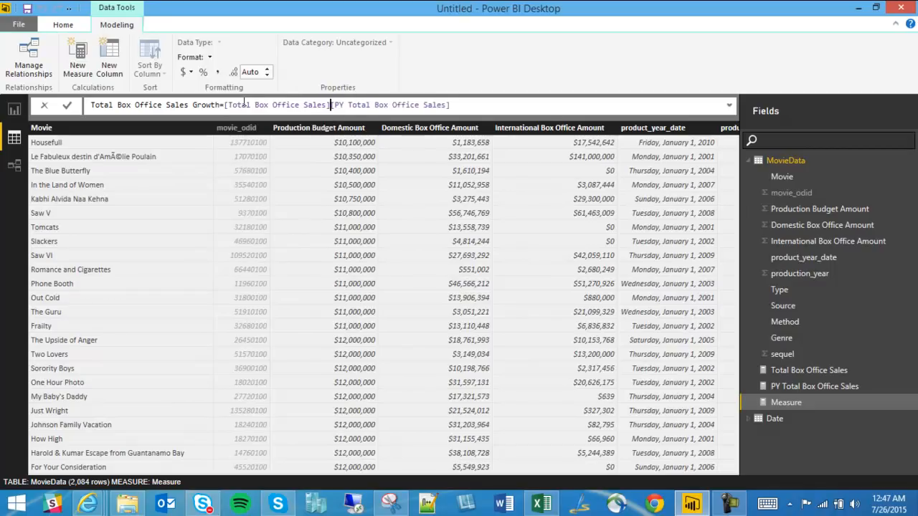
type("-")
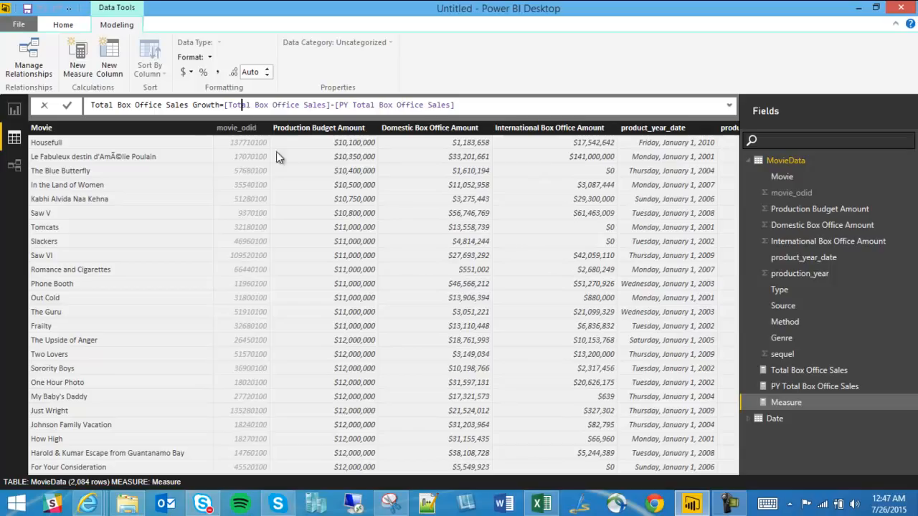
key("Return")
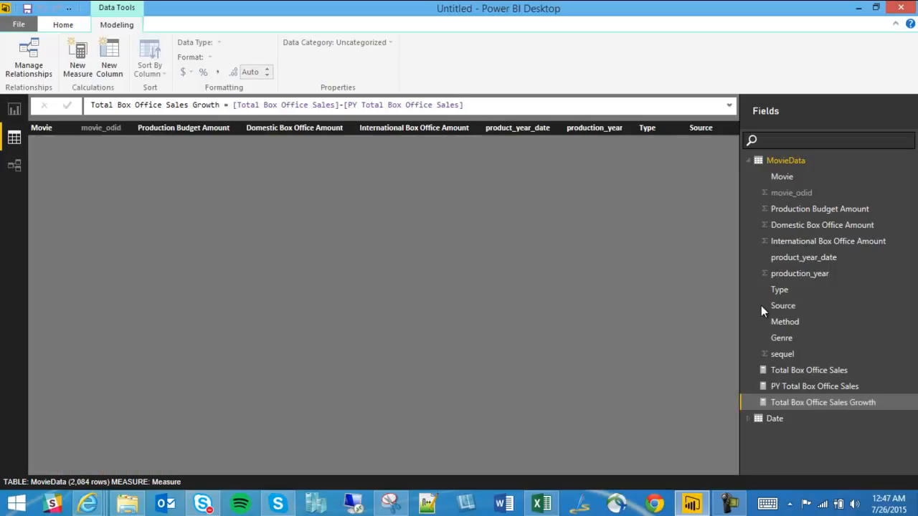
Format the Total Box Office Sales Growth measure as Currency General
left_click(810, 387)
left_click(799, 403)
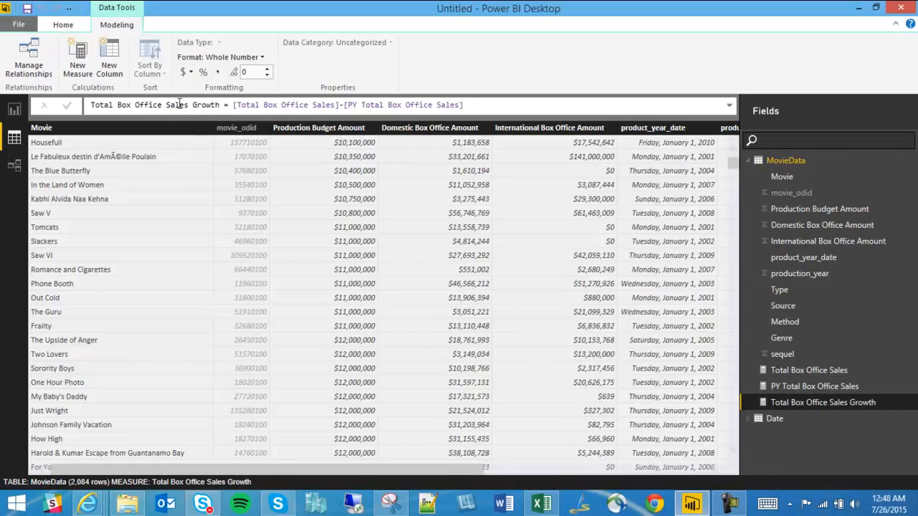
left_click(188, 72)
left_click(149, 103)
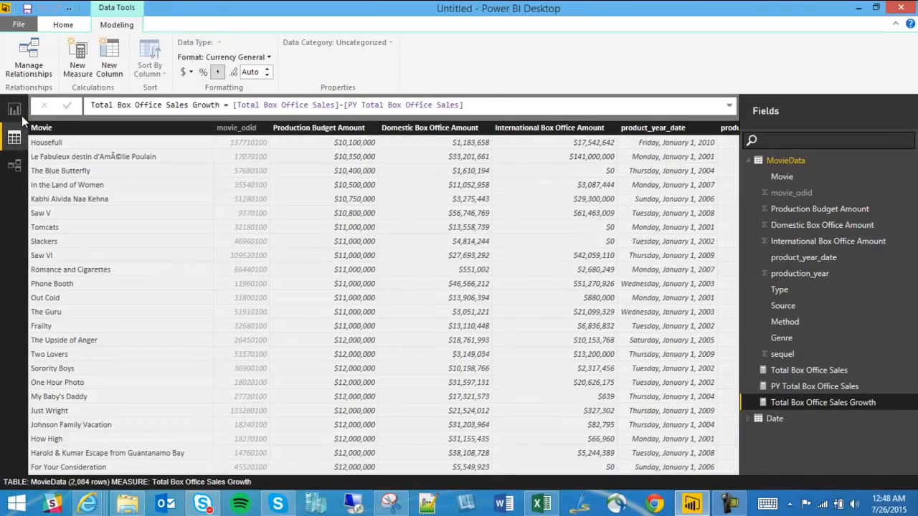
Switch to the report view, add an empty line and clustered column chart, and widen the panes so full field names fit
left_click(20, 114)
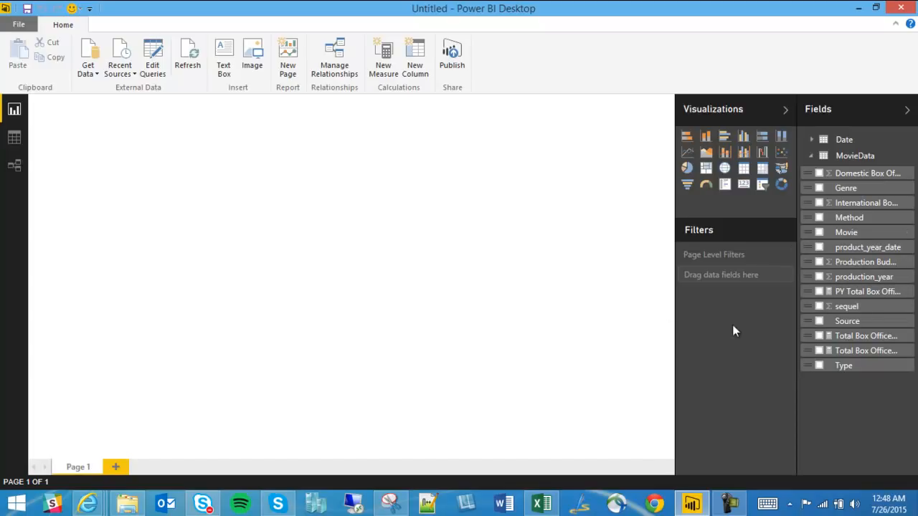
left_click_drag(675, 266, 624, 272)
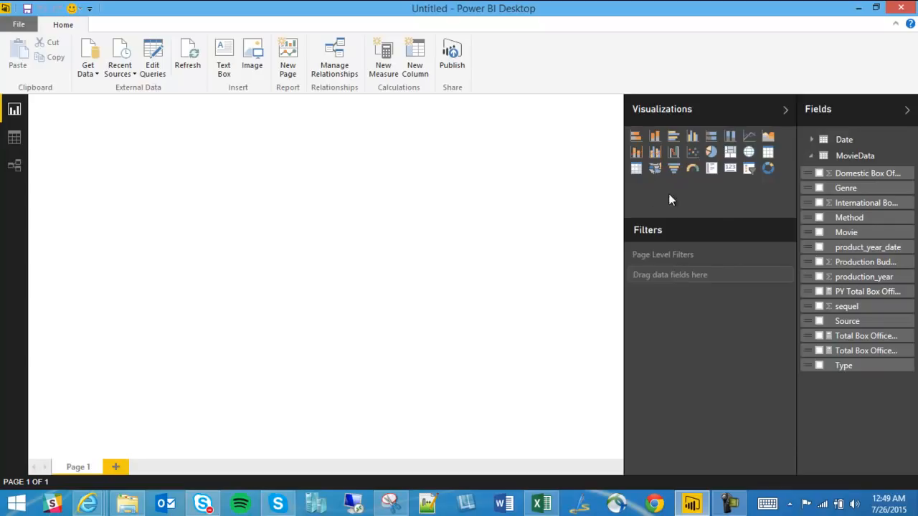
left_click(656, 154)
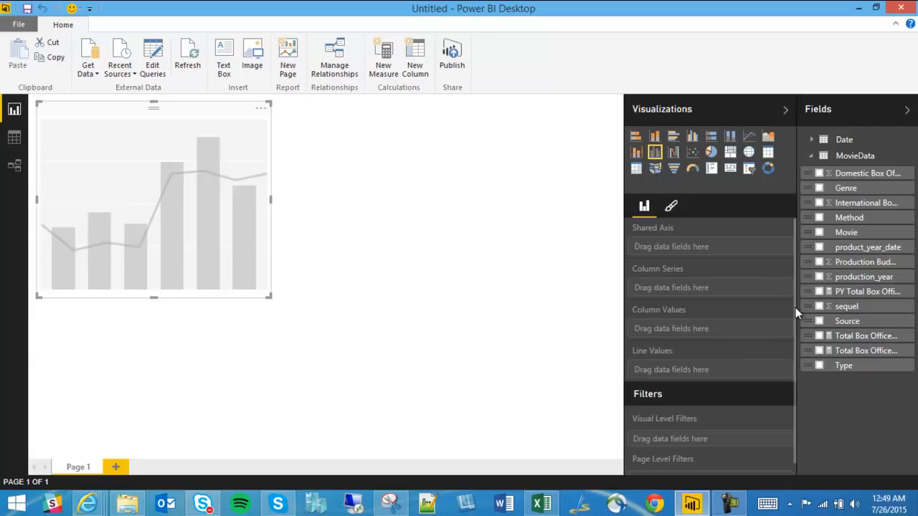
left_click_drag(796, 308, 735, 307)
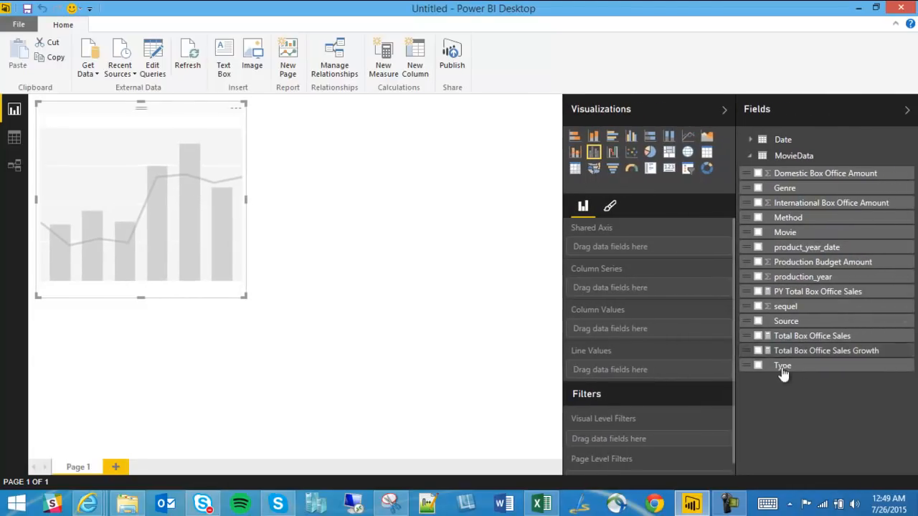
Plot Total Box Office Sales and Total Box Office Sales Growth as column values, with the Date table's Year on the shared axis
left_click(758, 335)
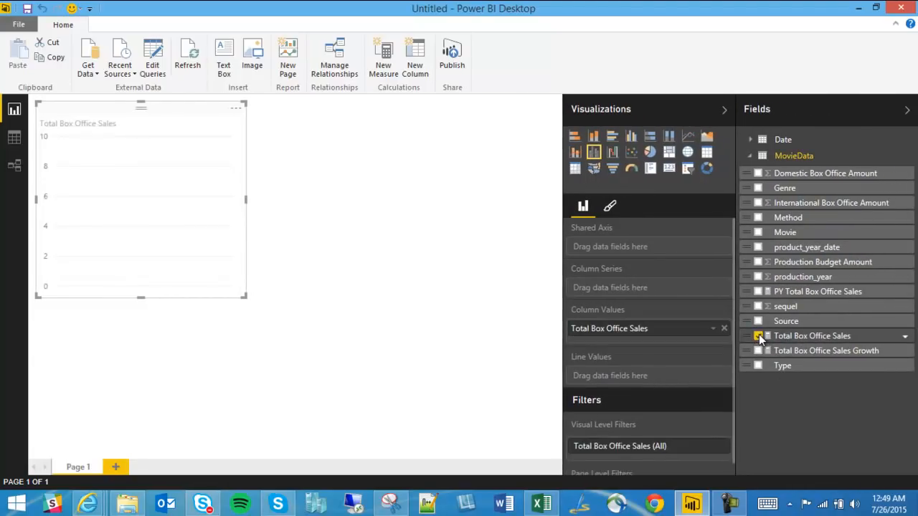
mouse_move(144, 186)
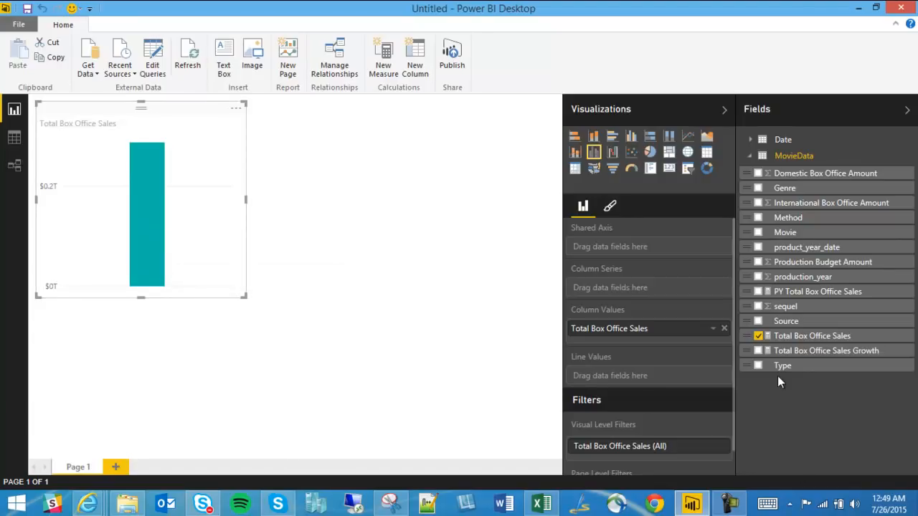
left_click(759, 351)
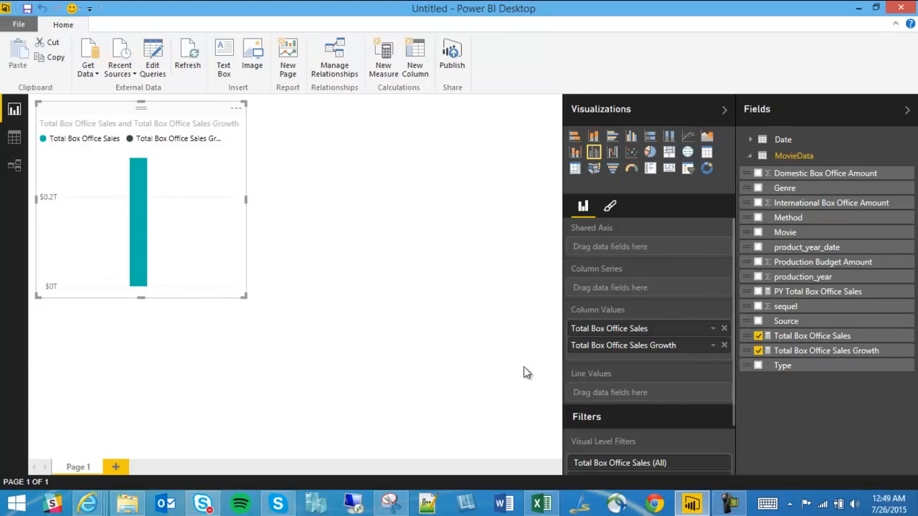
left_click(751, 142)
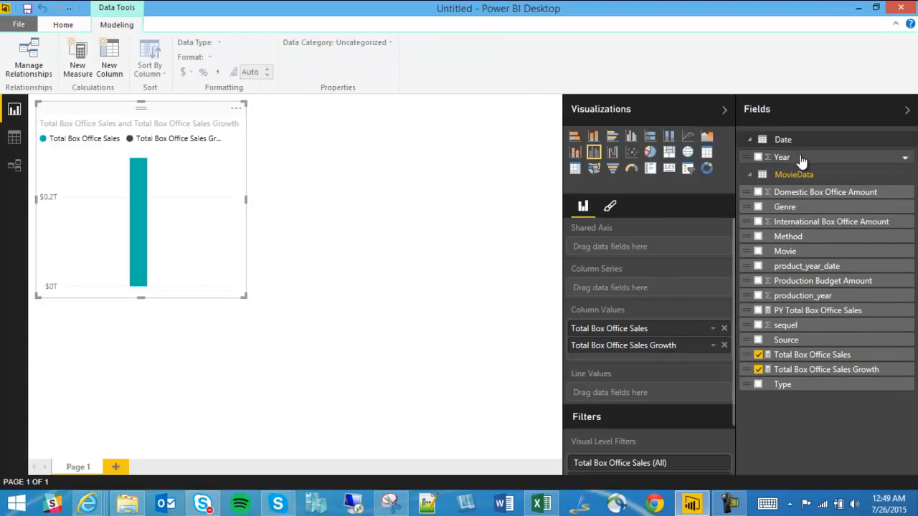
left_click_drag(801, 156, 632, 245)
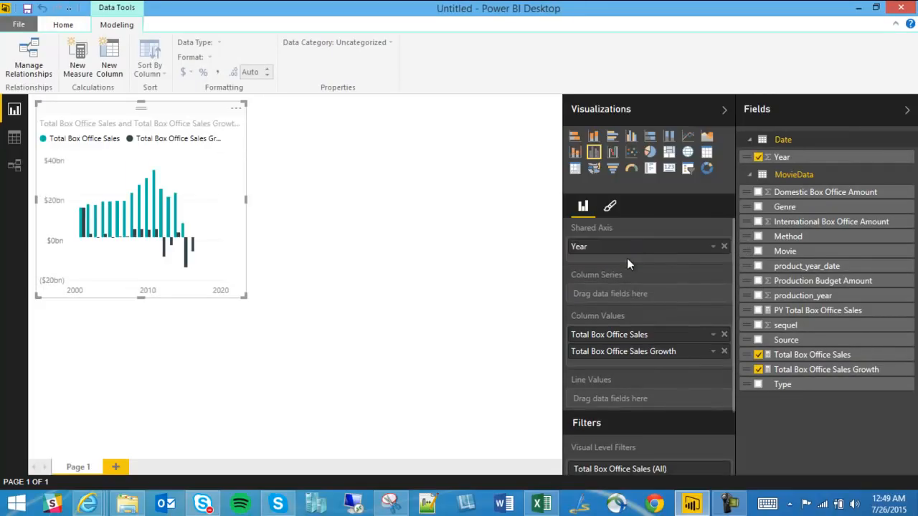
Widen the chart to roughly twice its width and move Total Box Office Sales Growth from the column values to the line values
left_click_drag(243, 199, 446, 218)
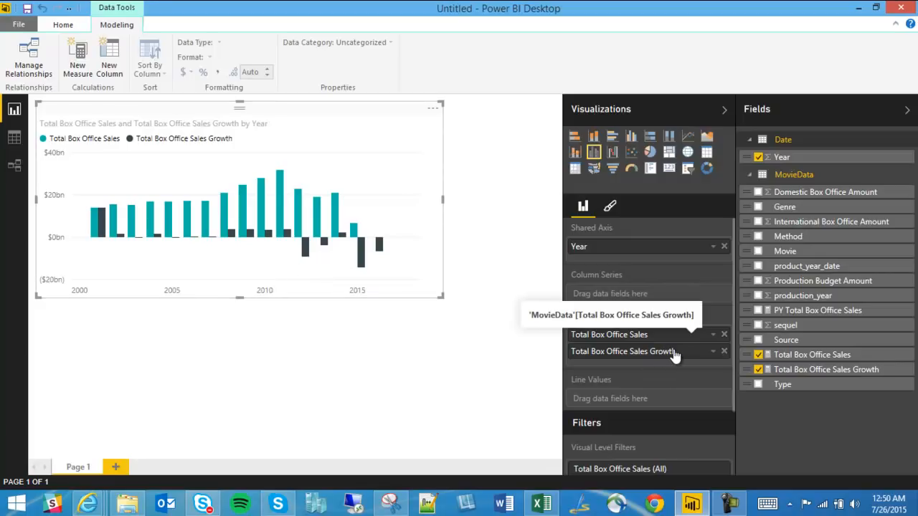
left_click_drag(674, 358, 673, 402)
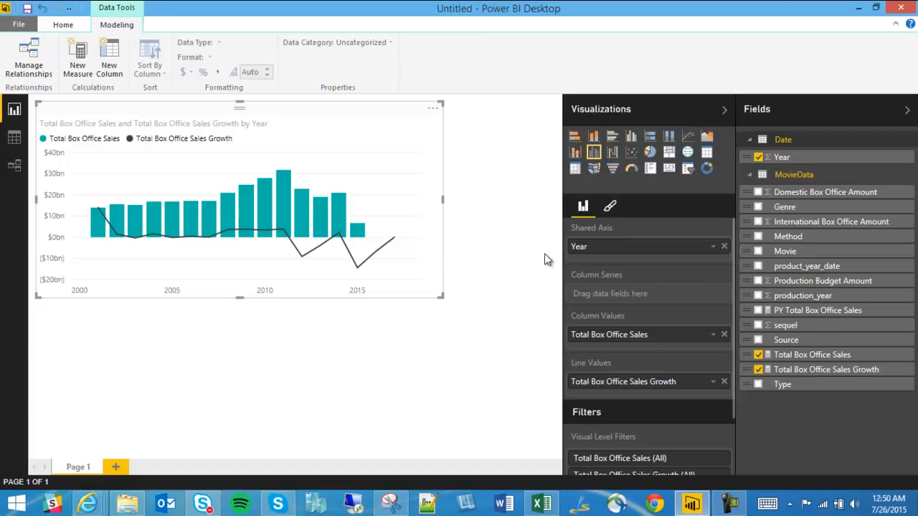
Convert the combo chart to a clustered bar chart with only Total Box Office Sales as its value
left_click(631, 139)
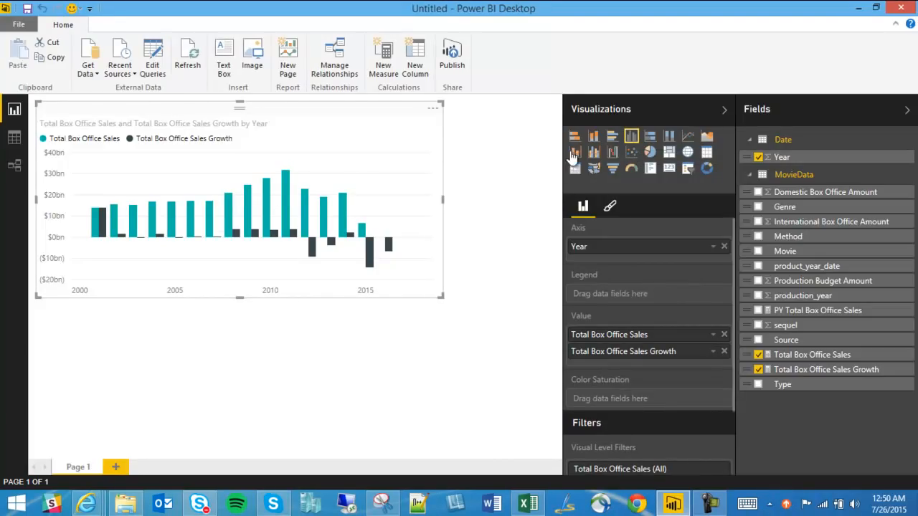
left_click(611, 138)
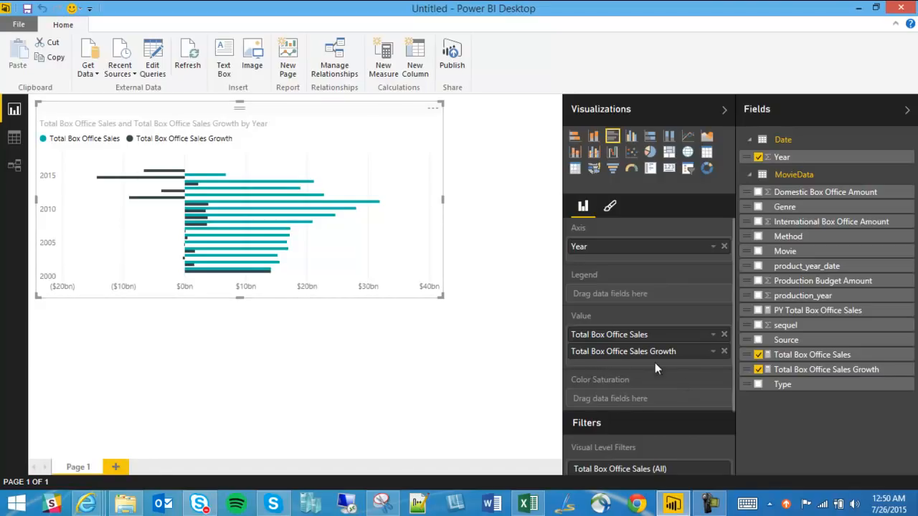
left_click(723, 352)
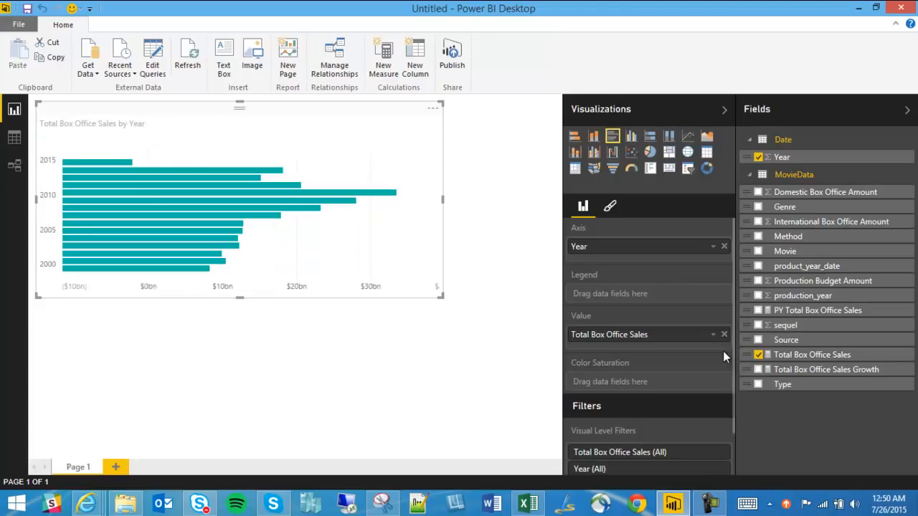
left_click_drag(834, 310, 666, 348)
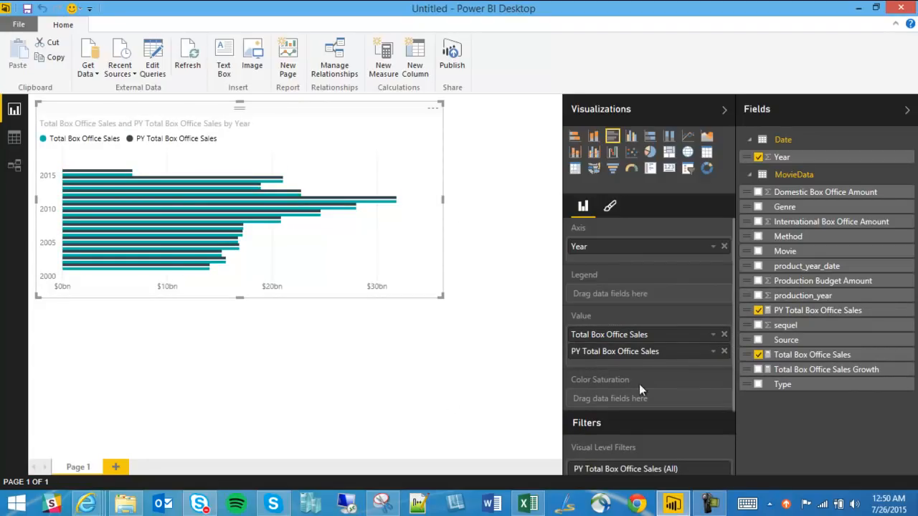
left_click(725, 351)
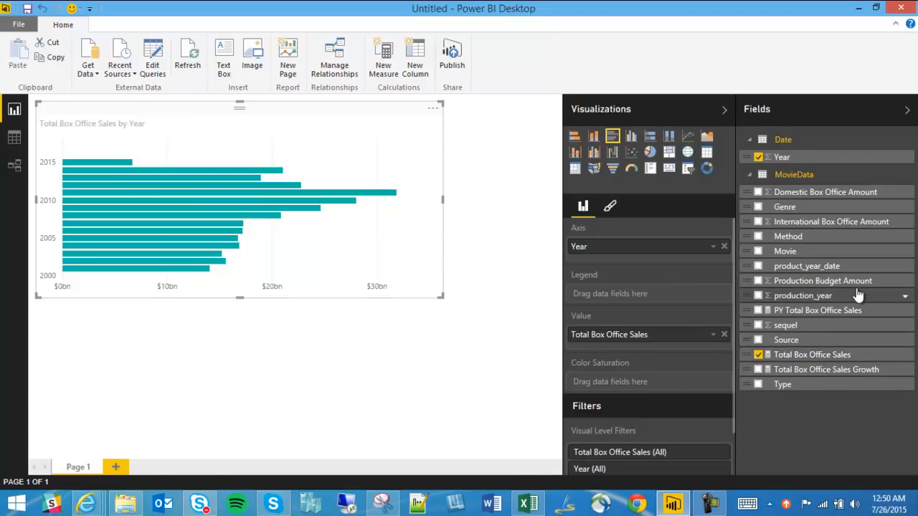
Add Production Budget Amount to the bar chart's values and narrow the chart by pulling in its left edge
left_click_drag(852, 287, 682, 345)
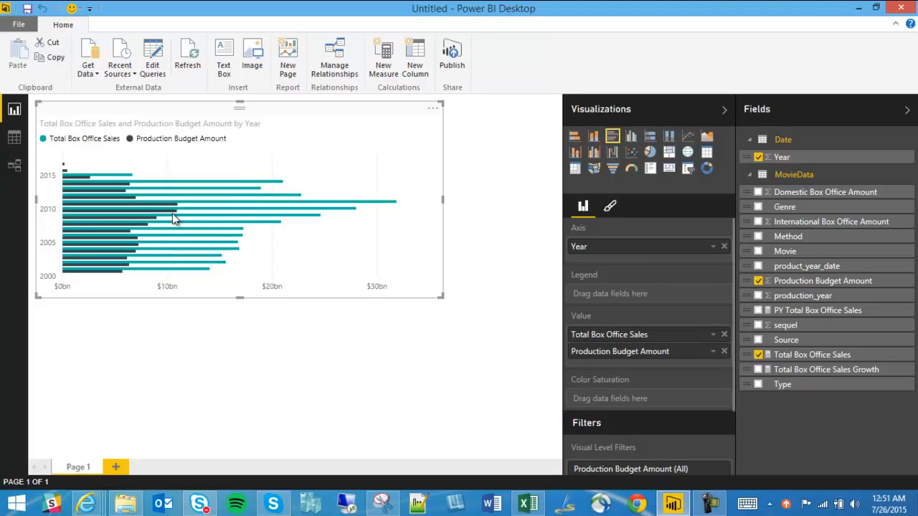
left_click_drag(34, 198, 170, 205)
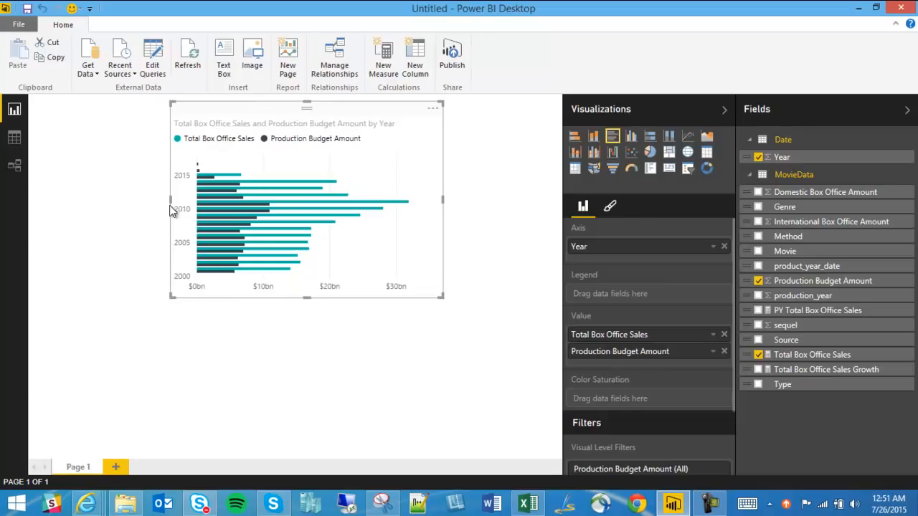
Move the clustered bar chart to the right edge of the report page, lower down, adjusting its height along the way
left_click(394, 306)
left_click_drag(307, 297, 303, 346)
left_click(450, 256)
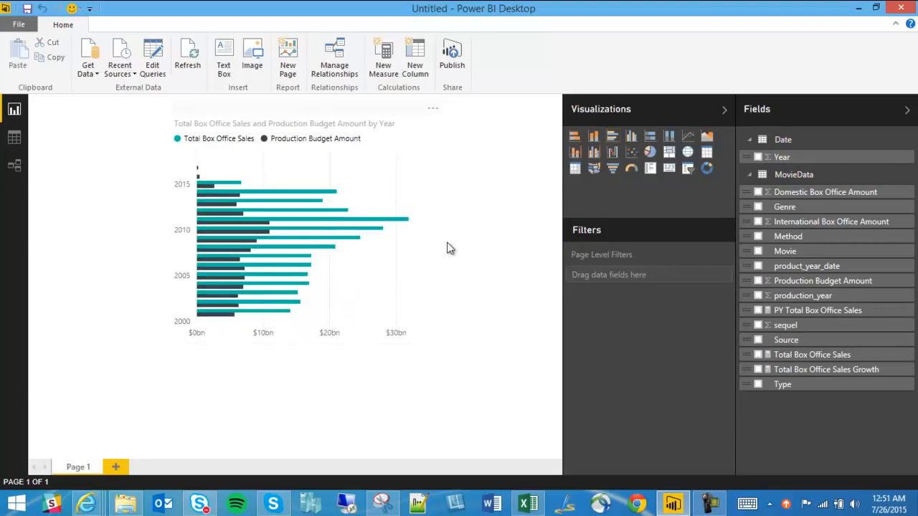
left_click_drag(367, 113, 476, 158)
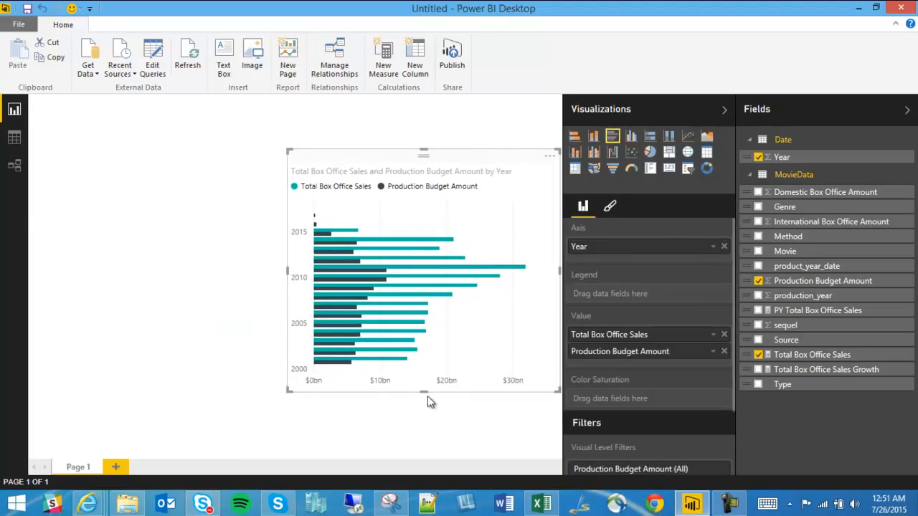
left_click_drag(425, 393, 429, 345)
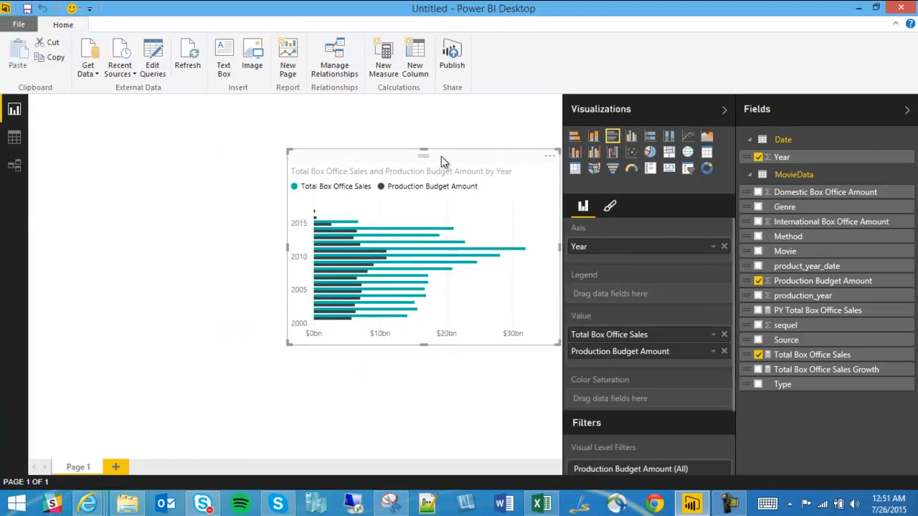
left_click_drag(441, 156, 441, 170)
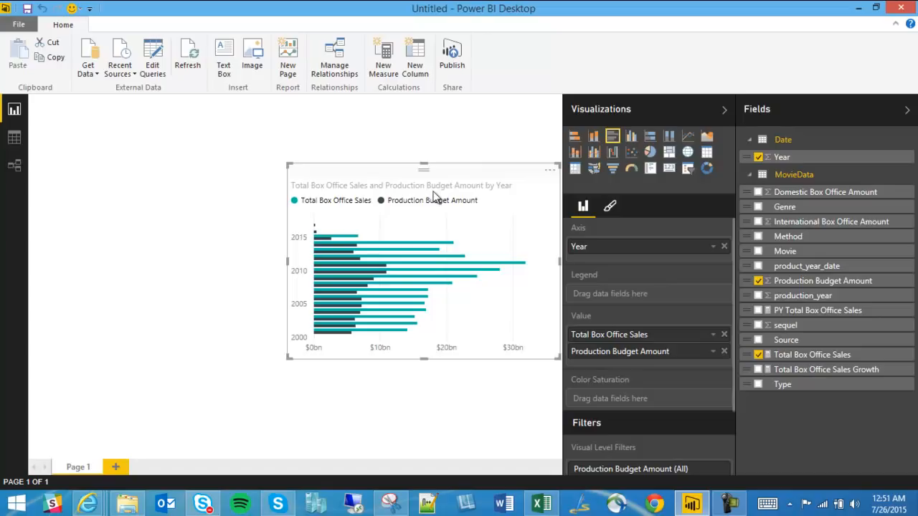
Set the bar chart's legend position to Bottom and look through its Y-axis formatting options
left_click(611, 208)
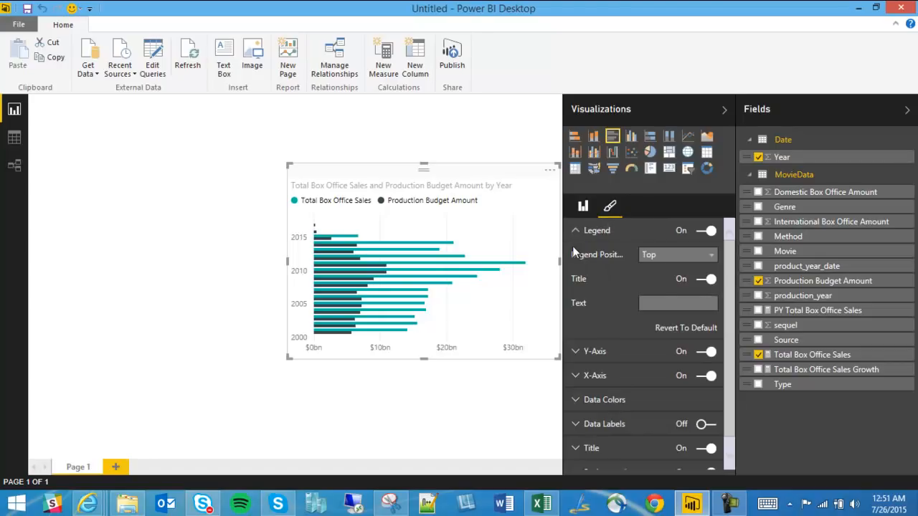
left_click(672, 259)
left_click(667, 287)
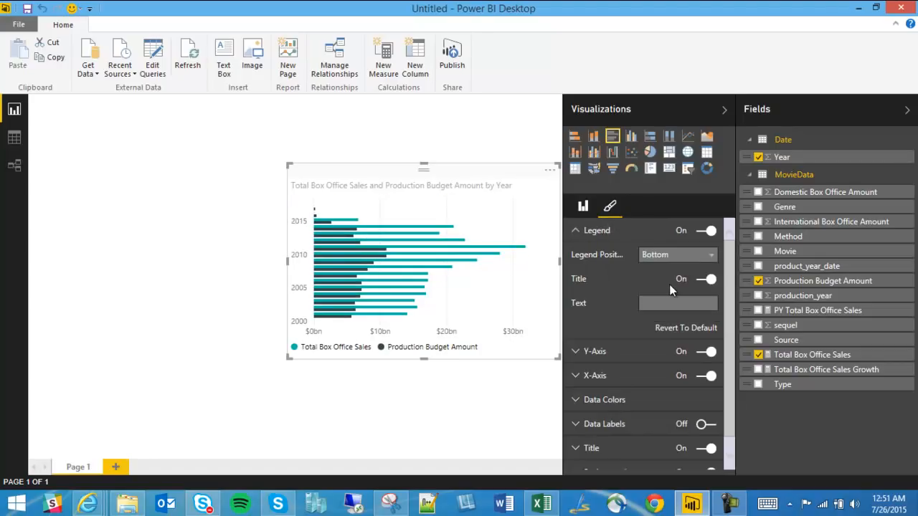
left_click(576, 231)
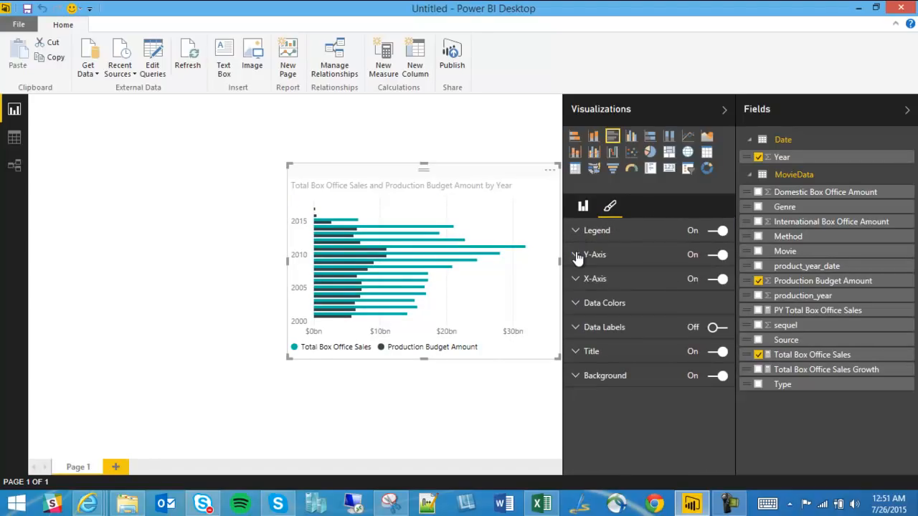
left_click(577, 256)
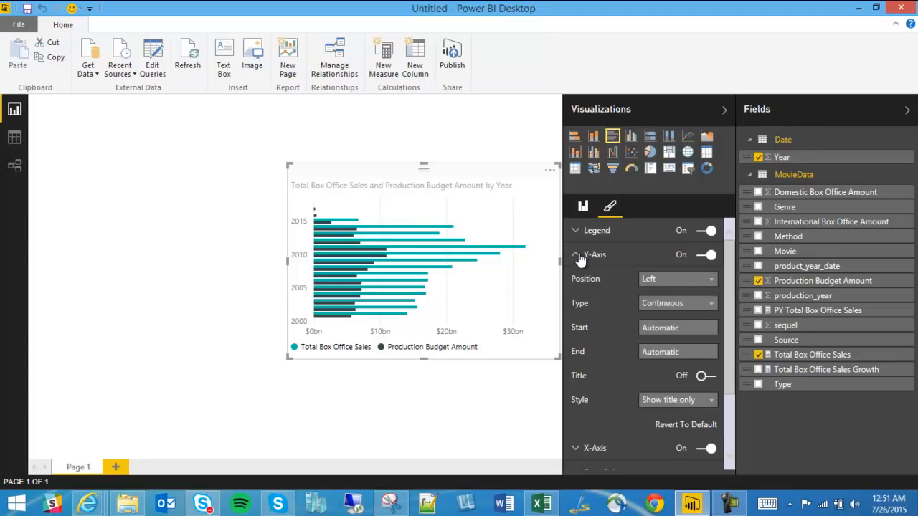
left_click(579, 257)
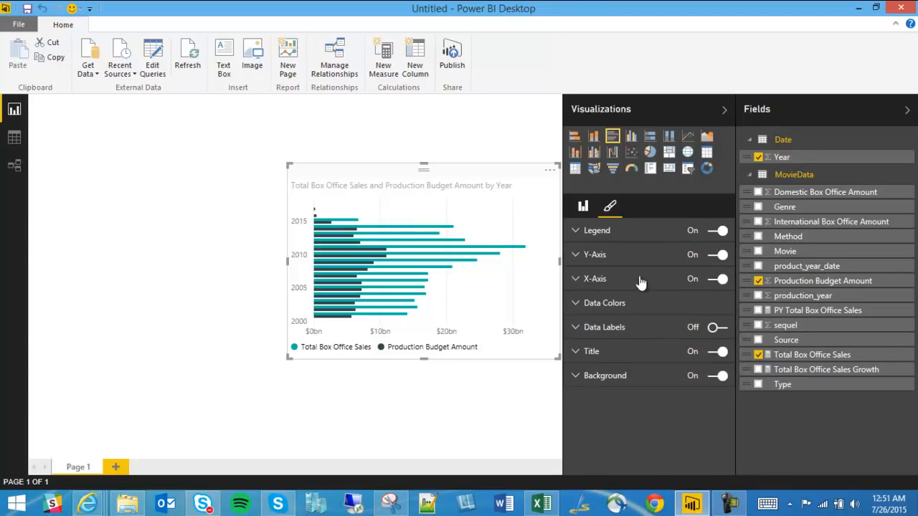
Set the data color of the Total Box Office Sales bars to the coral red theme color
left_click(588, 307)
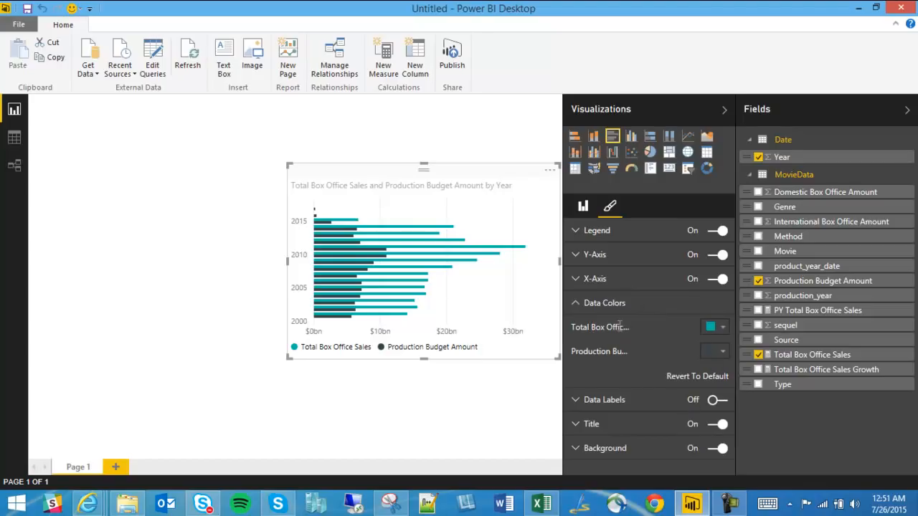
left_click(716, 330)
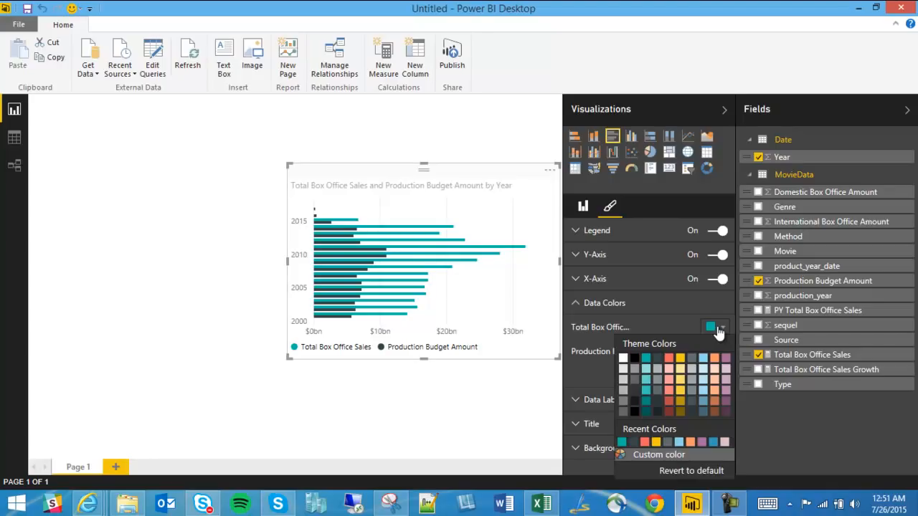
left_click(668, 358)
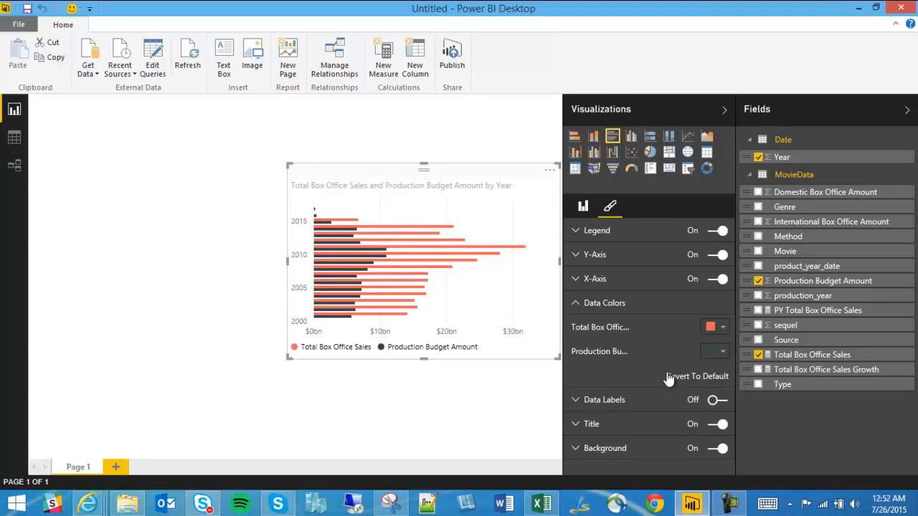
Recolor the Production Budget Amount bars, trying yellow and teal before choosing the light blue theme color
left_click(719, 358)
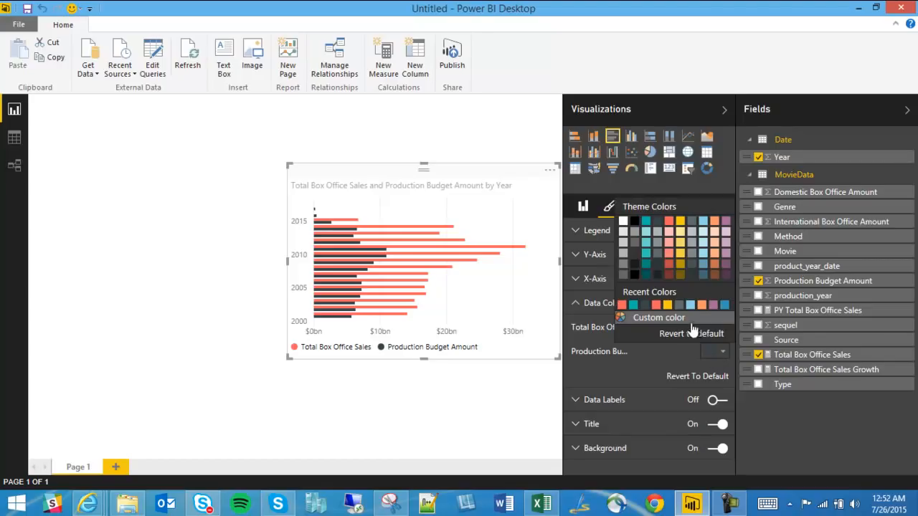
left_click(682, 228)
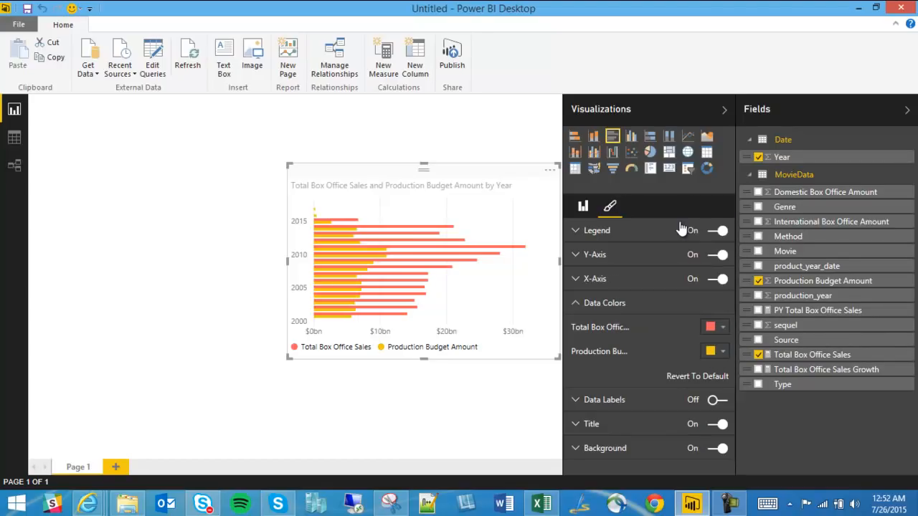
left_click(720, 358)
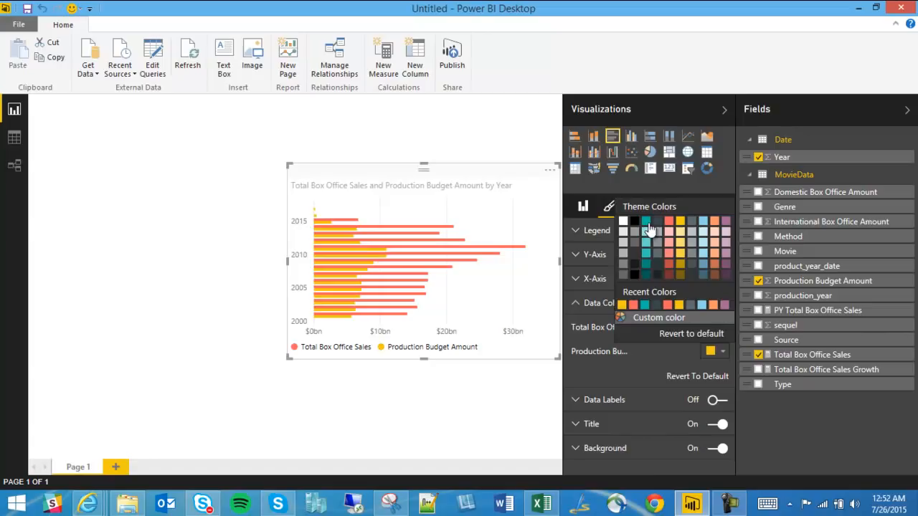
left_click(648, 228)
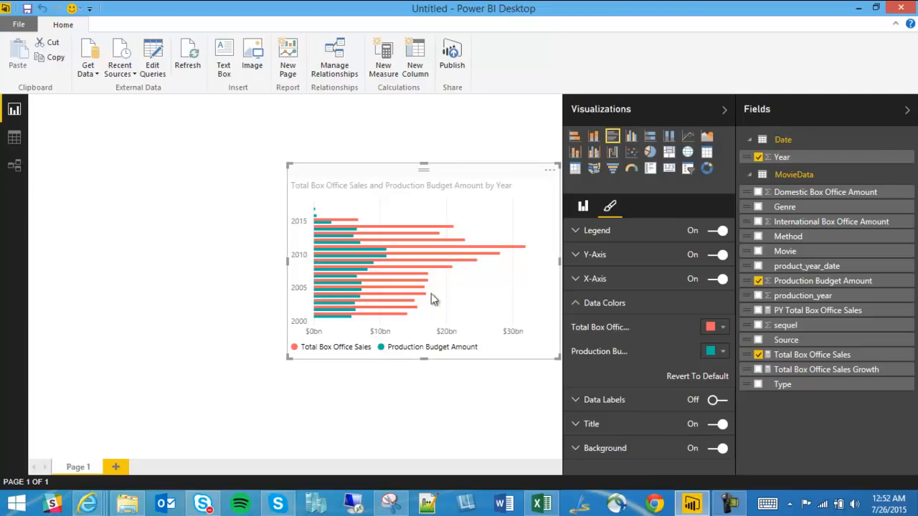
left_click(723, 354)
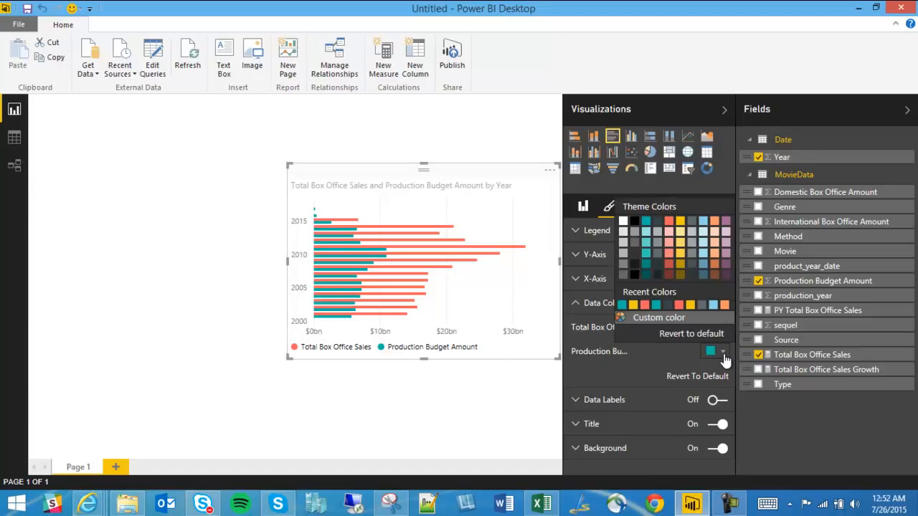
left_click(705, 223)
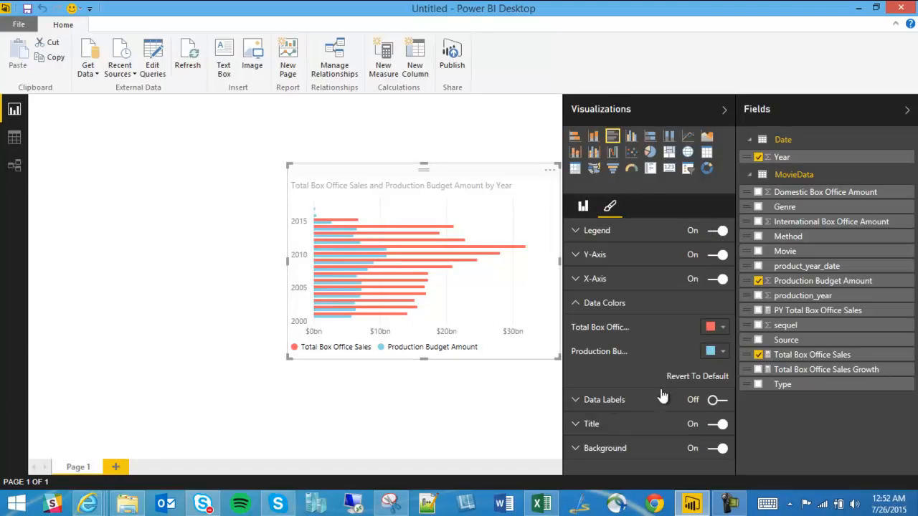
Try custom colors such as blue and green on the Production Budget Amount bars, and return them to light blue
left_click(722, 352)
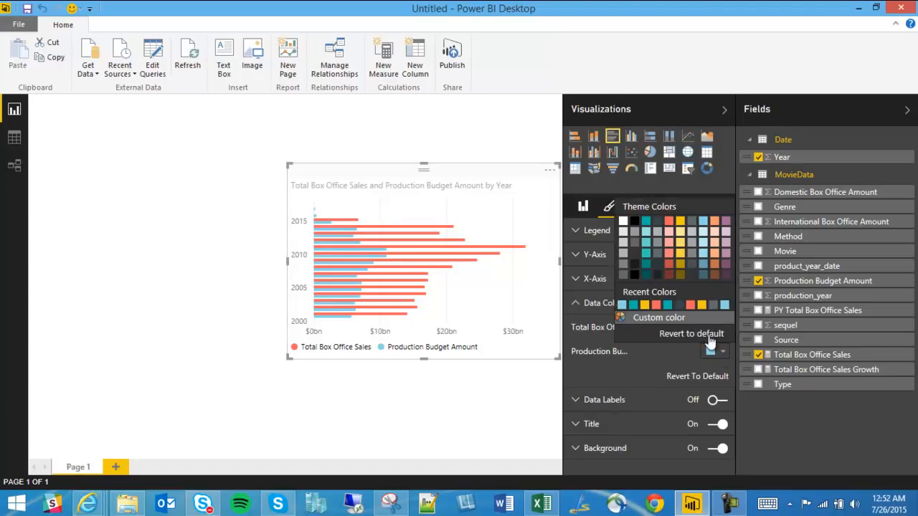
left_click(651, 319)
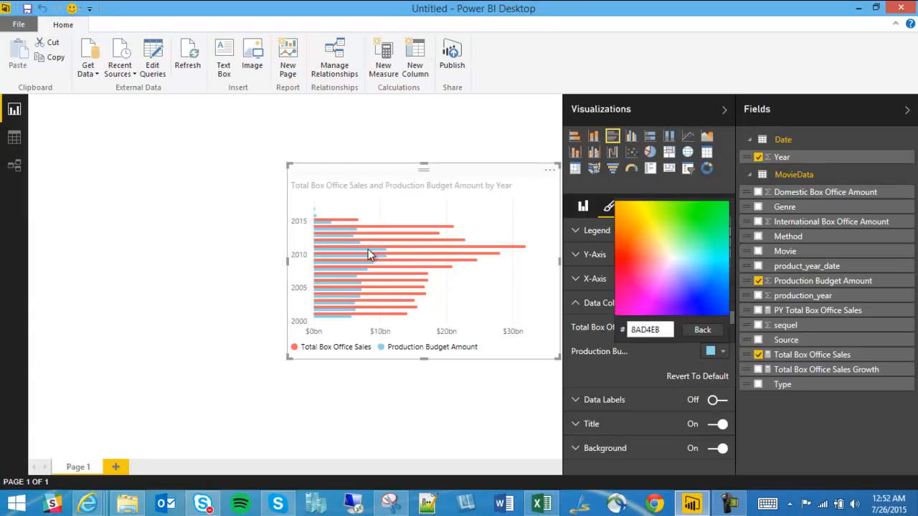
left_click(694, 297)
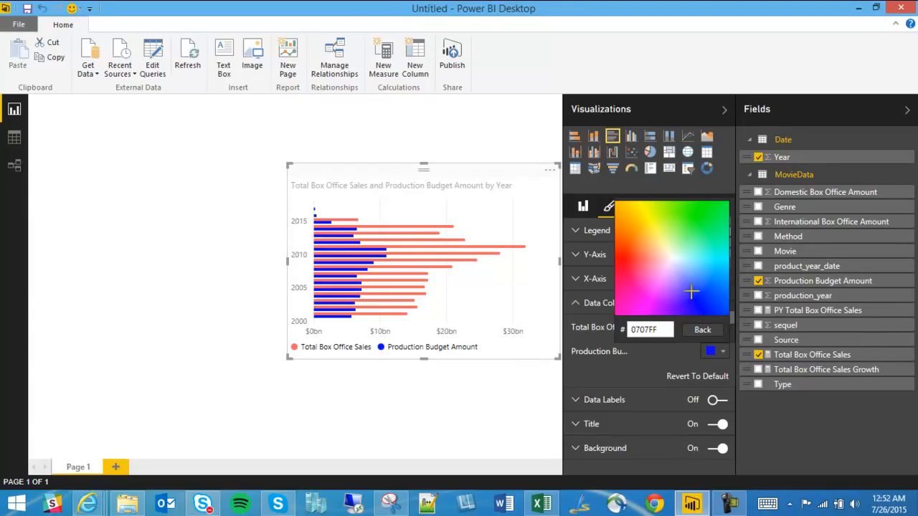
left_click(624, 217)
left_click(701, 213)
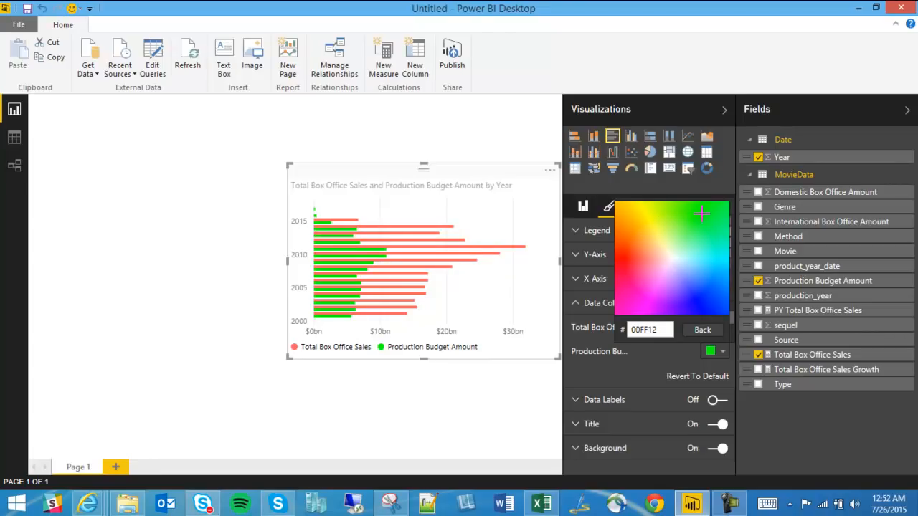
left_click(643, 301)
left_click(691, 296)
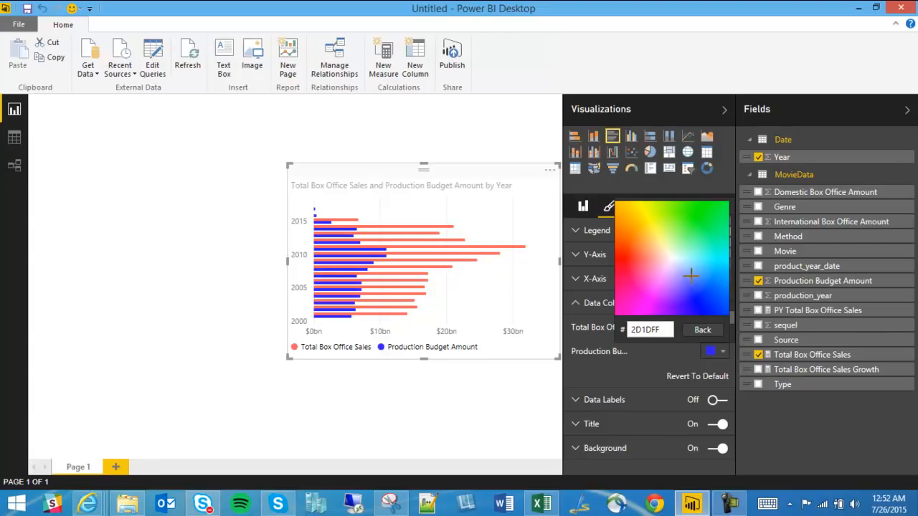
left_click(702, 330)
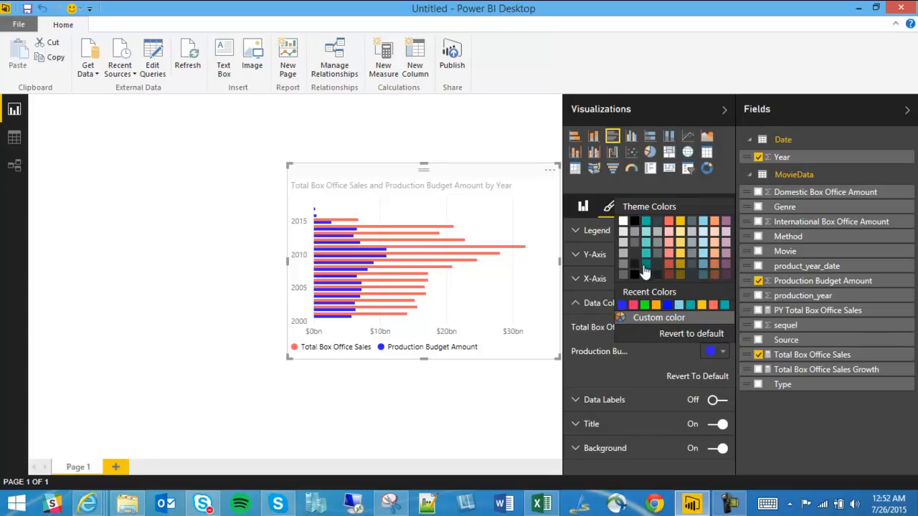
left_click(679, 306)
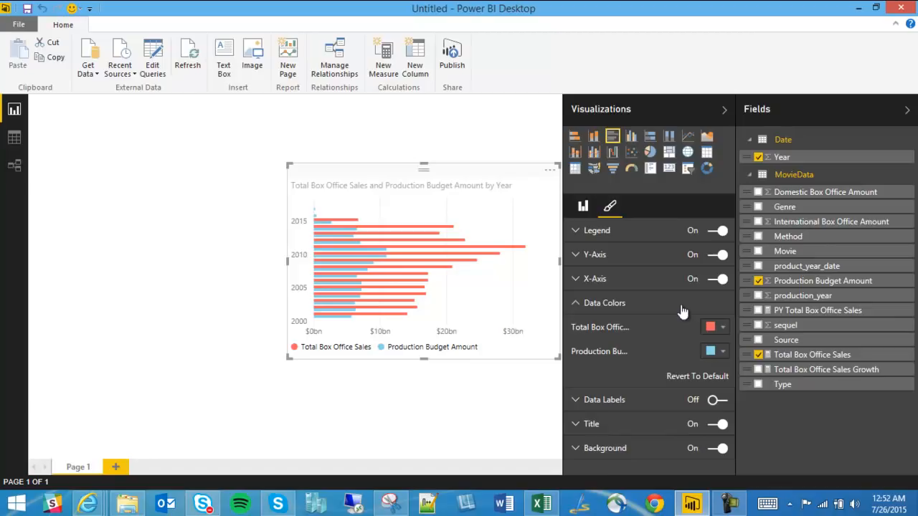
Add a separate funnel chart showing Production Budget Amount grouped by Genre
left_click(449, 389)
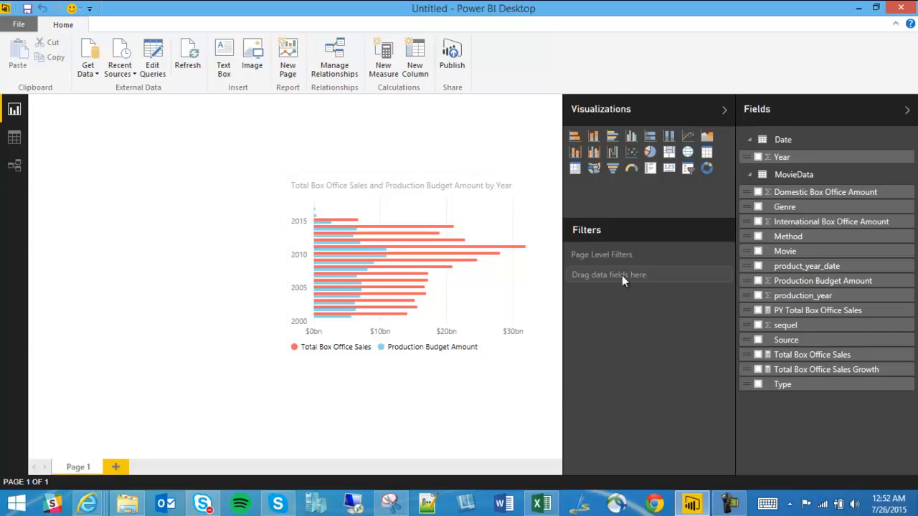
left_click(613, 170)
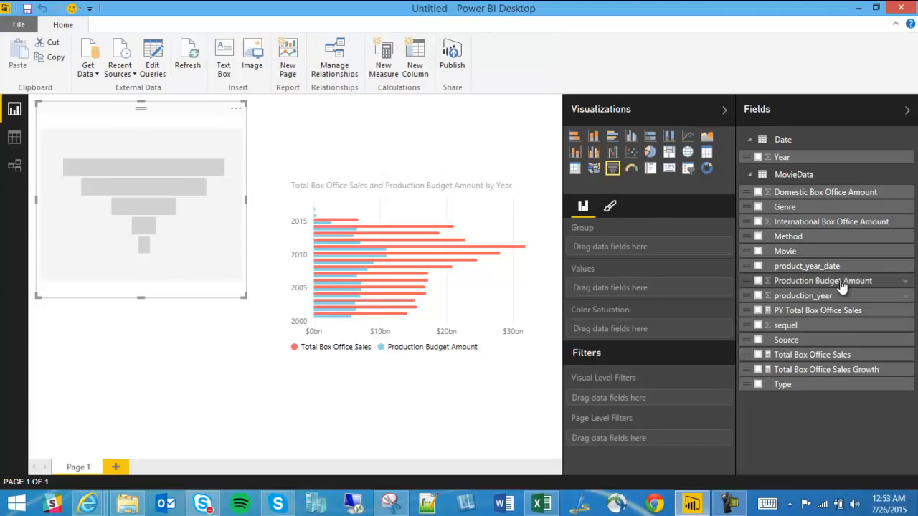
left_click(757, 281)
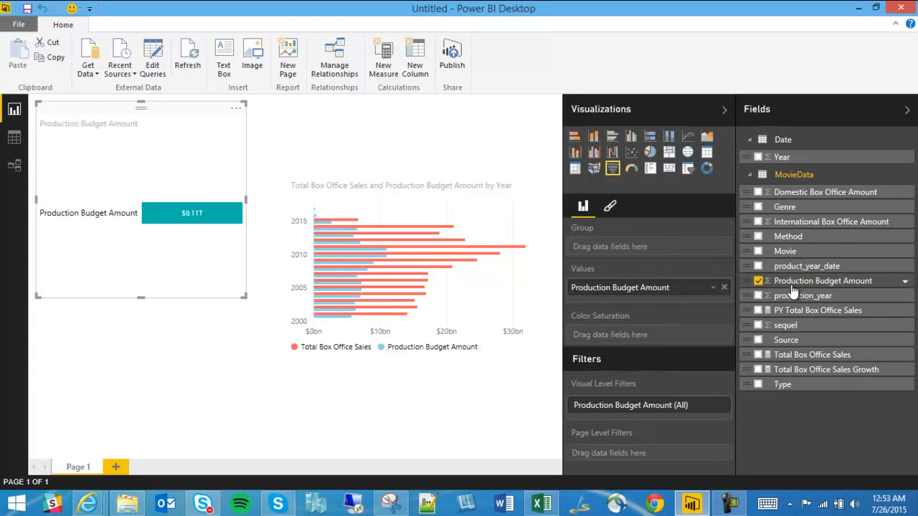
left_click(758, 208)
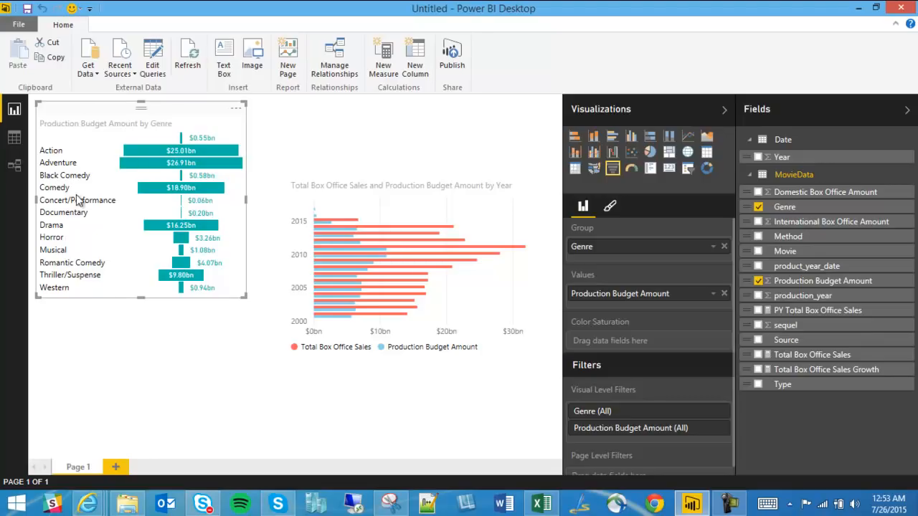
Sort the funnel chart by Production Budget Amount
left_click(237, 113)
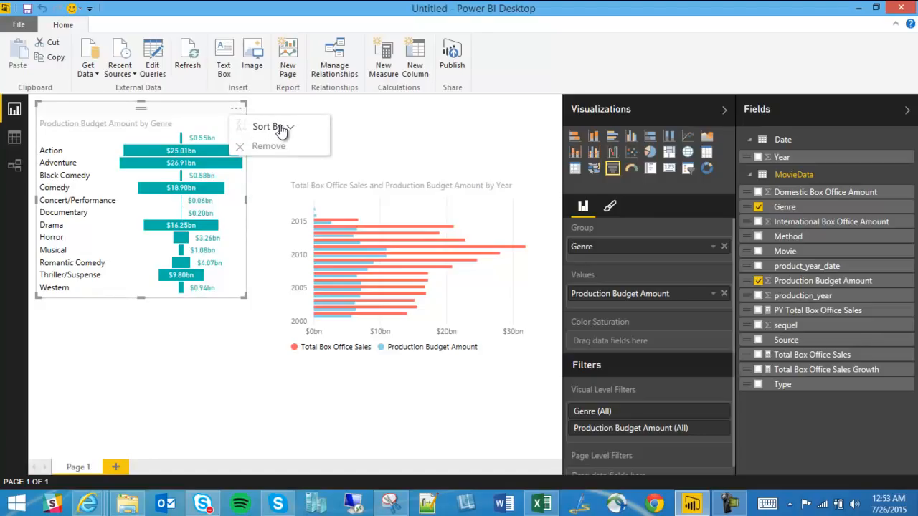
left_click(282, 128)
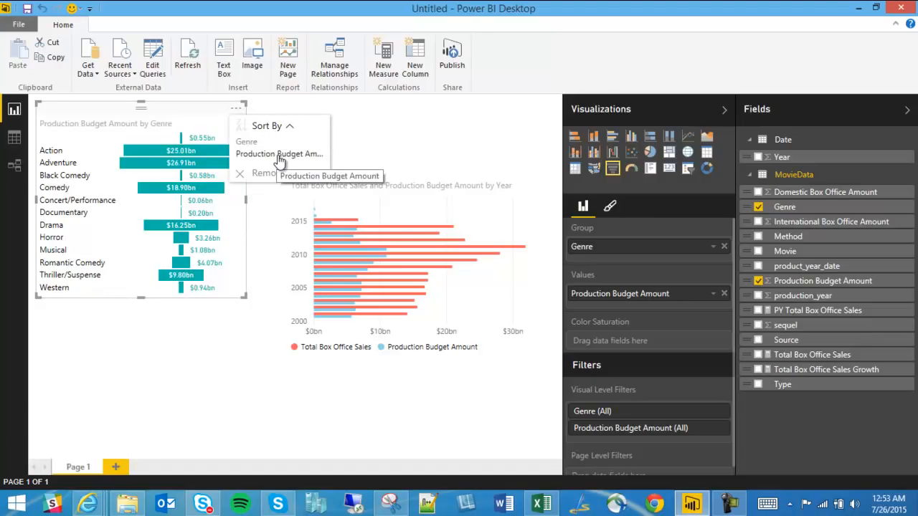
left_click(279, 155)
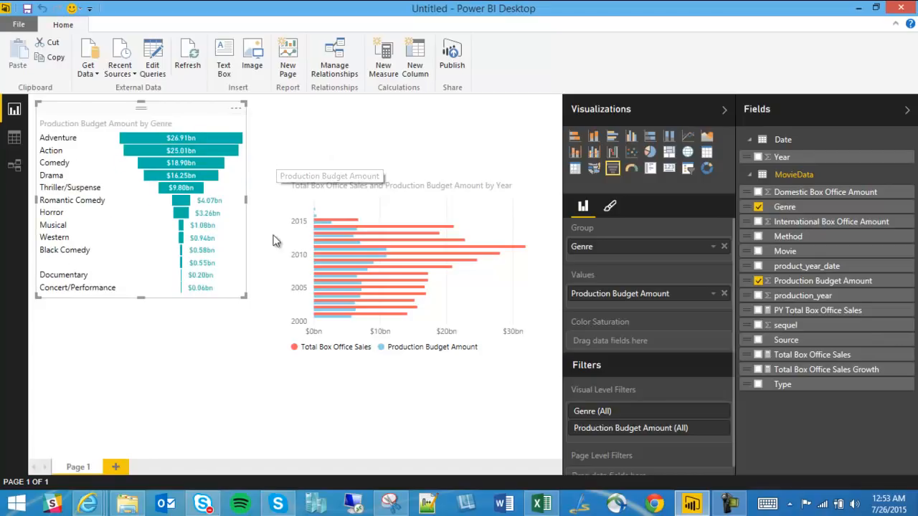
Place the funnel chart directly to the left of the bar chart, trim its height slightly and narrow it from its left edge
left_click_drag(194, 109, 236, 169)
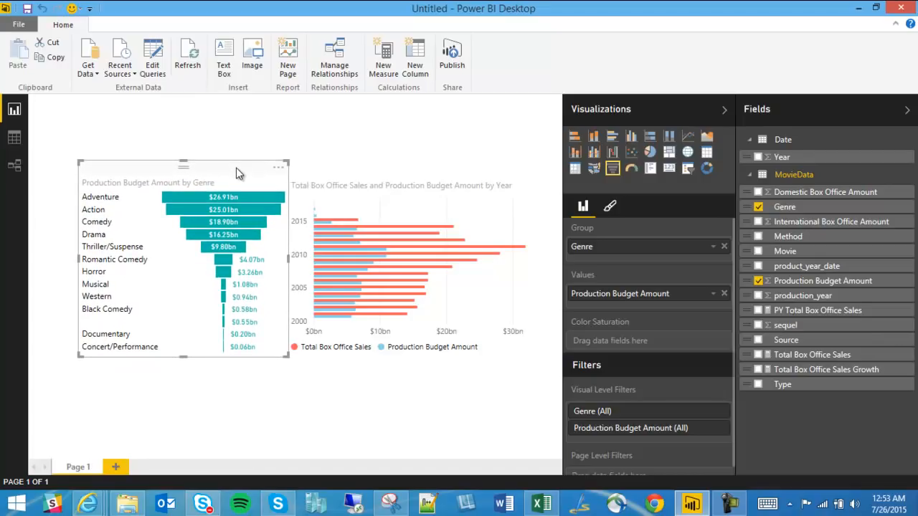
left_click_drag(184, 354, 184, 352)
left_click_drag(78, 256, 109, 267)
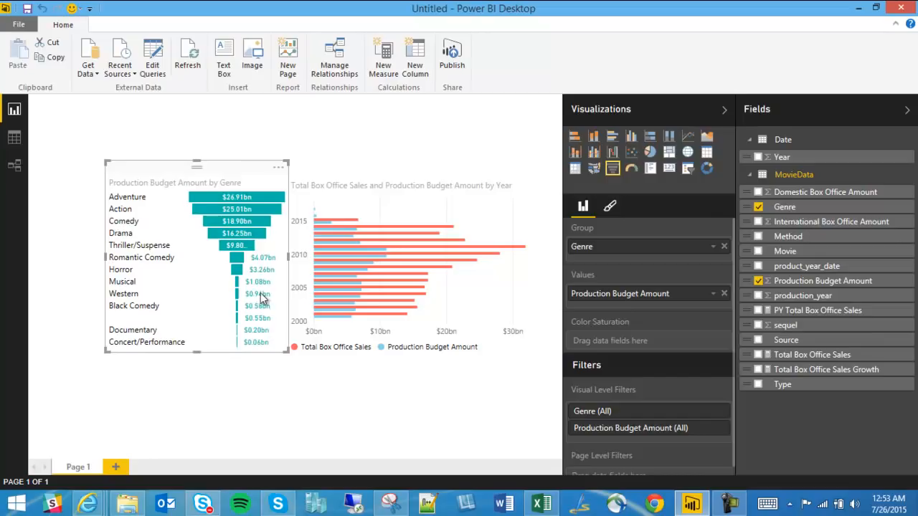
left_click(160, 133)
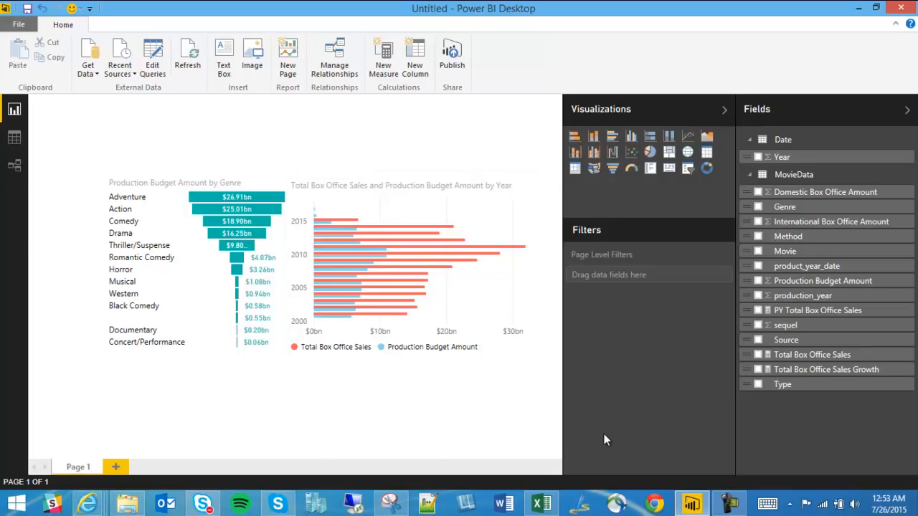
Add a treemap below the existing charts and stretch it across the full width of the page
left_click(671, 153)
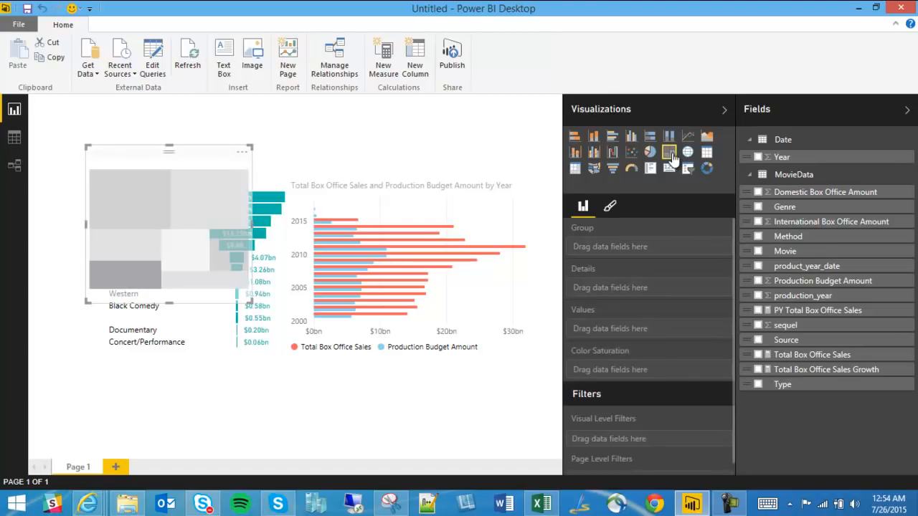
left_click_drag(200, 163, 481, 357)
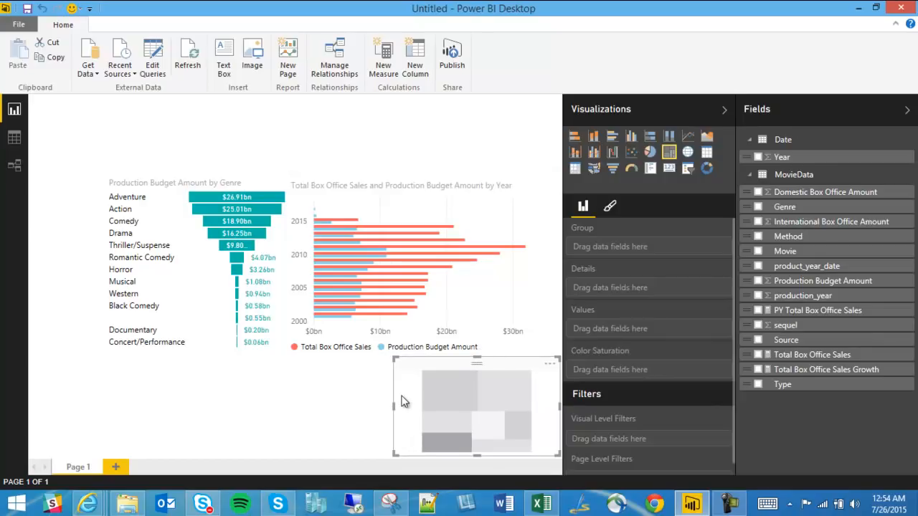
left_click_drag(394, 406, 1, 425)
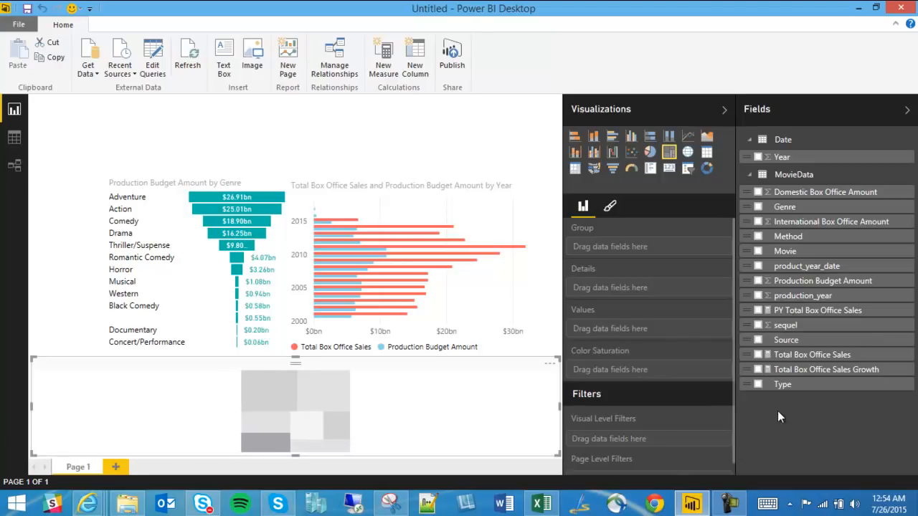
Fill the treemap with Total Box Office Sales grouped by Genre
left_click_drag(762, 359, 688, 329)
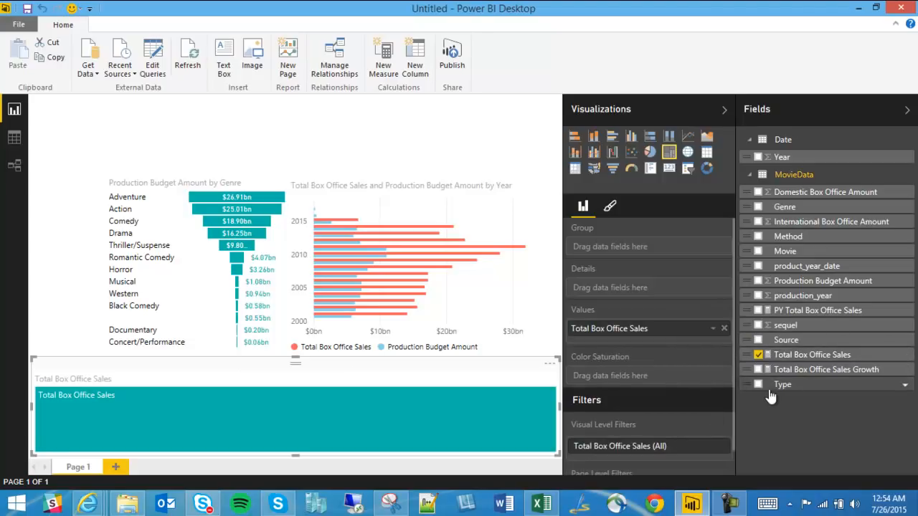
left_click(759, 208)
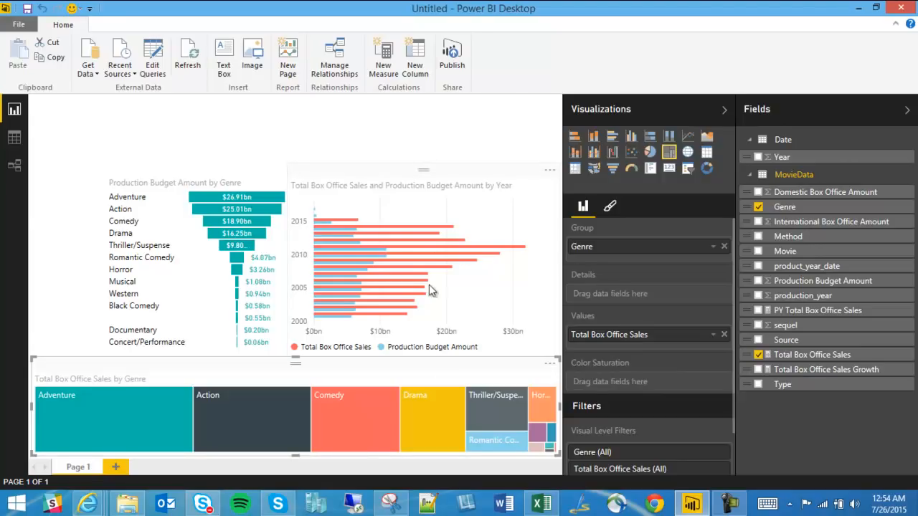
mouse_move(119, 407)
left_click(330, 120)
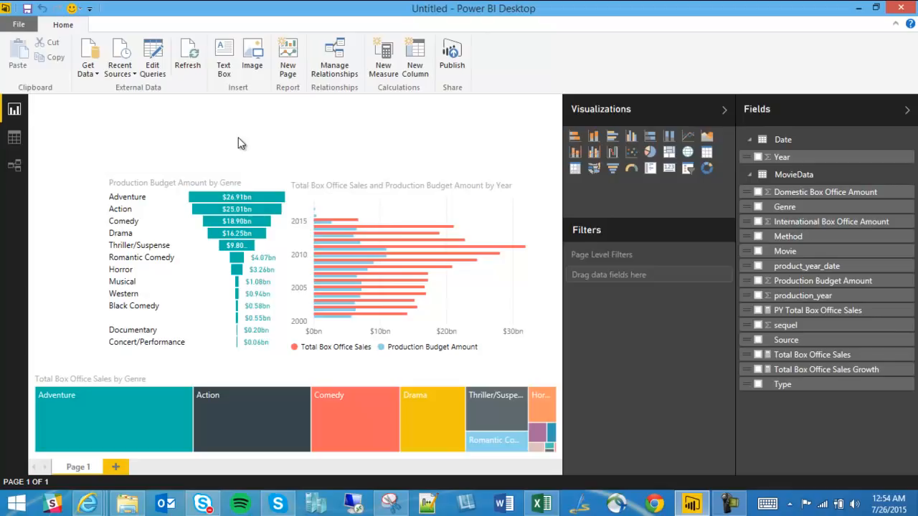
Cross-highlight the other charts by Adventure, Comedy, Drama and Action in the treemap, and clear the highlight
left_click(143, 414)
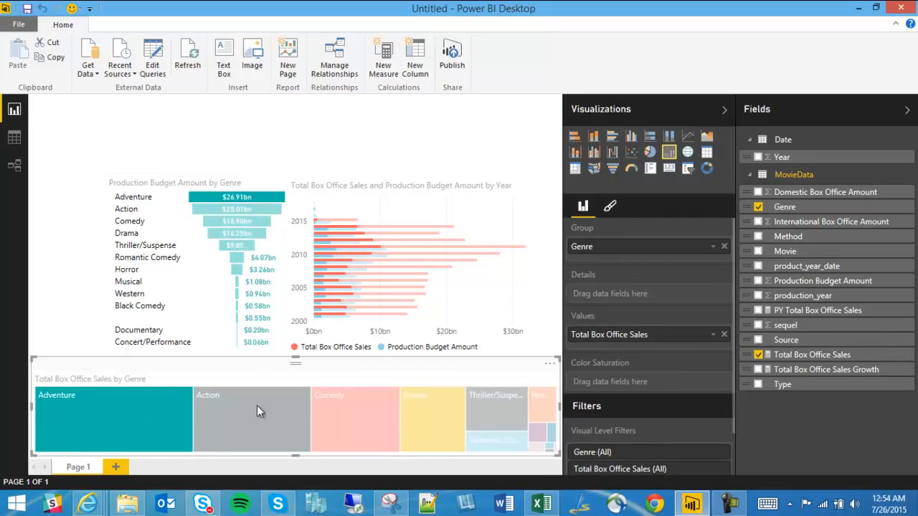
left_click(384, 431)
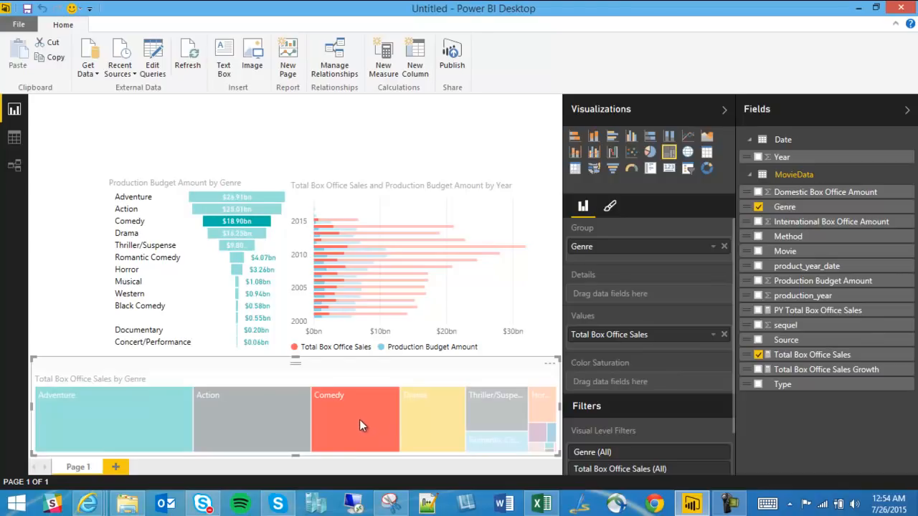
left_click(446, 418)
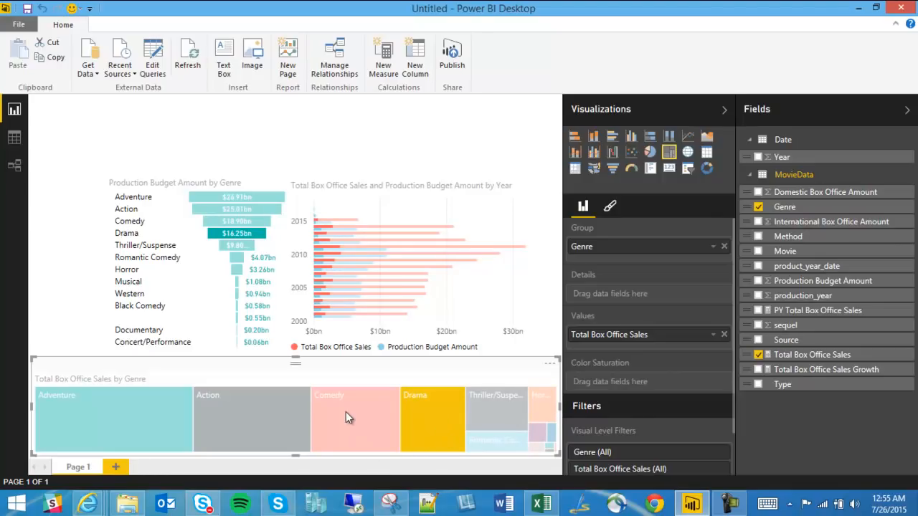
left_click(230, 430)
left_click(121, 426)
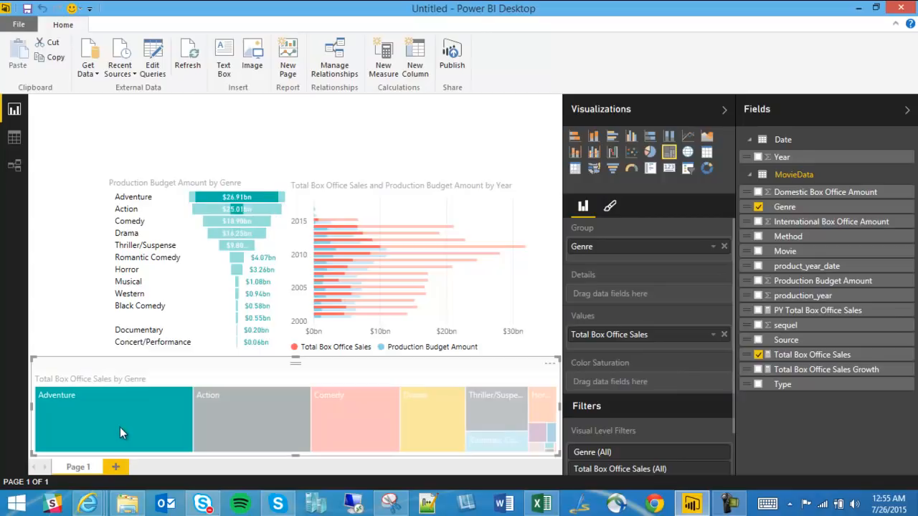
left_click(129, 424)
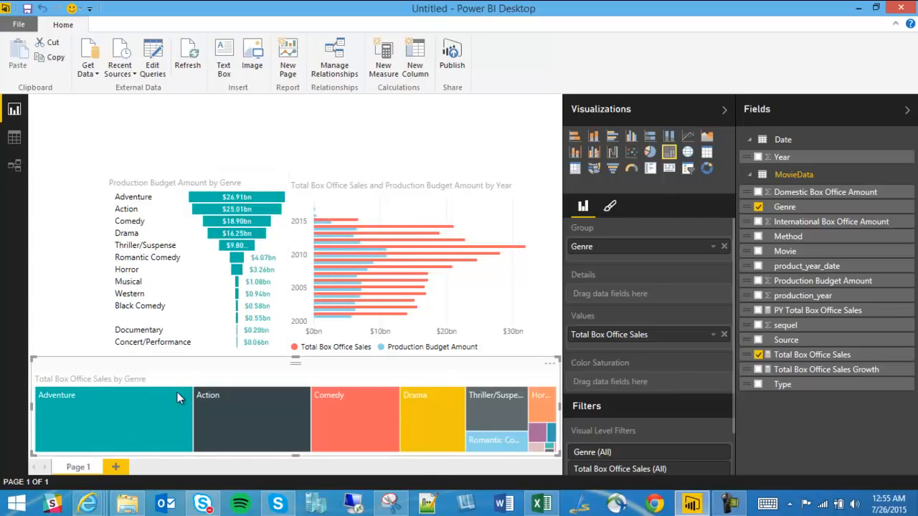
mouse_move(160, 401)
left_click(69, 189)
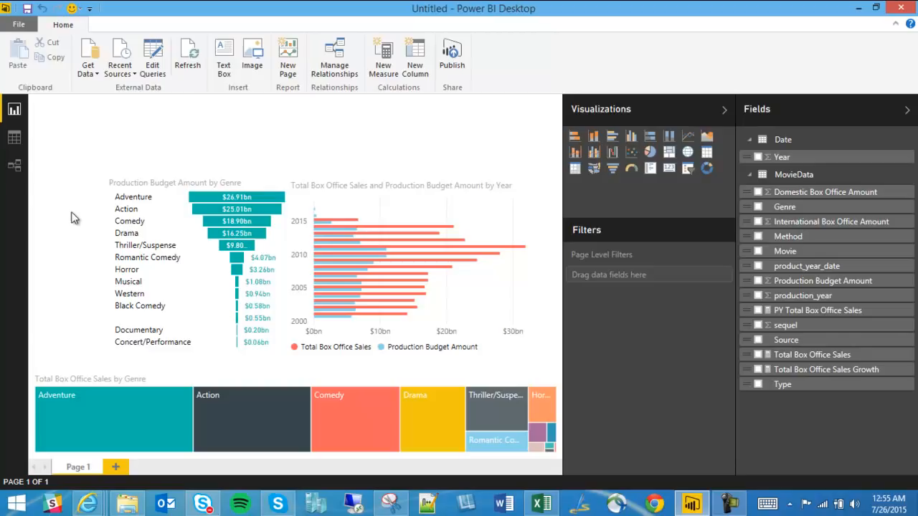
Add a Year slicer to the left of the funnel chart, narrowed to fit and extended down to the treemap
left_click(687, 171)
left_click_drag(199, 150, 117, 159)
left_click_drag(198, 237, 106, 240)
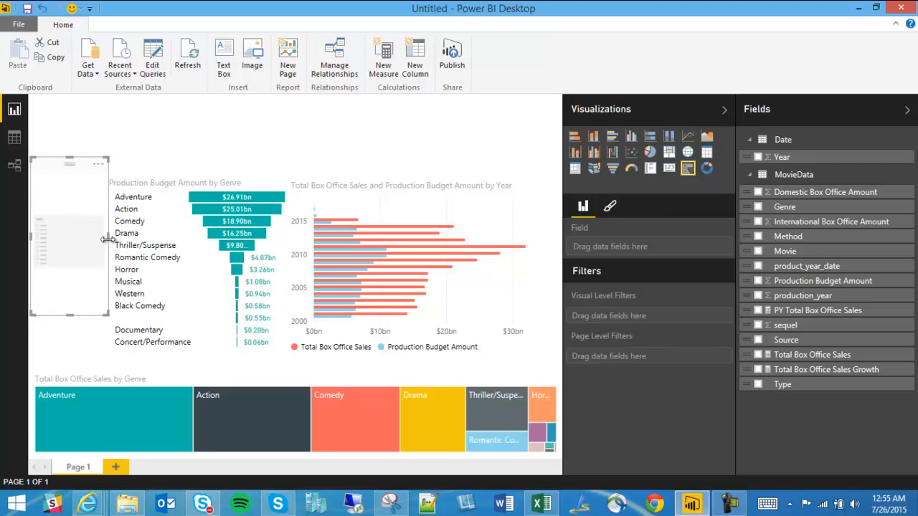
left_click_drag(70, 314, 70, 368)
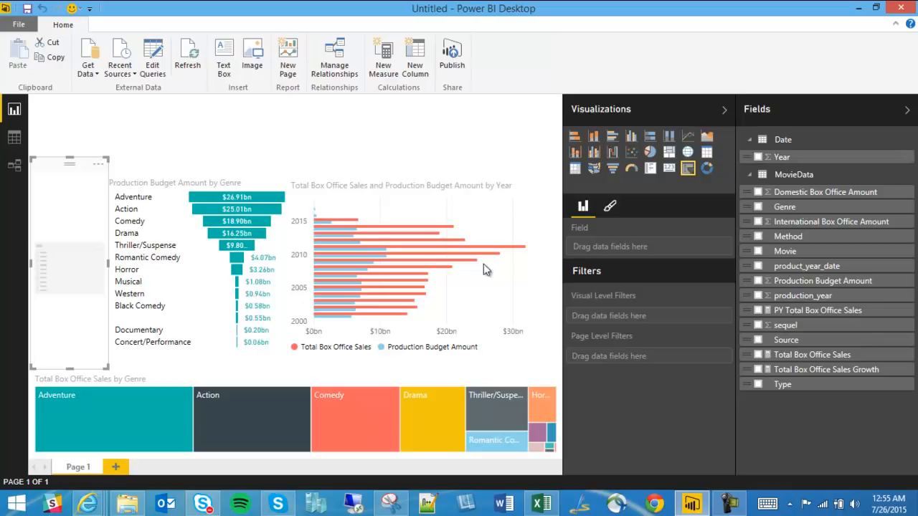
left_click_drag(758, 160, 623, 251)
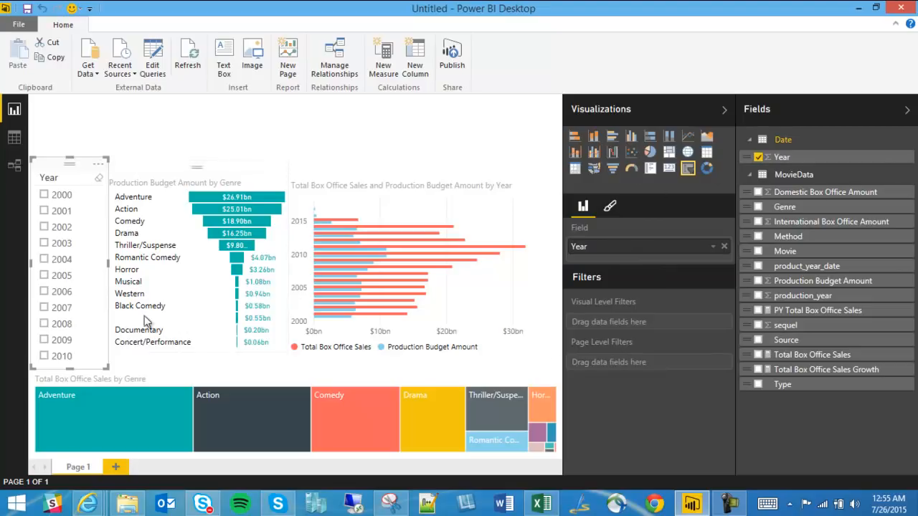
Filter the report to the years 2012 through 2015 with the slicer, and widen the report canvas
left_click_drag(98, 249, 96, 321)
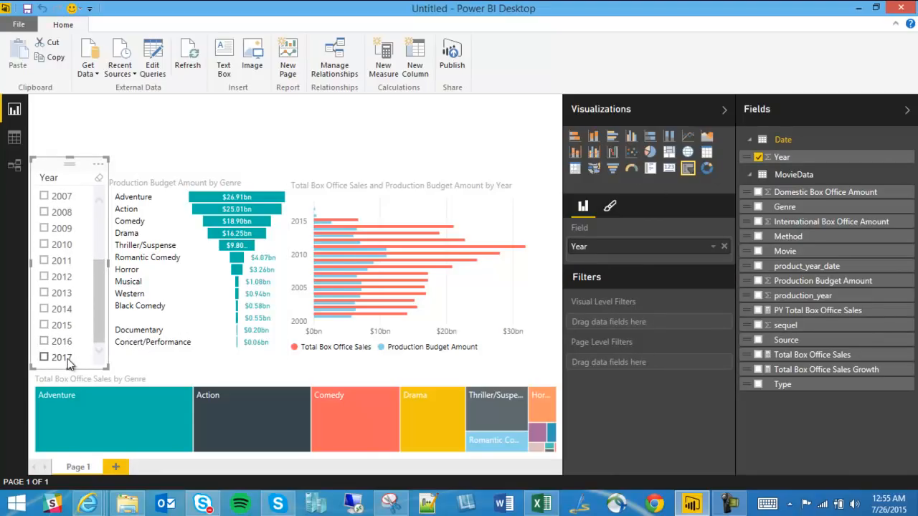
left_click(43, 324)
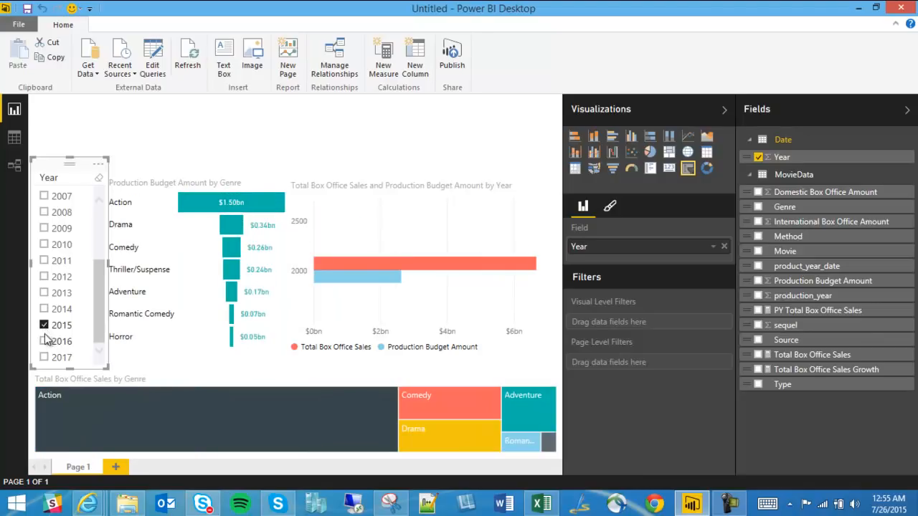
left_click(43, 309)
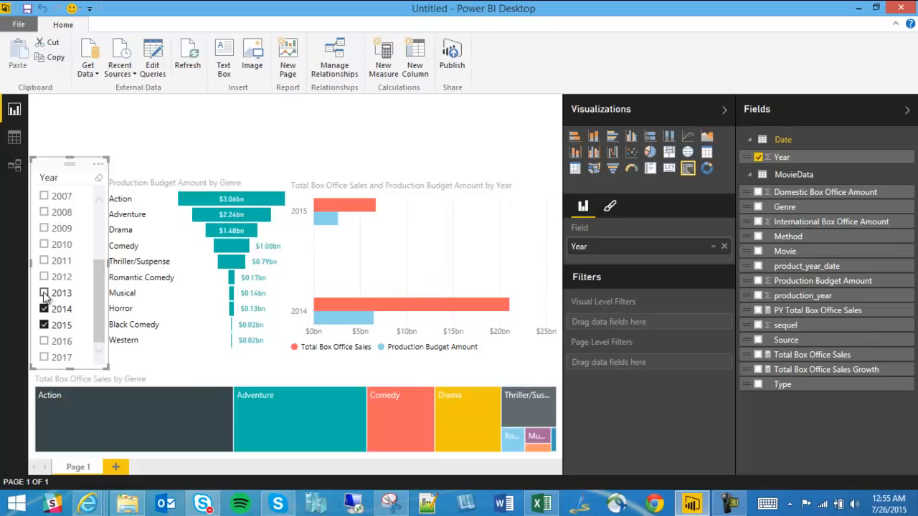
left_click(44, 293)
left_click(44, 277)
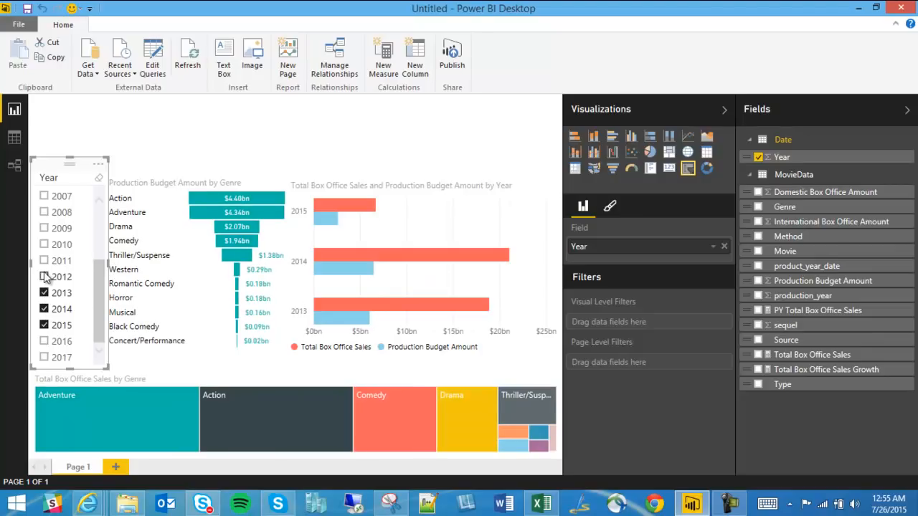
left_click(119, 146)
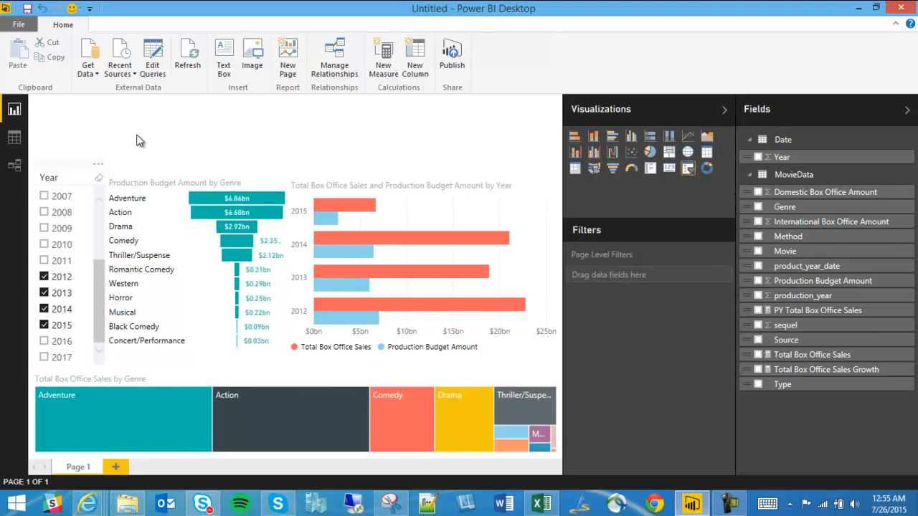
left_click_drag(563, 301, 649, 309)
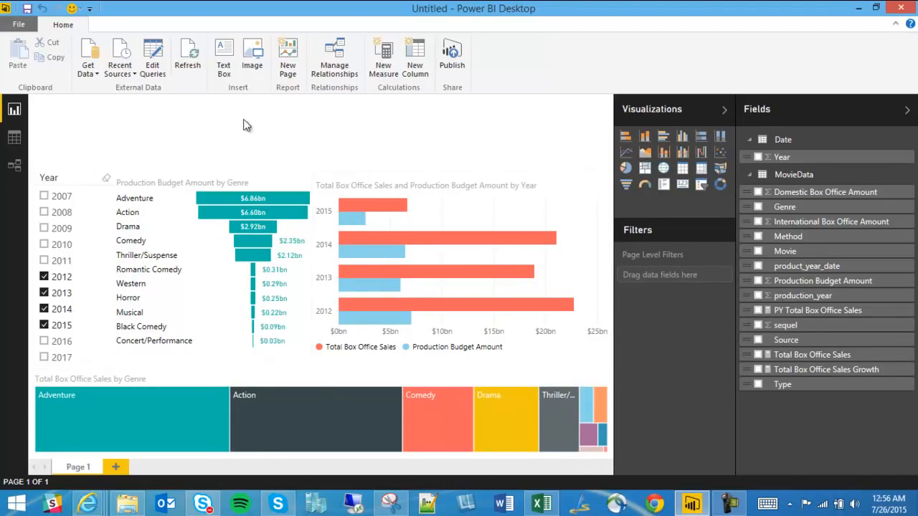
Add a text box containing the title "Movie Dashboard"
left_click(224, 61)
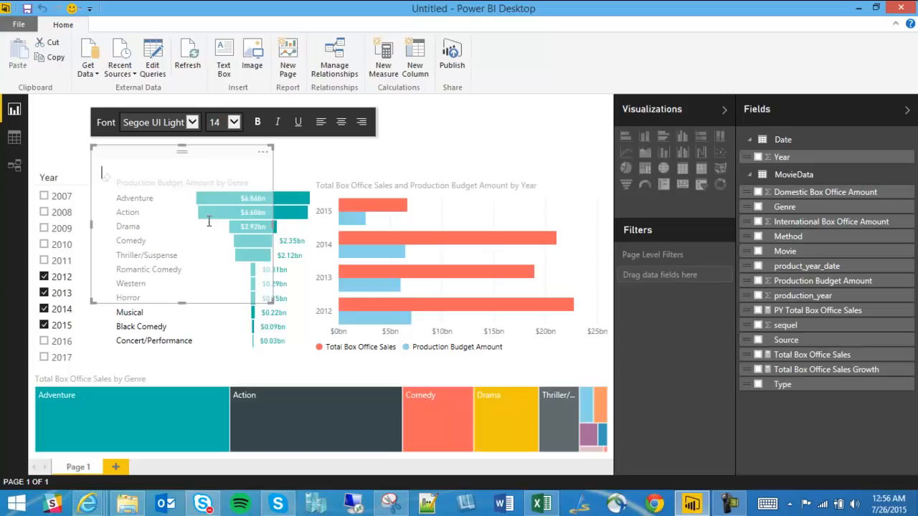
type("Movie Dashboar")
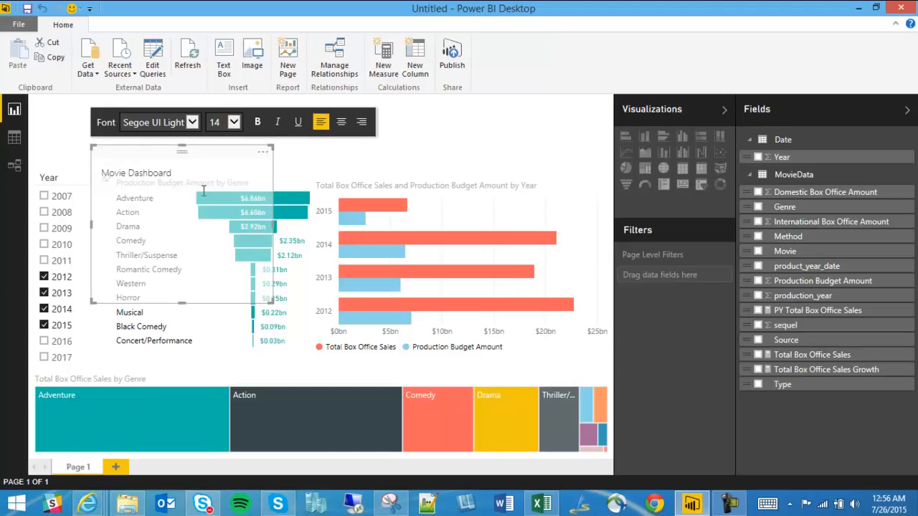
type("d")
key("Escape")
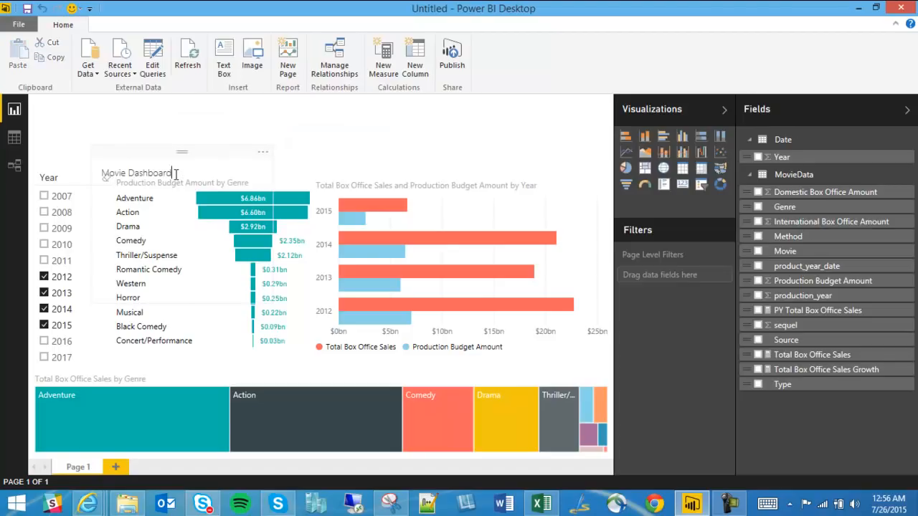
Format the Movie Dashboard title in Segoe (Bold) at size 32
triple_click(176, 174)
left_click(231, 121)
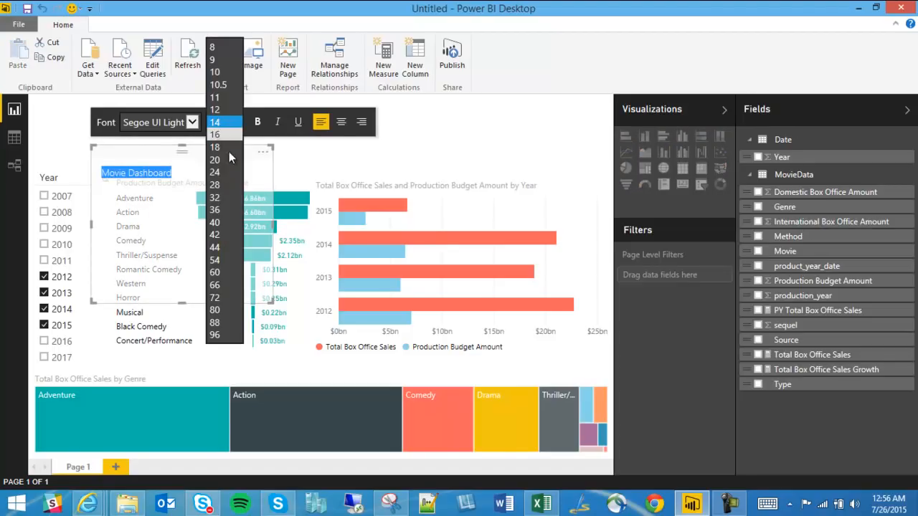
left_click(217, 198)
left_click(191, 122)
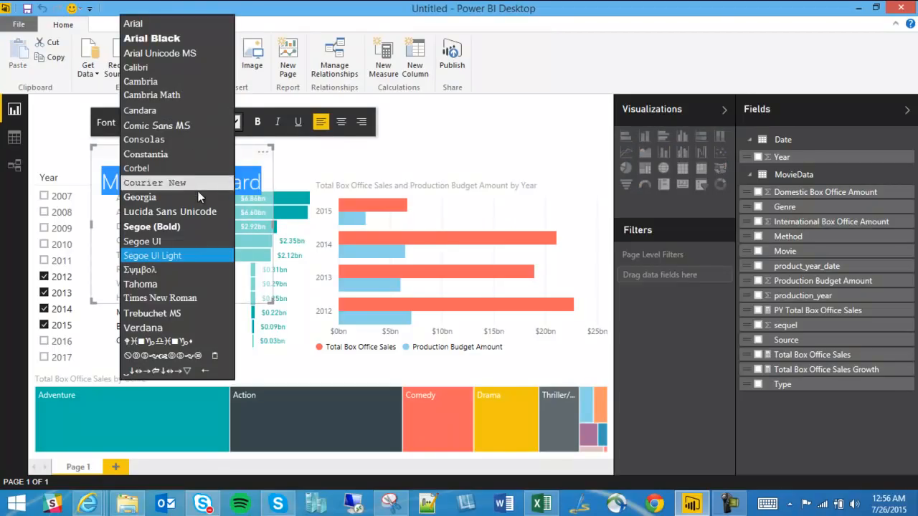
left_click(194, 226)
Widen the title text box, reduce its height and place it above the charts at the top of the page
left_click_drag(270, 226, 361, 228)
left_click_drag(225, 295, 232, 217)
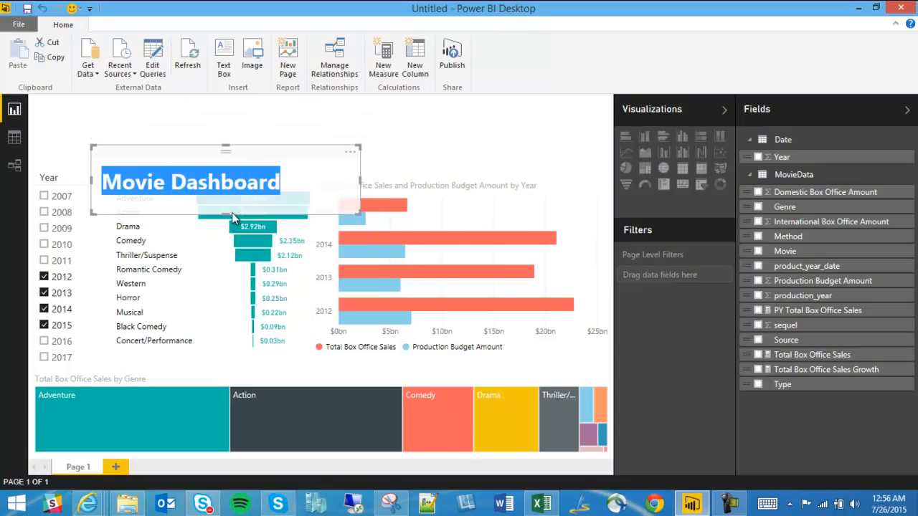
left_click_drag(261, 155, 251, 123)
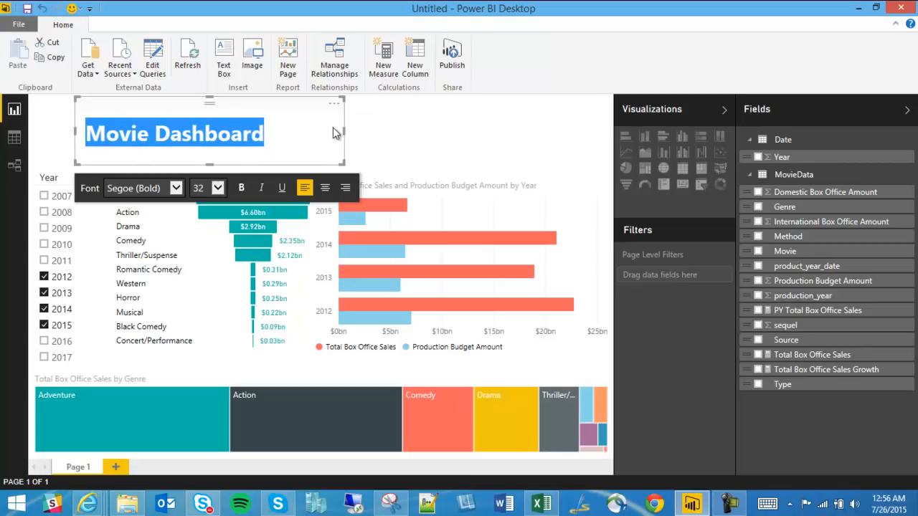
left_click(277, 134)
left_click_drag(344, 132, 421, 136)
left_click(481, 128)
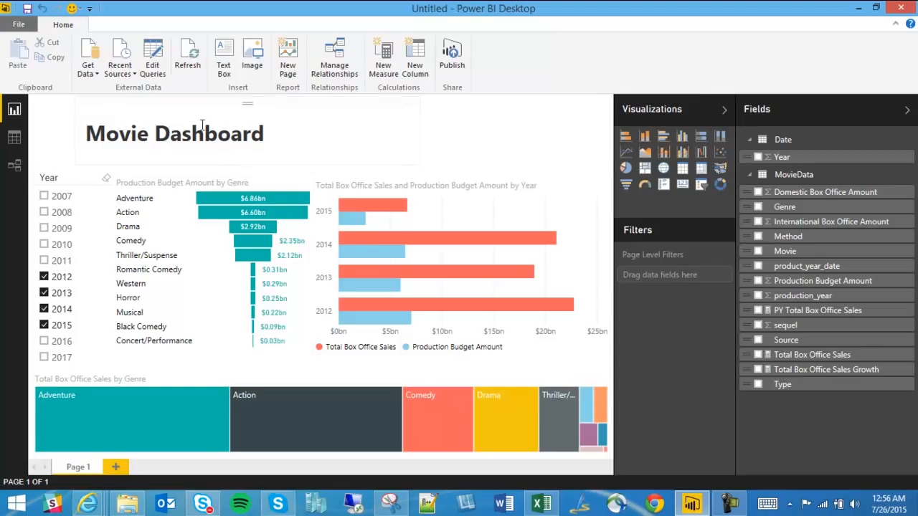
Insert movie reel icon.JPG from the 20150725 Power BI Desktop video folder, shrink it and place it in the page's upper-left corner
left_click(252, 58)
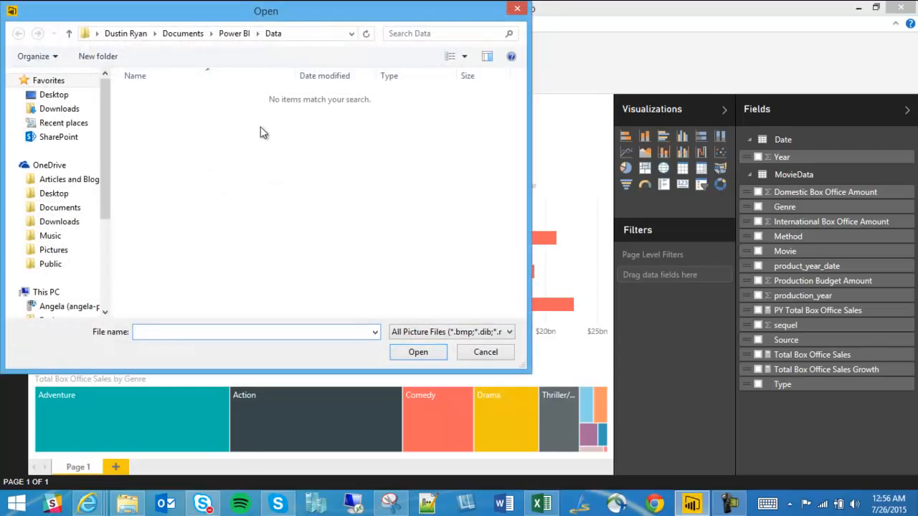
left_click(233, 34)
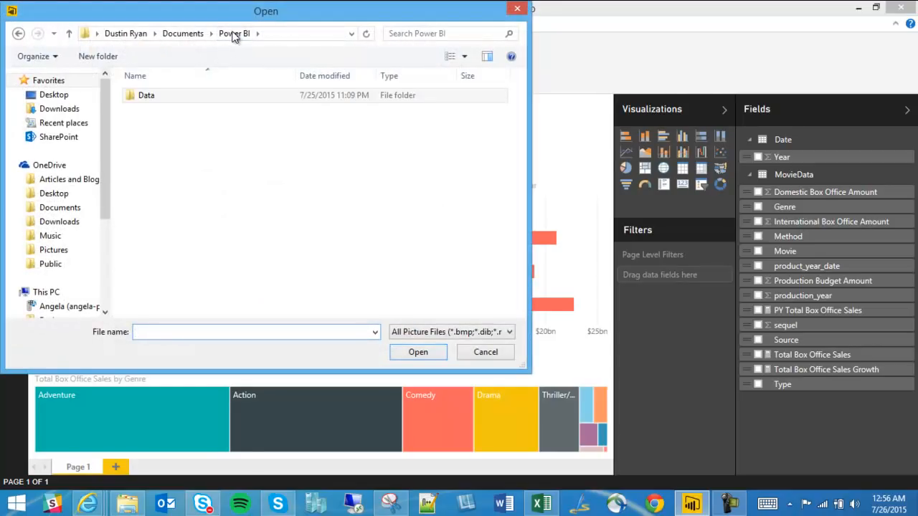
left_click(181, 36)
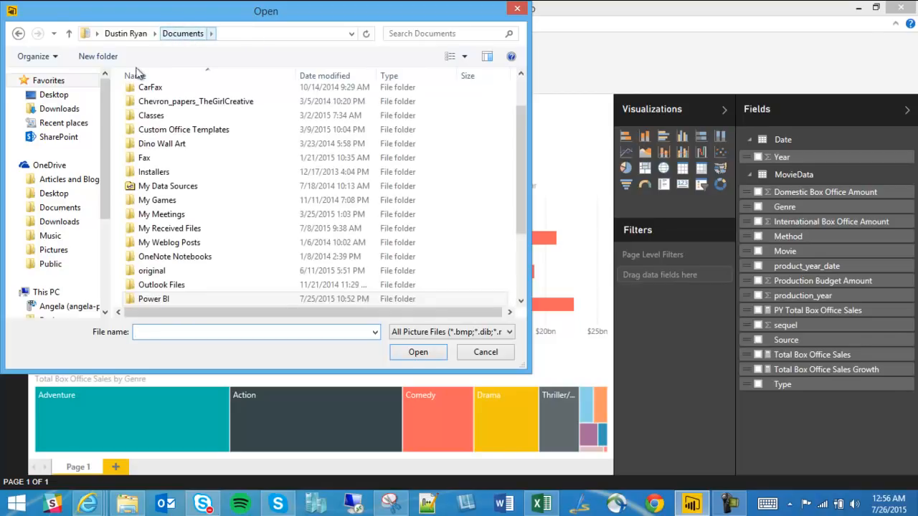
left_click(62, 179)
double_click(185, 142)
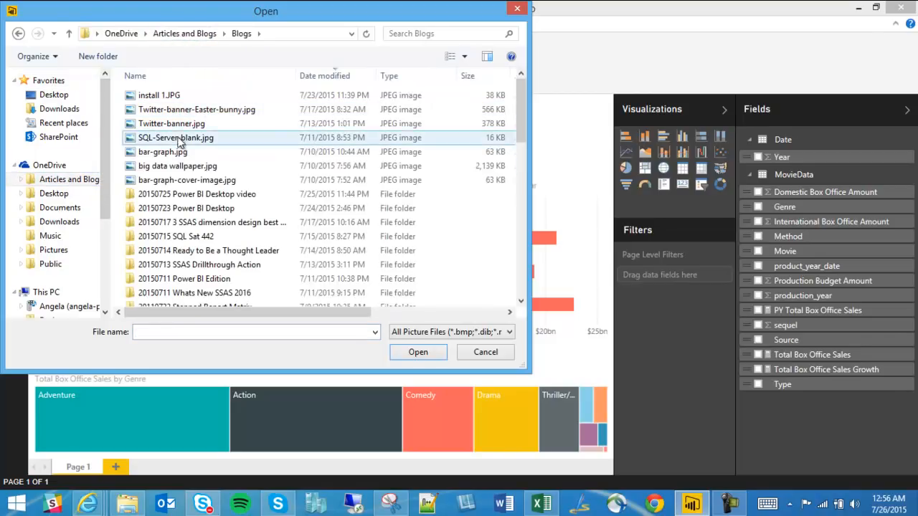
double_click(176, 194)
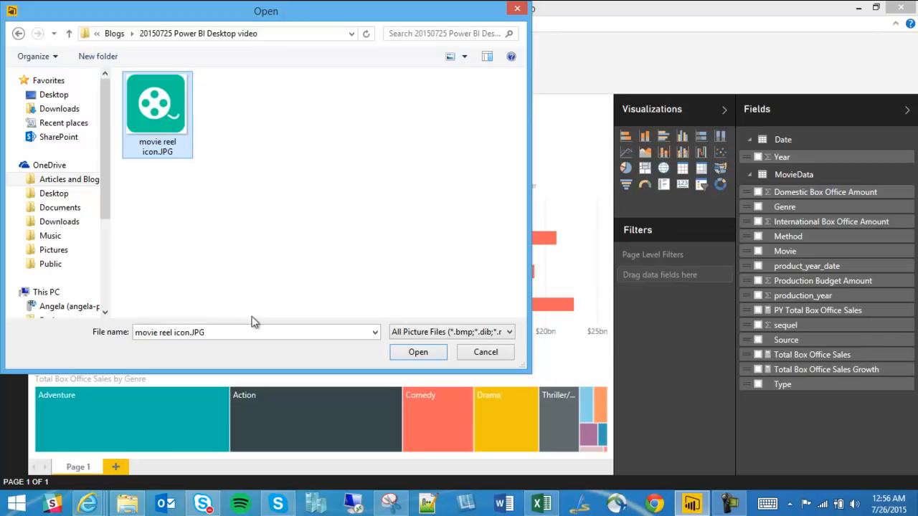
left_click(418, 352)
left_click_drag(270, 302, 71, 141)
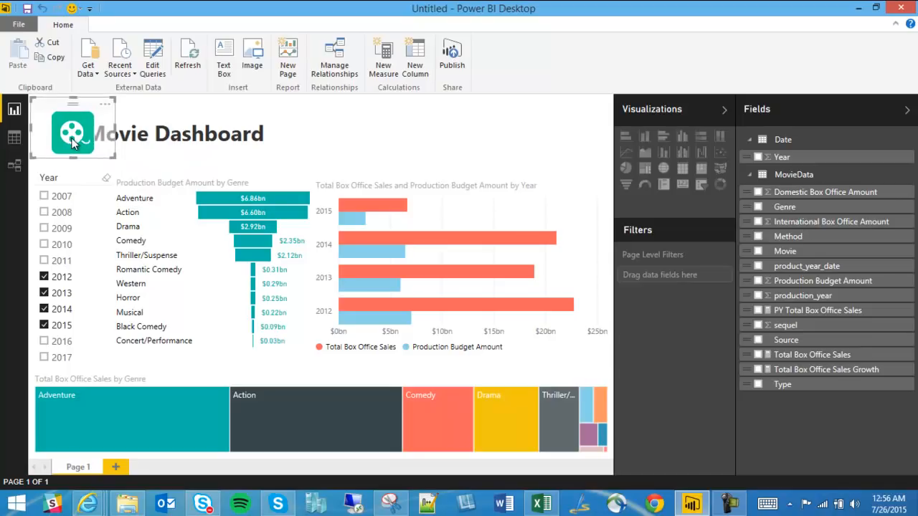
Move the Movie Dashboard title text box slightly right so it sits beside the movie reel icon, and deselect it
left_click(143, 107)
left_click_drag(144, 107, 160, 106)
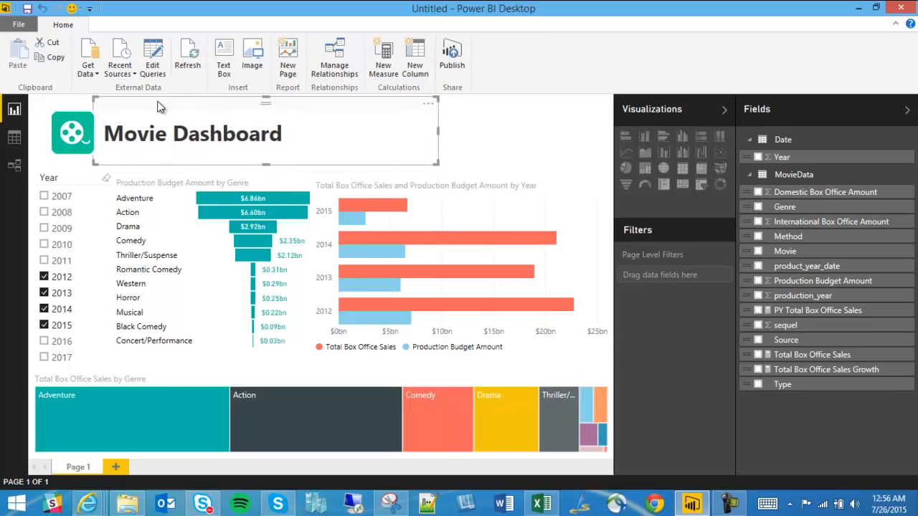
left_click(505, 127)
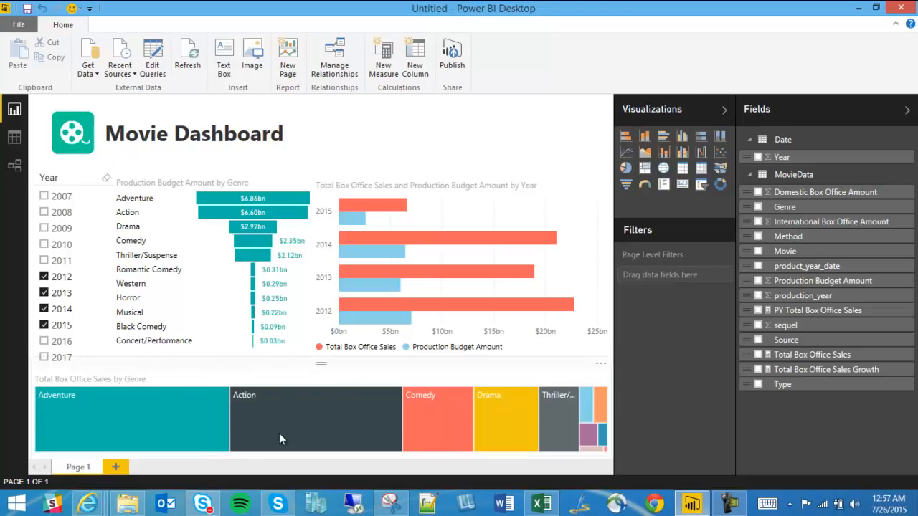
Add a blank second report page and delete it, and rename Page 1 as Movie Dashboard
left_click(116, 468)
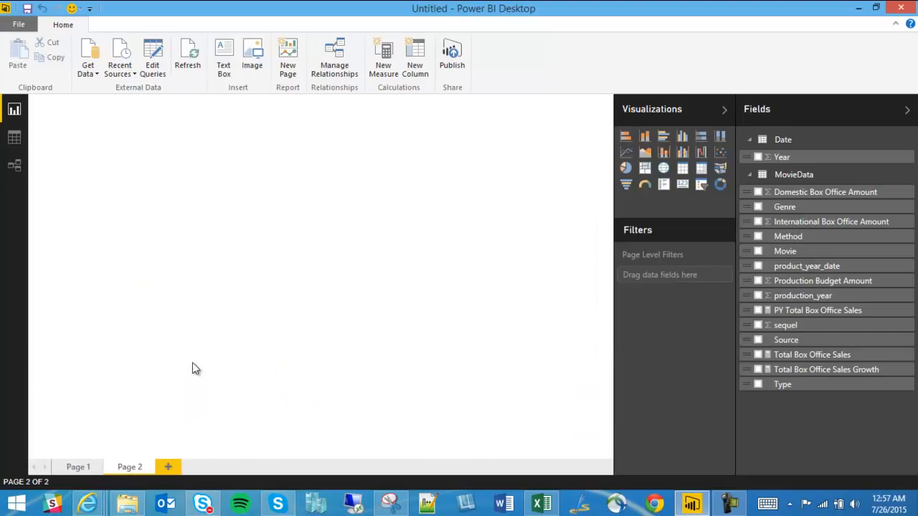
left_click(149, 466)
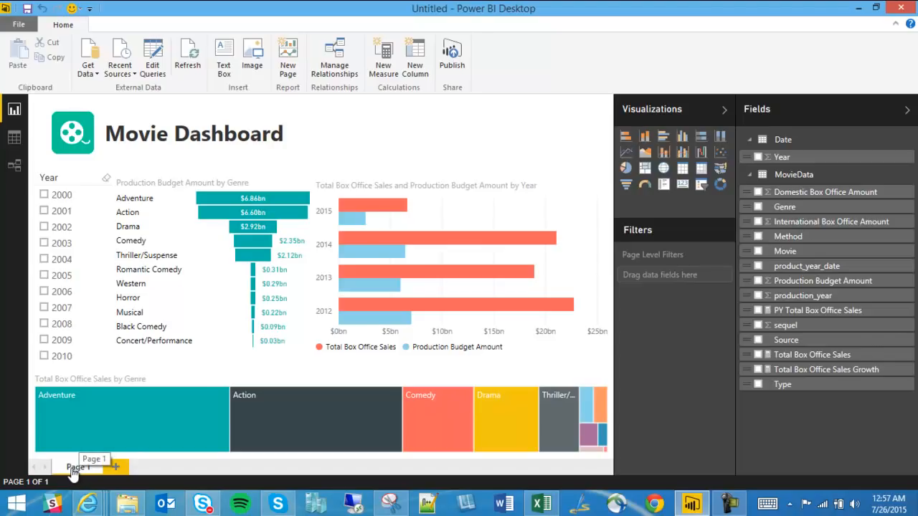
double_click(80, 467)
type("Movie Dashboard")
key("Return")
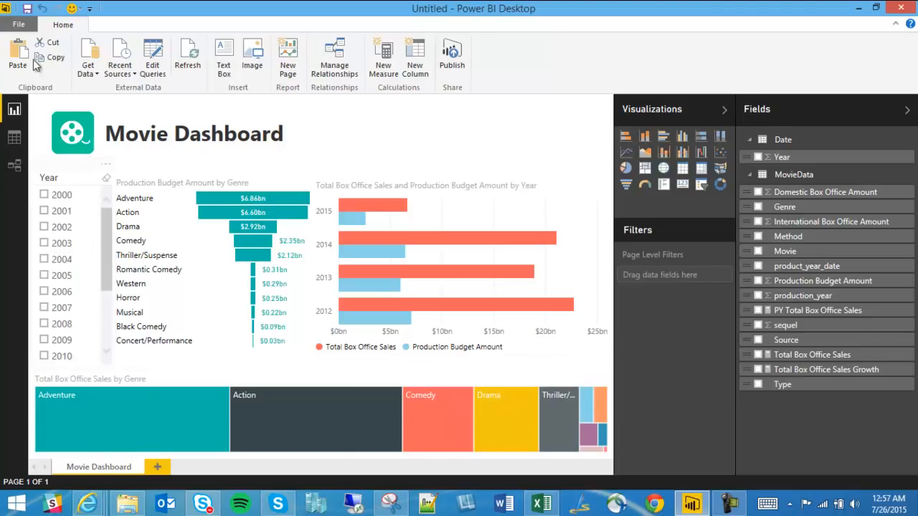
Save the report as Movie Dashboard 2 in the 20150725 Power BI Desktop video folder
left_click(27, 10)
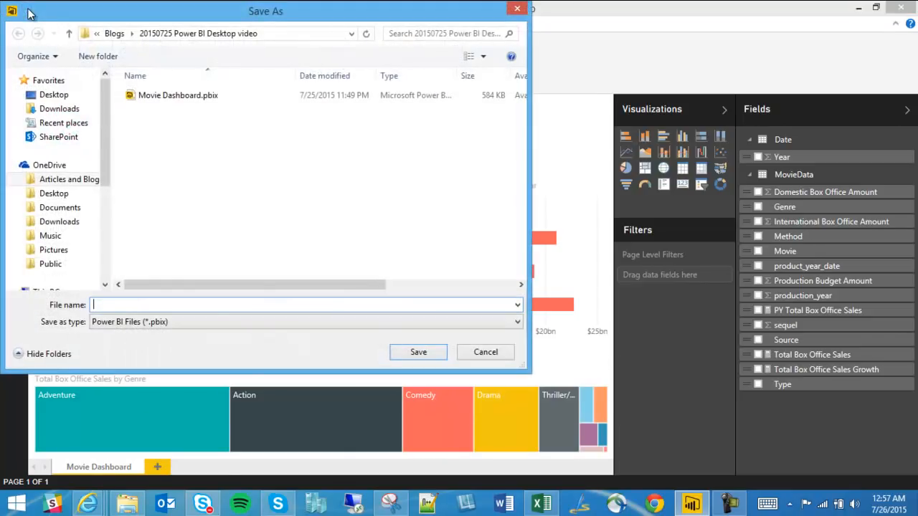
left_click(200, 106)
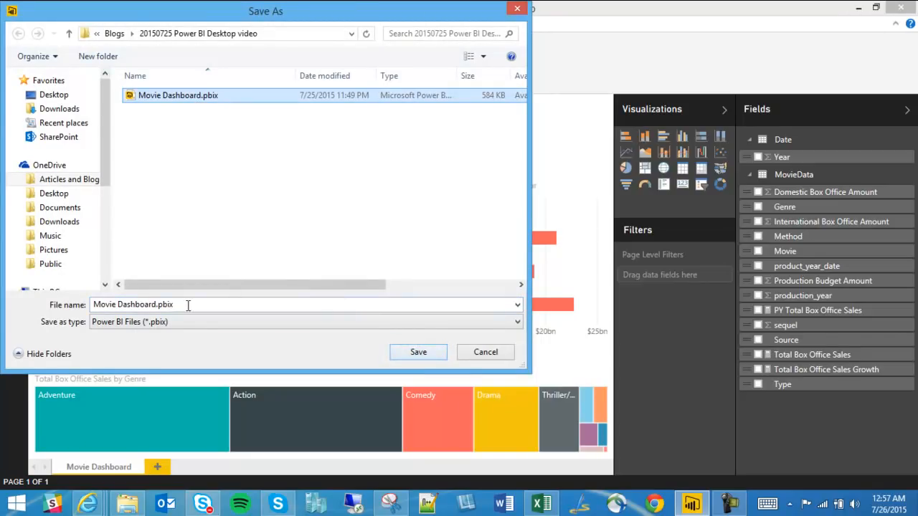
left_click(156, 304)
left_click(157, 304)
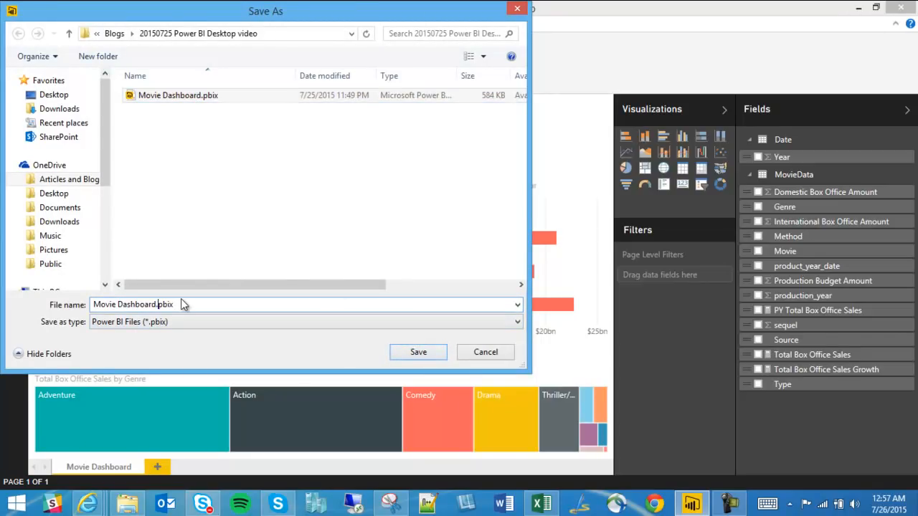
left_click(417, 352)
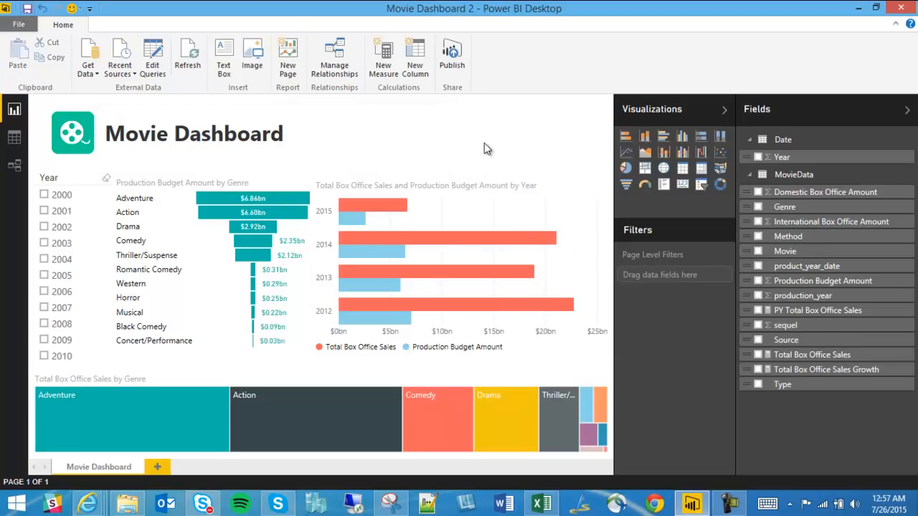
Publish the report to Power BI, signing in with the work or school account and entering the account password
left_click(452, 53)
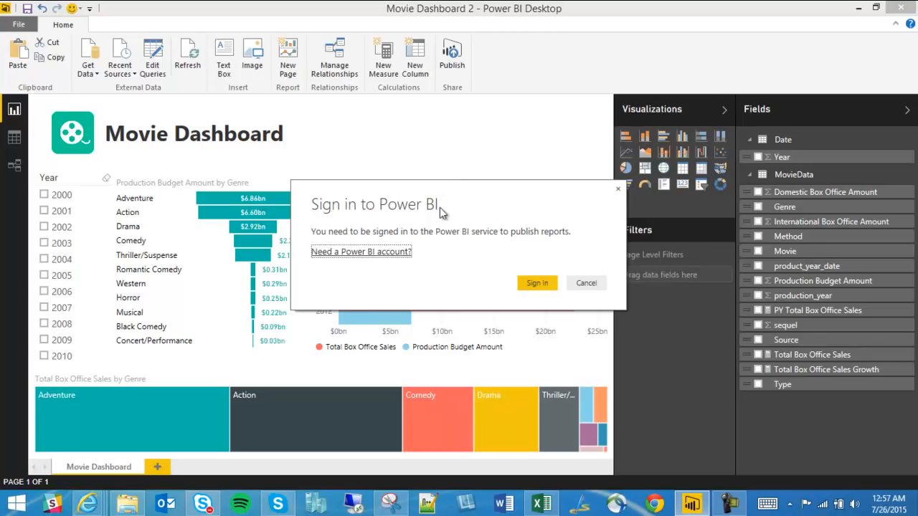
left_click(537, 283)
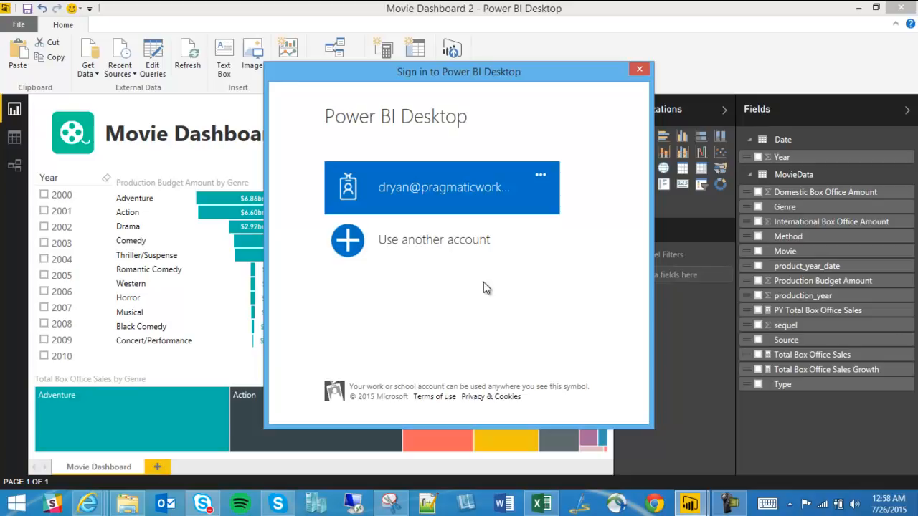
left_click(462, 198)
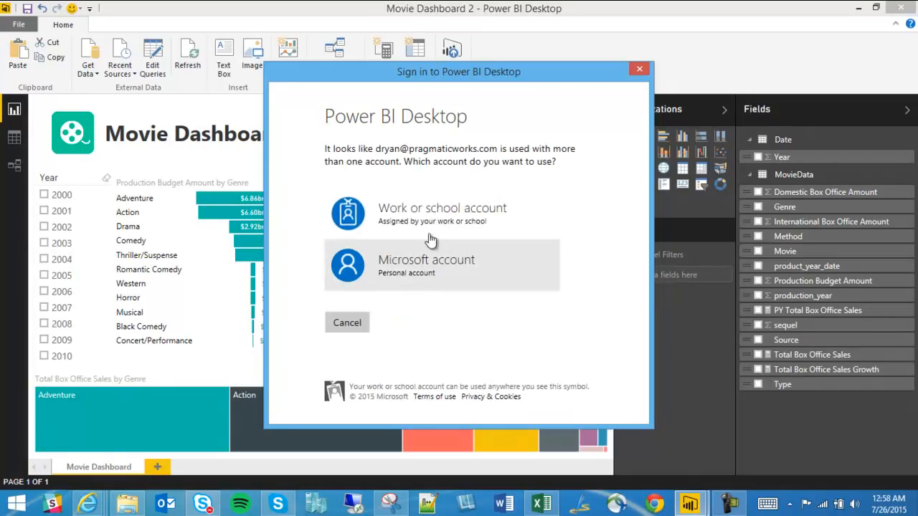
left_click(377, 219)
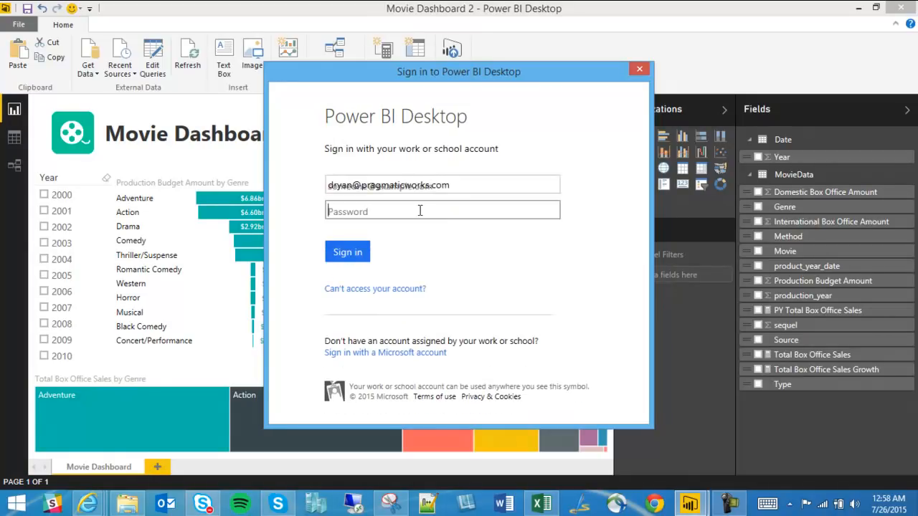
type("***********")
left_click(340, 252)
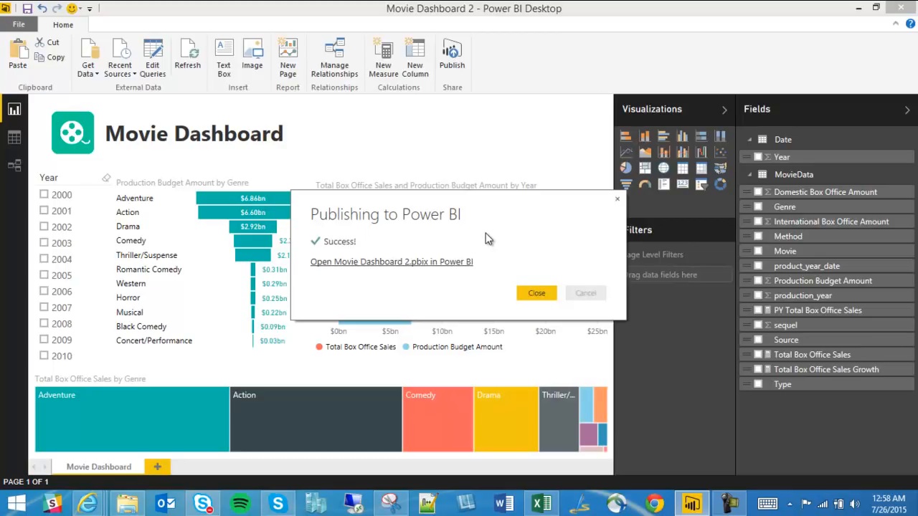
Open the published Movie Dashboard 2 report in the Power BI service and collapse the navigation pane
left_click(377, 265)
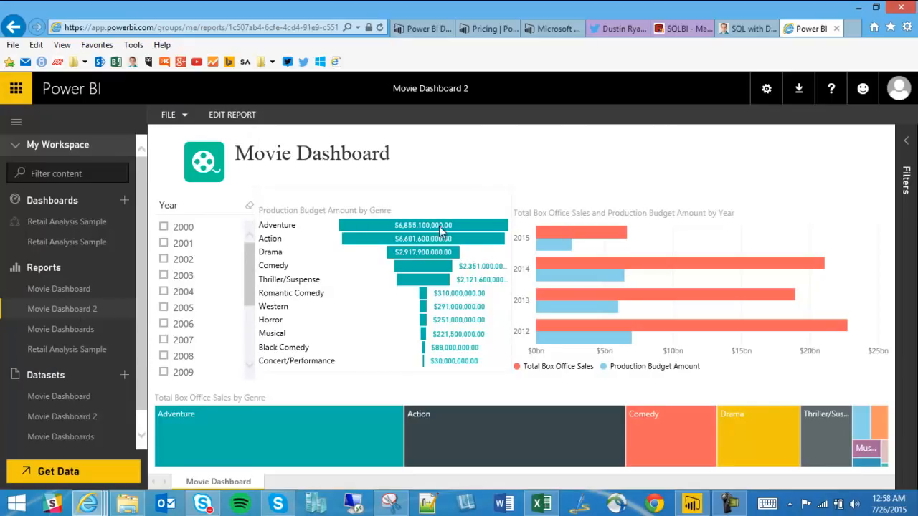
left_click(15, 123)
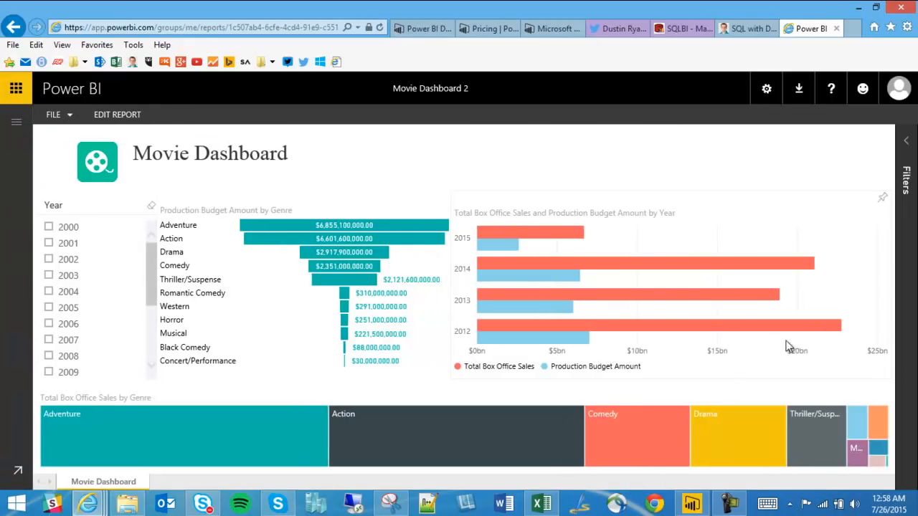
Cross-highlight the report by Adventure and Action in the genre treemap, and add 2007 and 2008 to the Year slicer selection
left_click(273, 436)
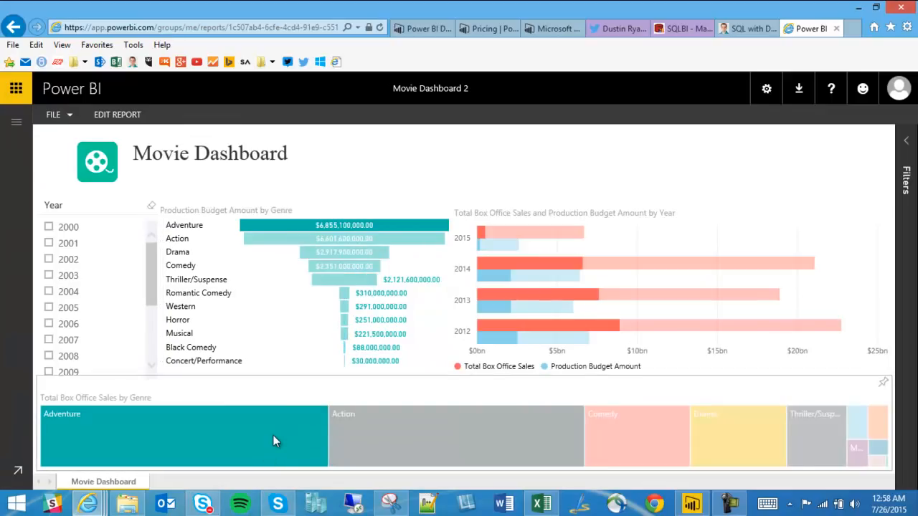
left_click(473, 432)
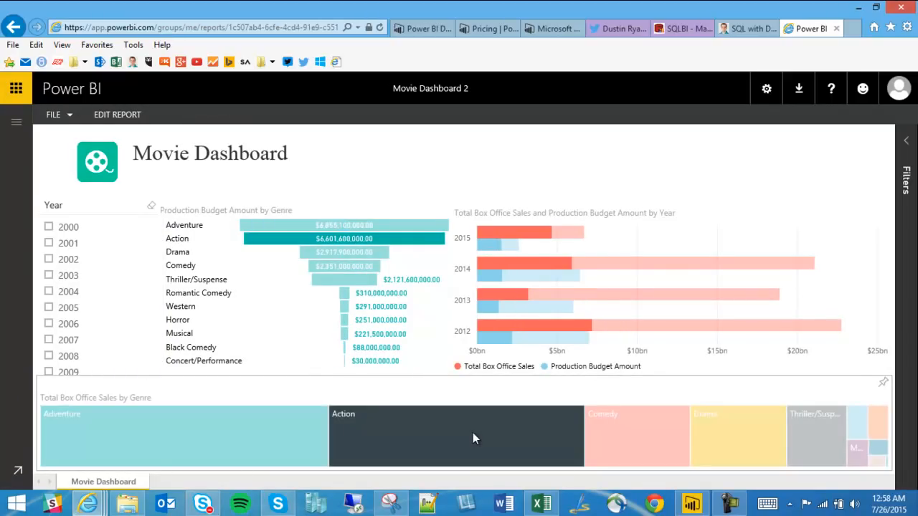
left_click(49, 340)
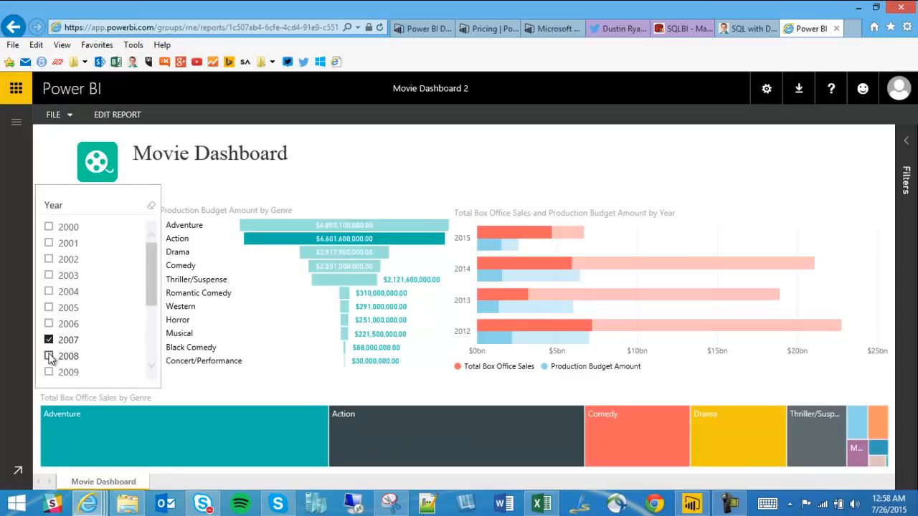
left_click(49, 356)
left_click(393, 425)
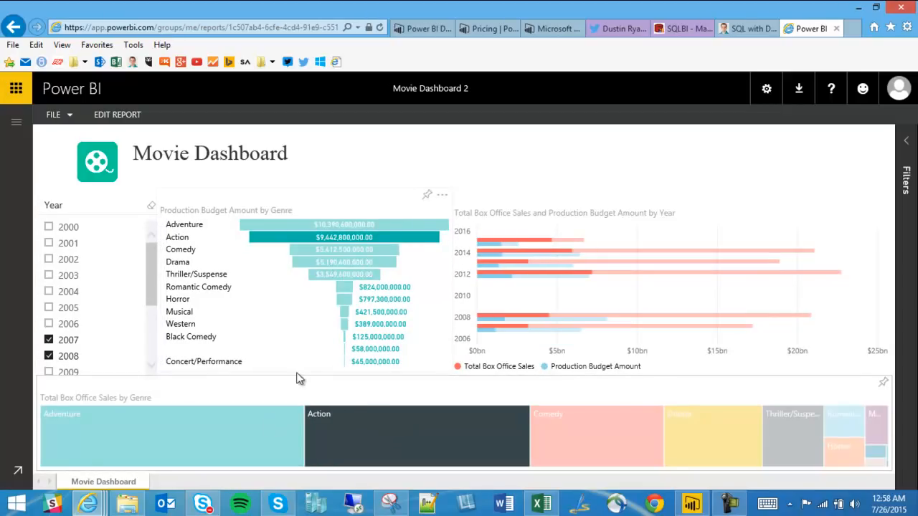
left_click(367, 426)
left_click(243, 432)
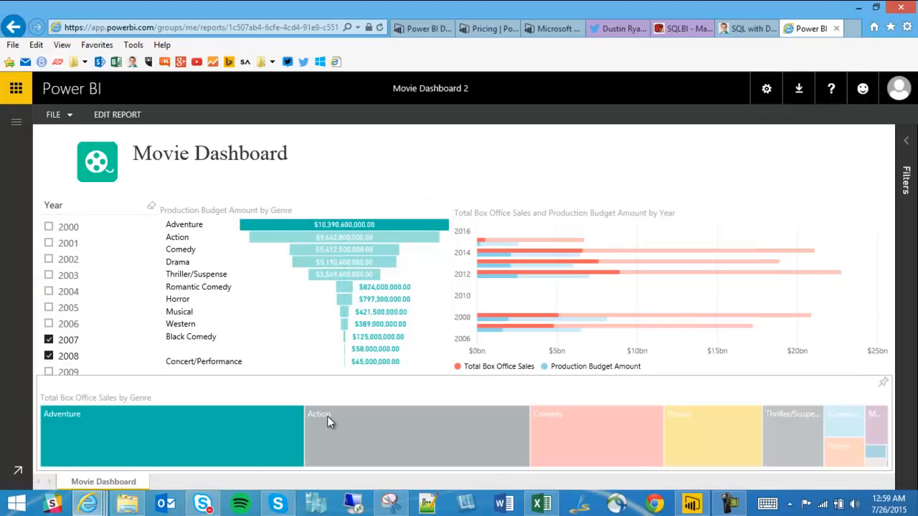
mouse_move(256, 434)
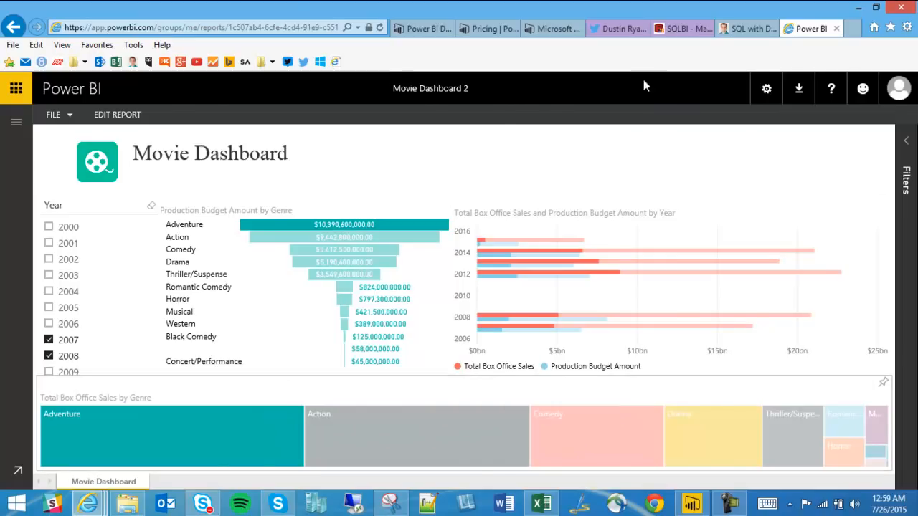
View the presenter's already open Twitter profile and look over the recent posts on the open SQL blog
left_click(606, 28)
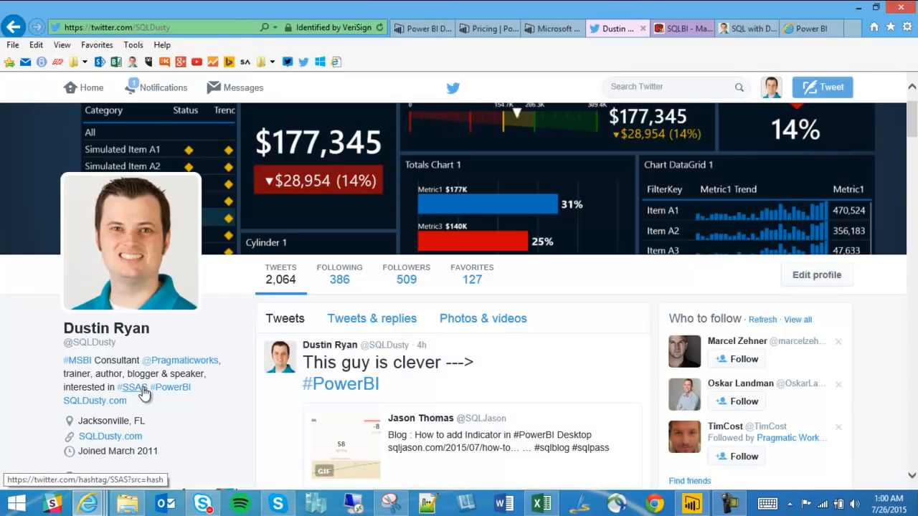
left_click(746, 28)
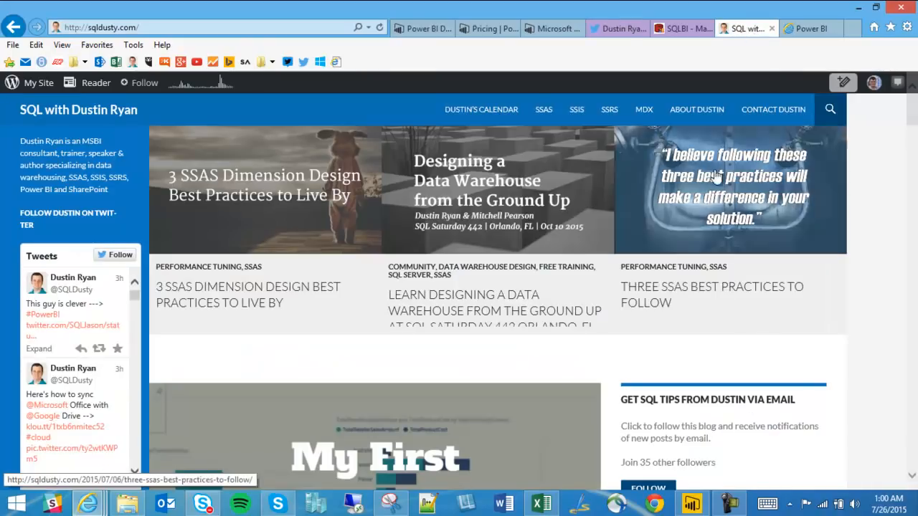
scroll(576, 308, "down", 2)
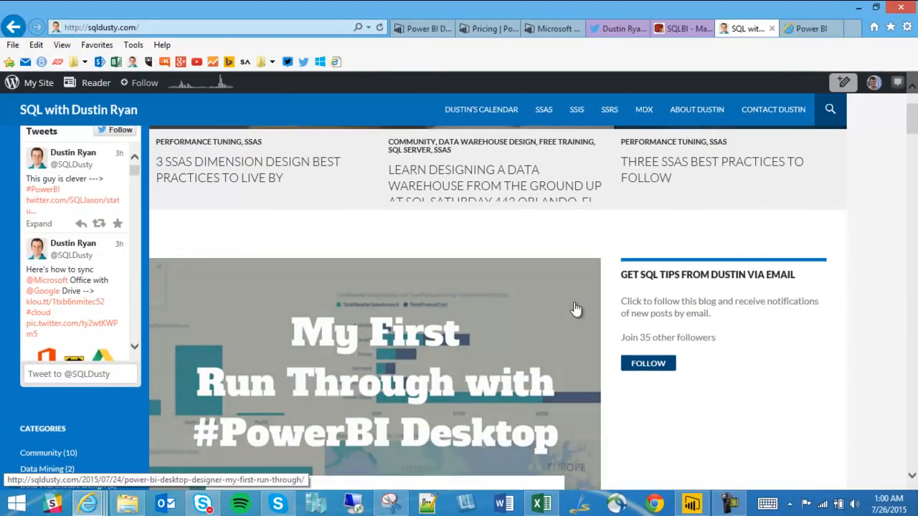
scroll(575, 310, "down", 2)
scroll(574, 309, "up", 4)
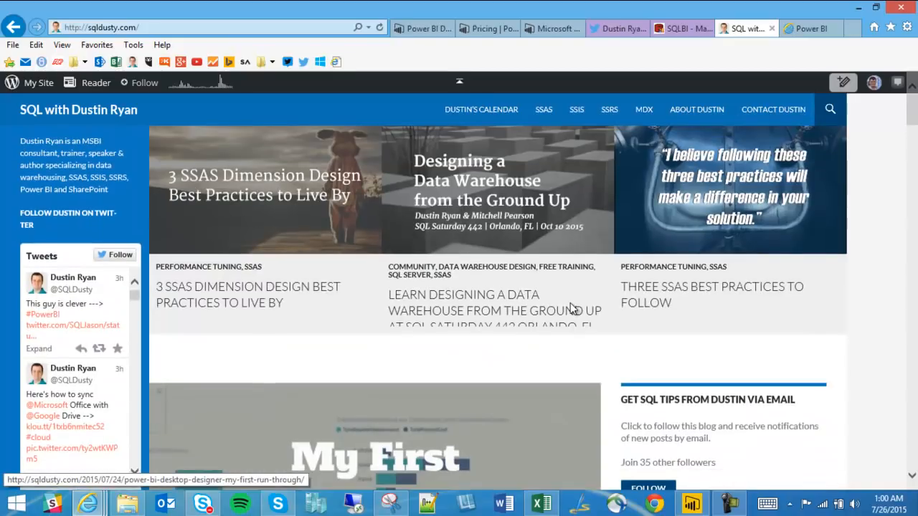
scroll(590, 401, "down", 1)
scroll(588, 406, "up", 1)
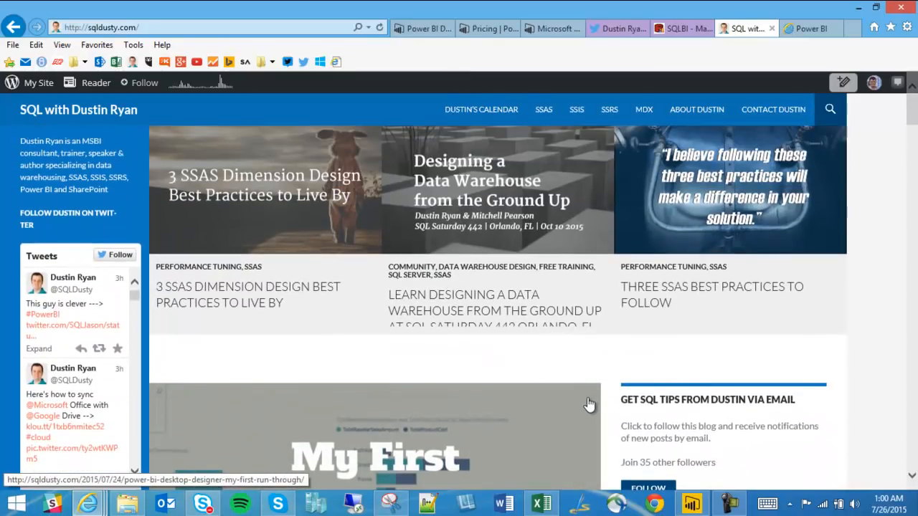